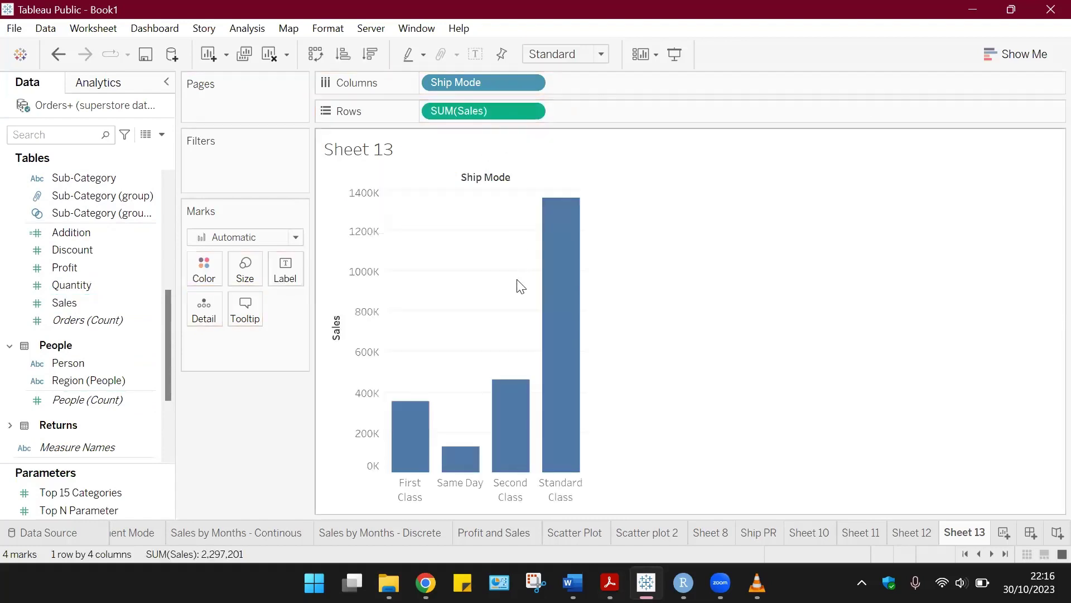
- Convert the sales by ship mode bar chart to a pie chart and fit it to Entire View
click(1016, 55)
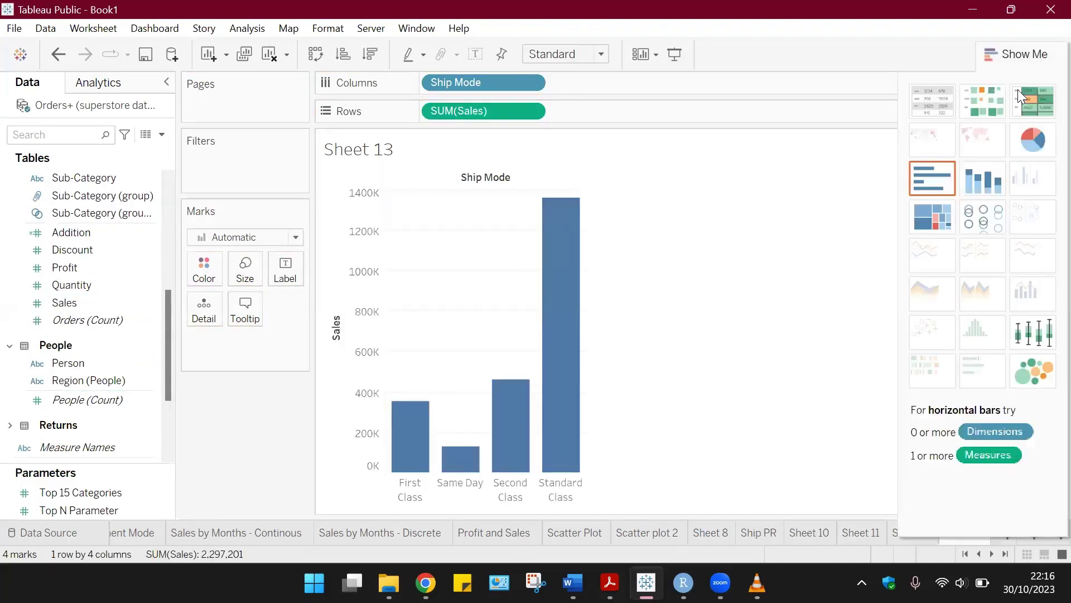
click(1032, 140)
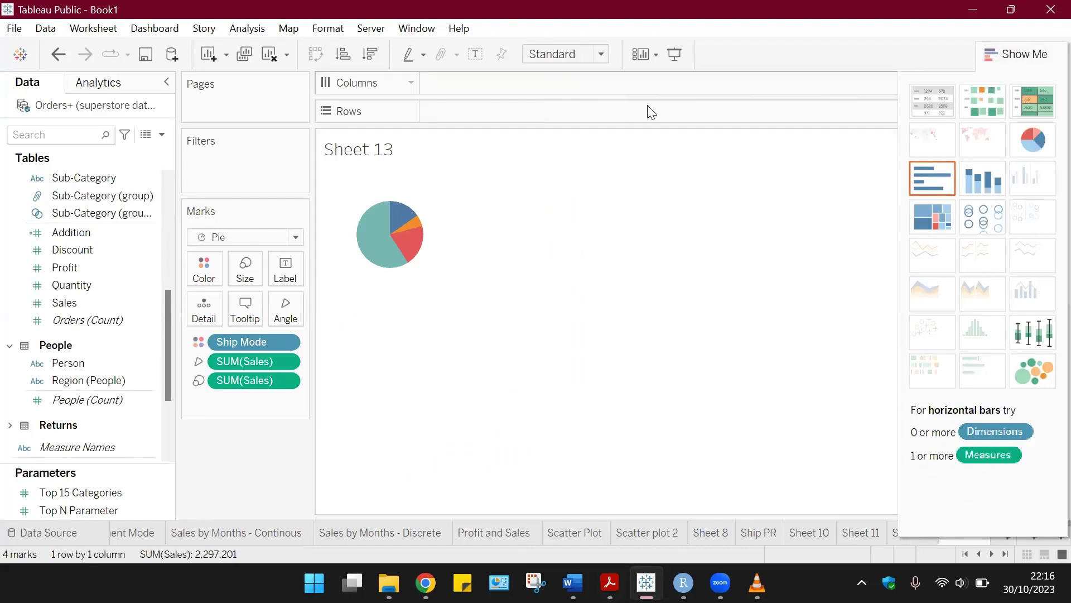
click(600, 53)
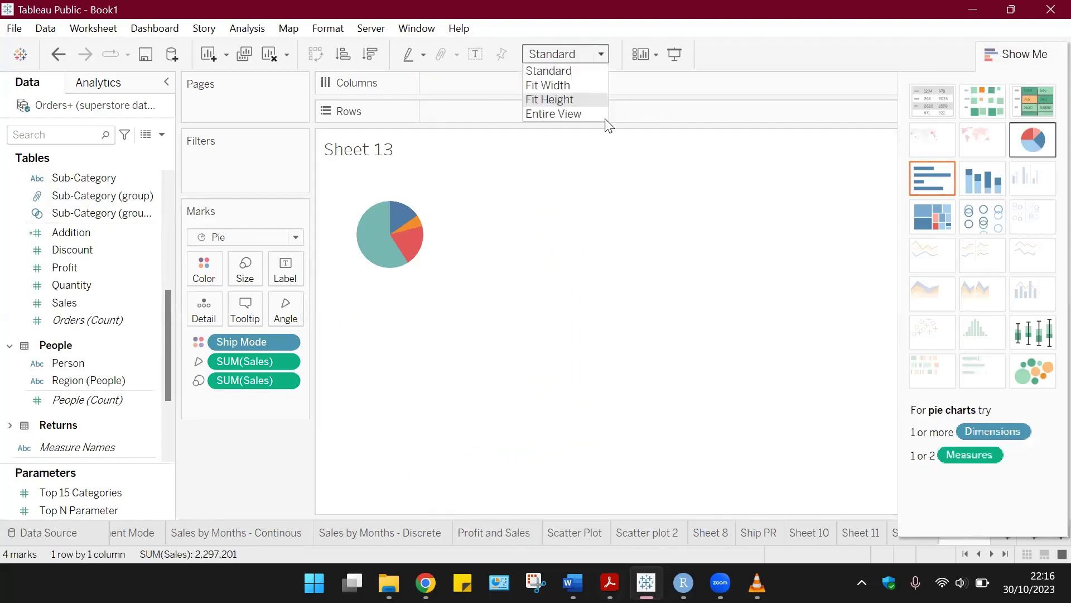
click(642, 163)
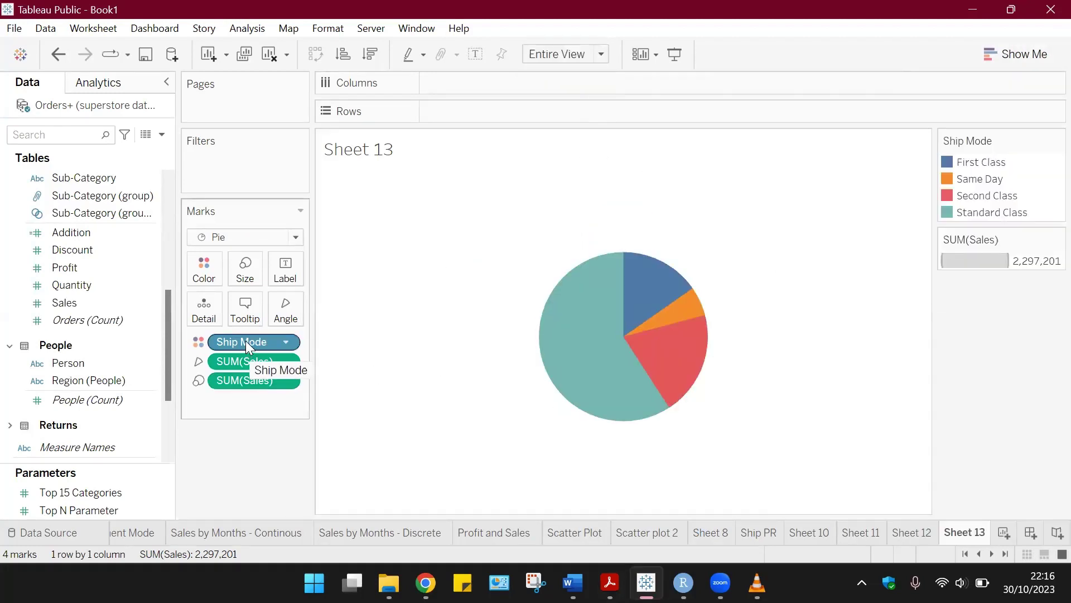
- Label the pie slices with Ship Mode and with SUM(Sales) calculated as Percent of Total
drag(245, 342, 284, 269)
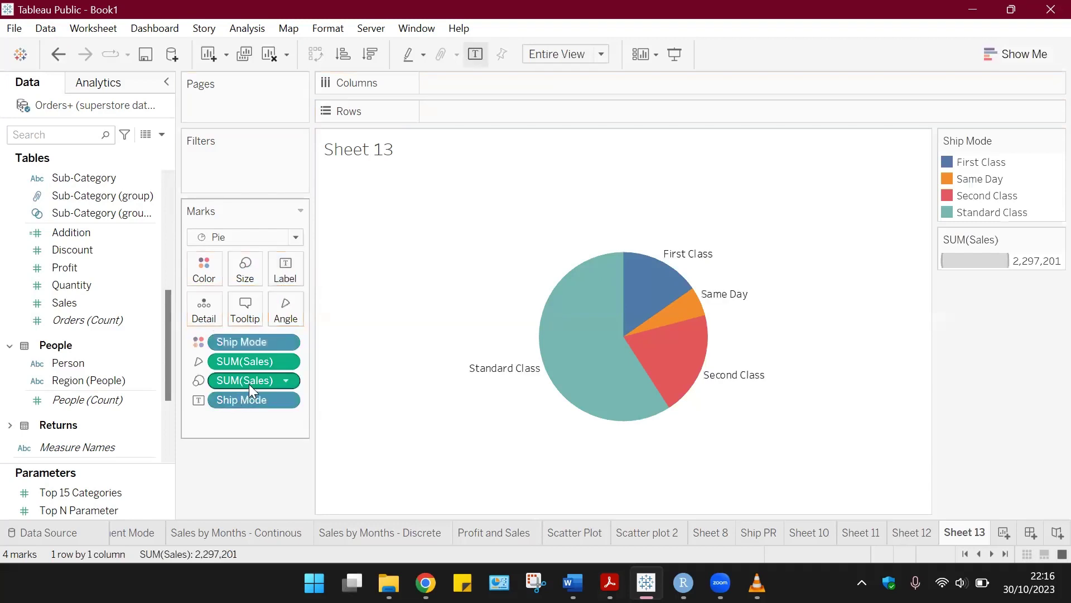
drag(241, 364, 281, 272)
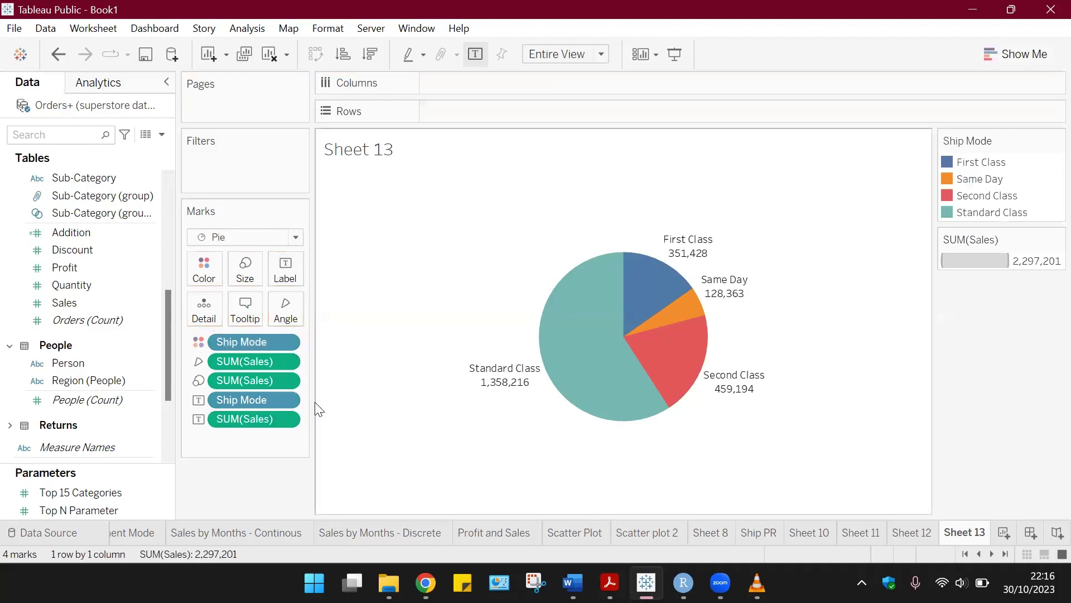
click(285, 419)
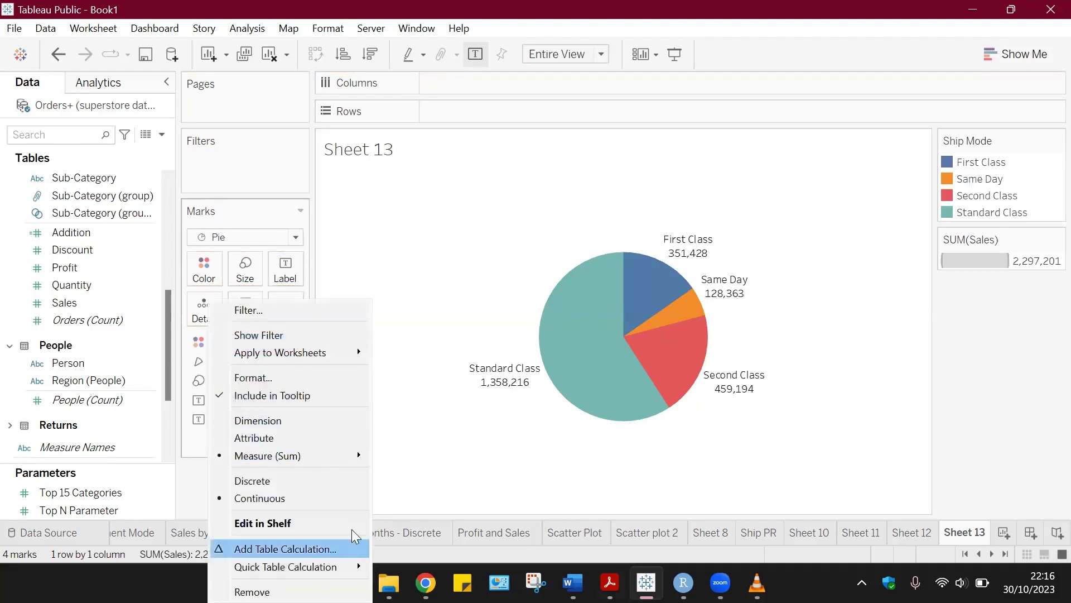
mouse_move(357, 567)
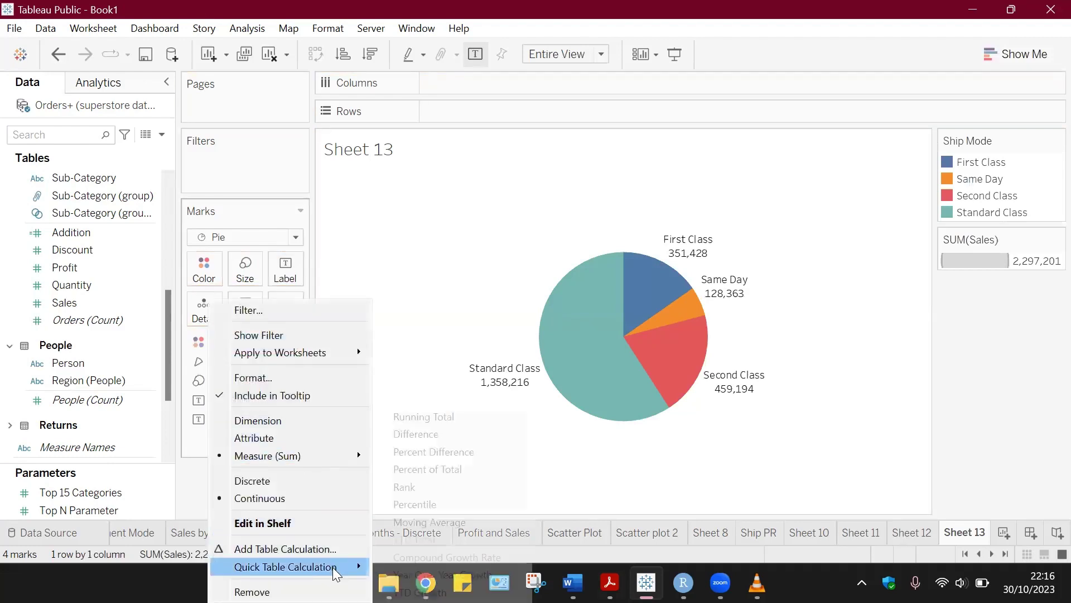
click(472, 469)
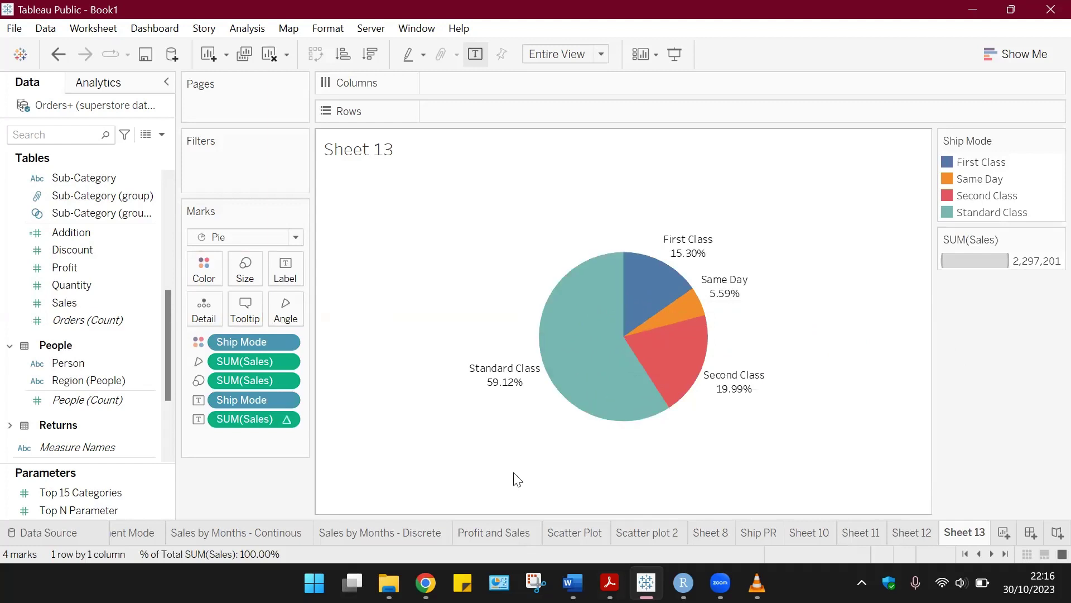
- Create a calculated field named "Zero Axiss" with an empty formula
click(162, 134)
click(134, 155)
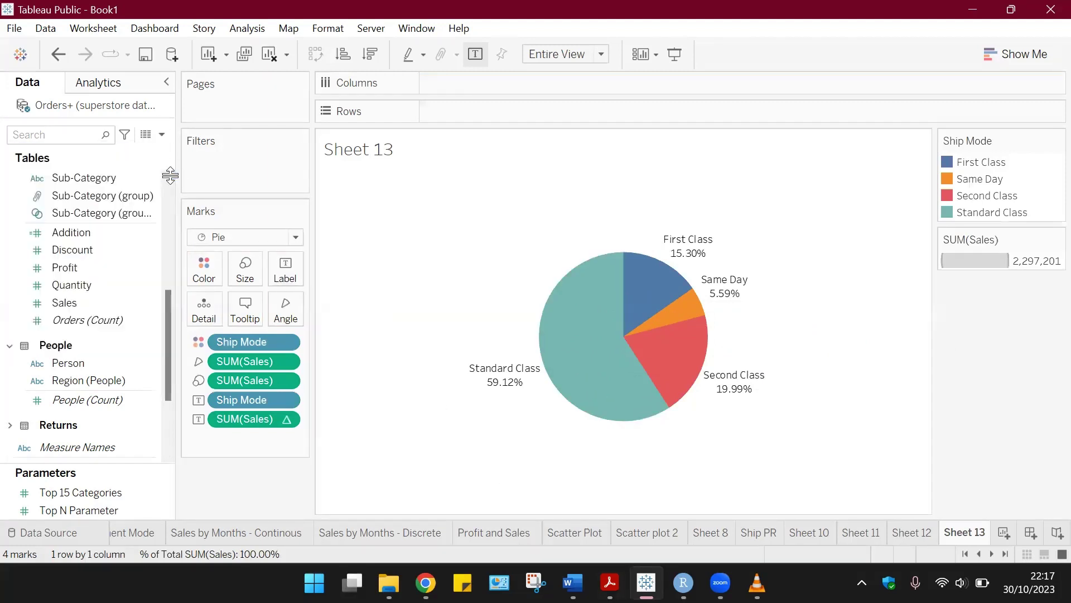
key(ctrl+a)
text(Zero)
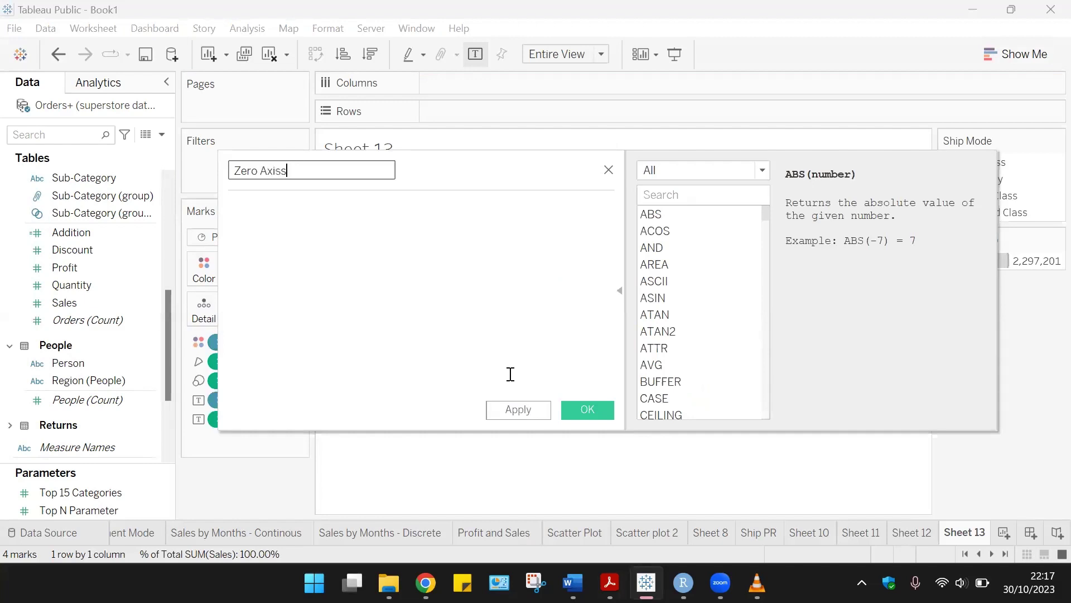
click(540, 410)
click(578, 410)
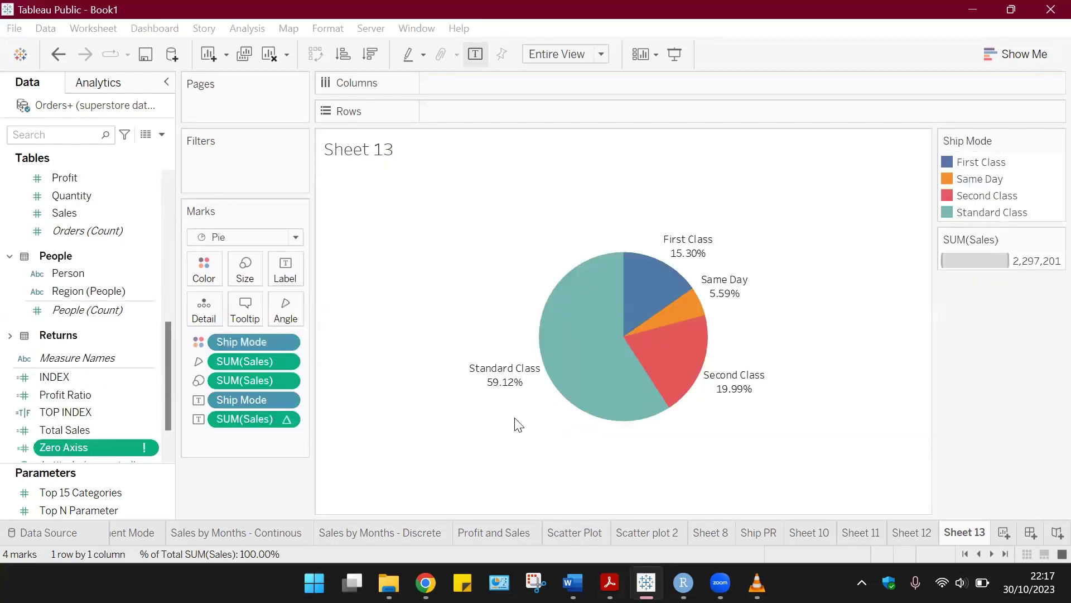
- Set the formula of the Zero Axiss calculated field to 0
click(151, 445)
click(221, 157)
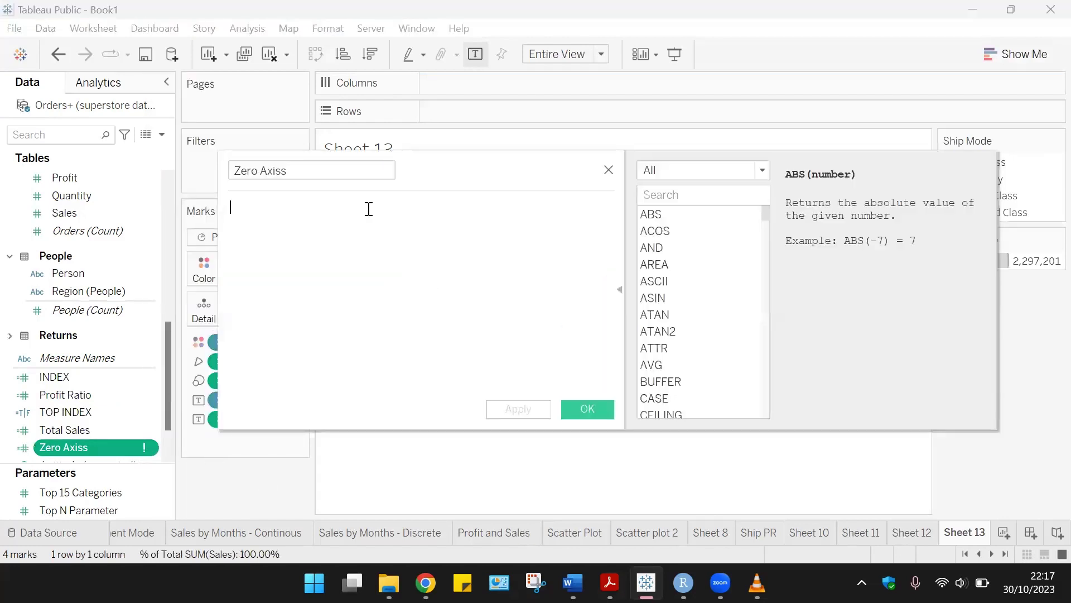
text(0)
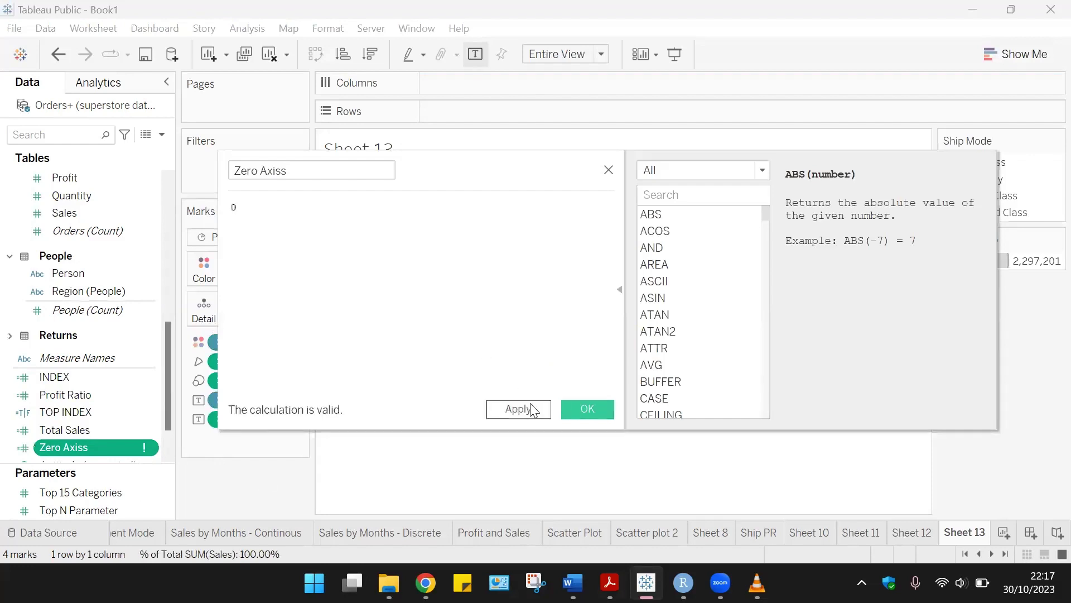
click(519, 409)
click(596, 408)
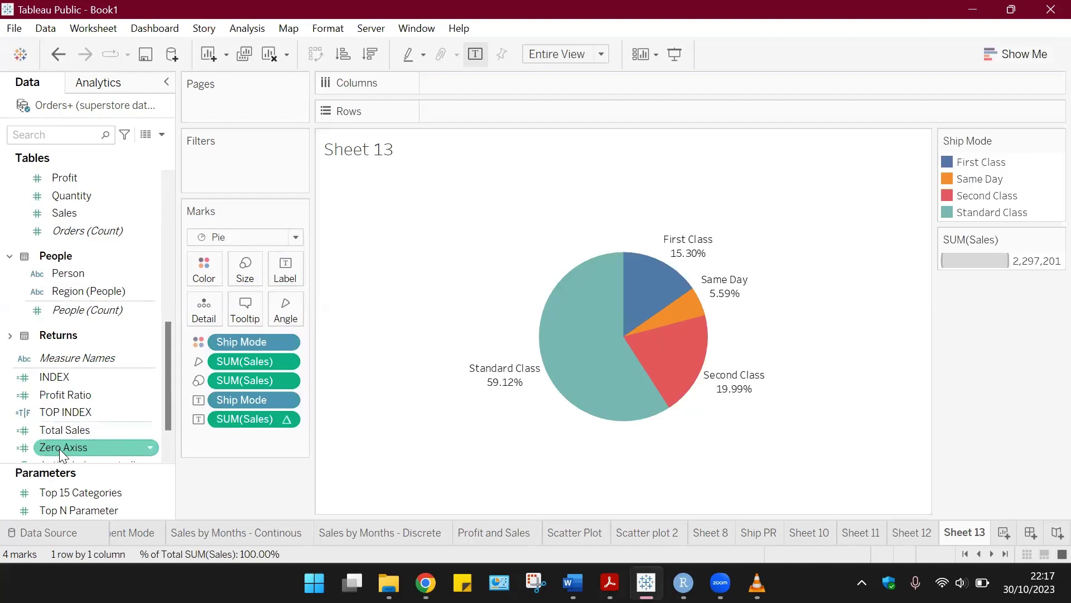
- Add the Zero Axiss field to Rows twice to produce two stacked pie charts
drag(62, 454, 455, 112)
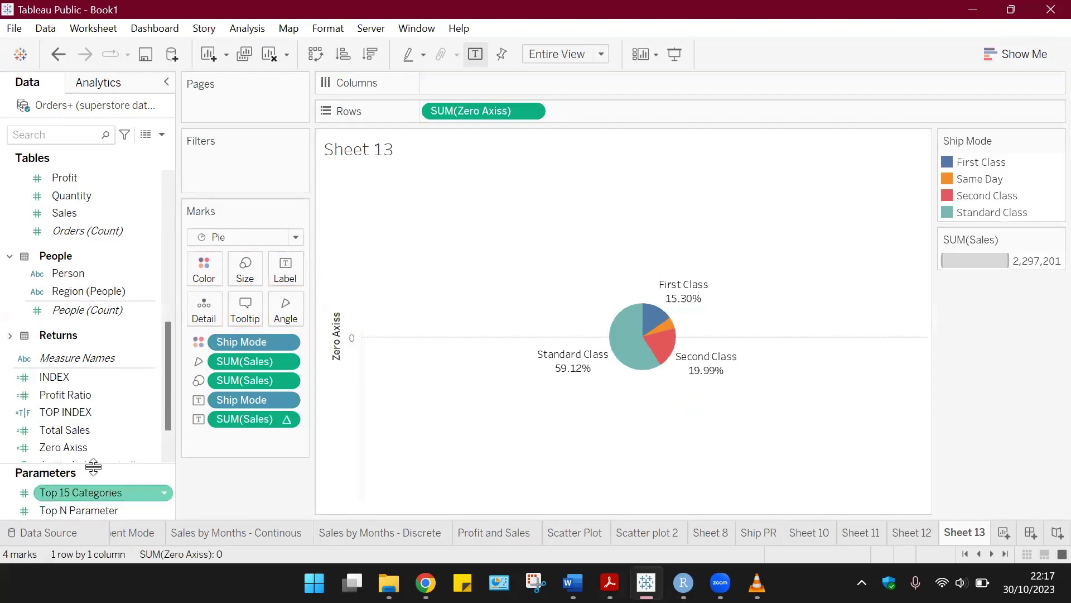
scroll(100, 459, down, 1)
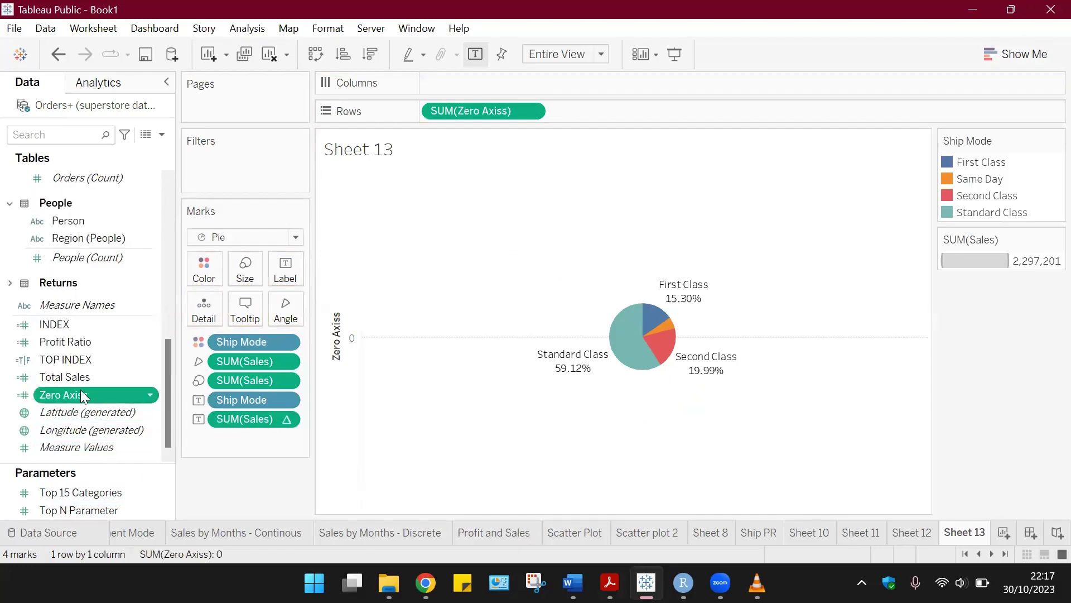
drag(80, 391, 605, 113)
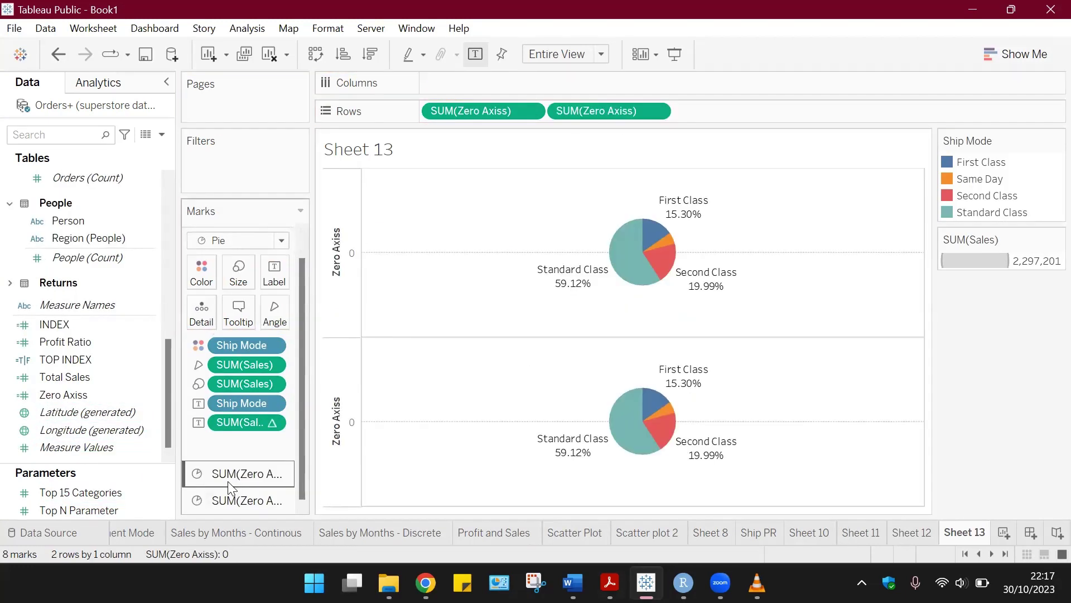
- Clear all fields from the marks of the second SUM(Zero Axiss), leaving a plain circle
click(244, 475)
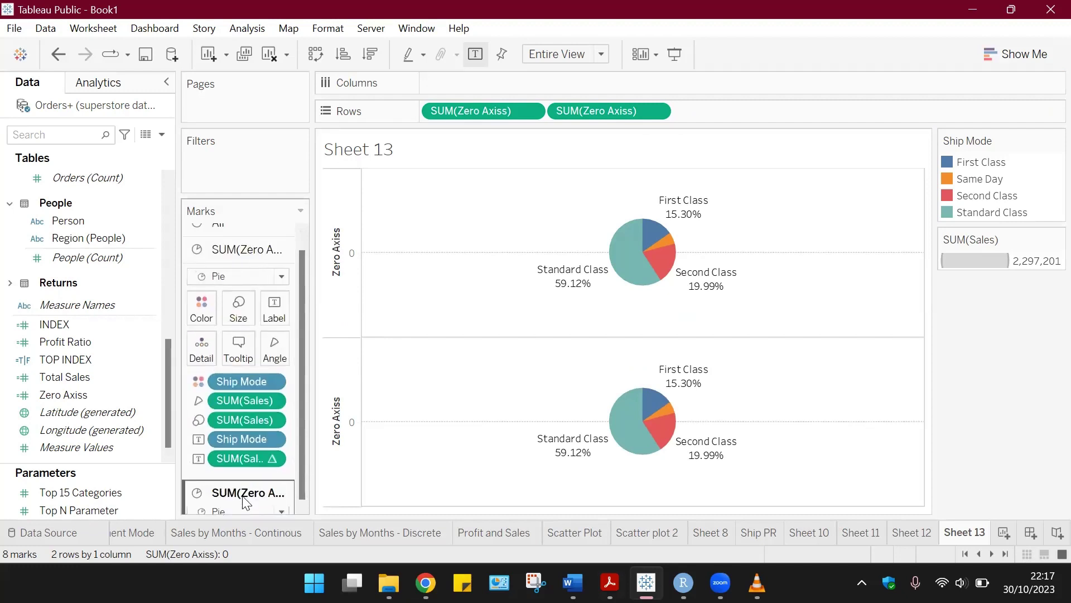
click(246, 477)
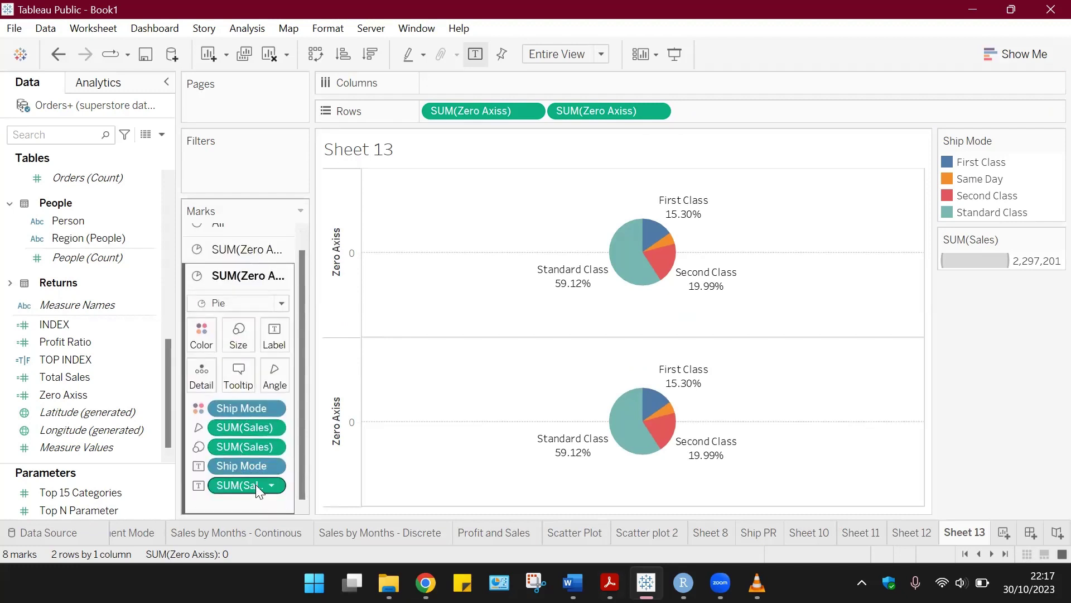
click(273, 486)
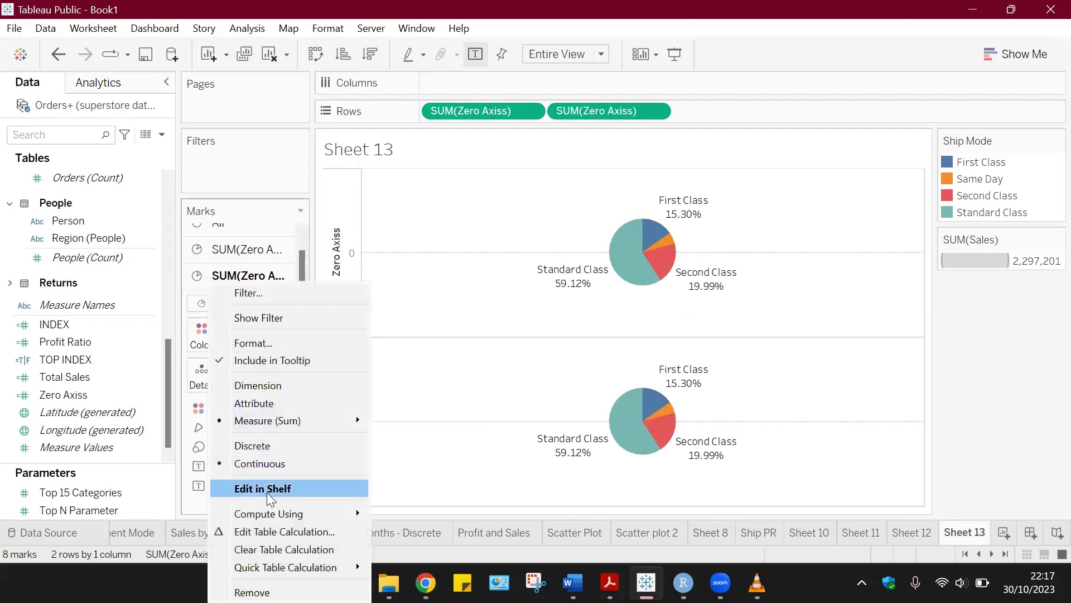
click(205, 505)
right_click(249, 505)
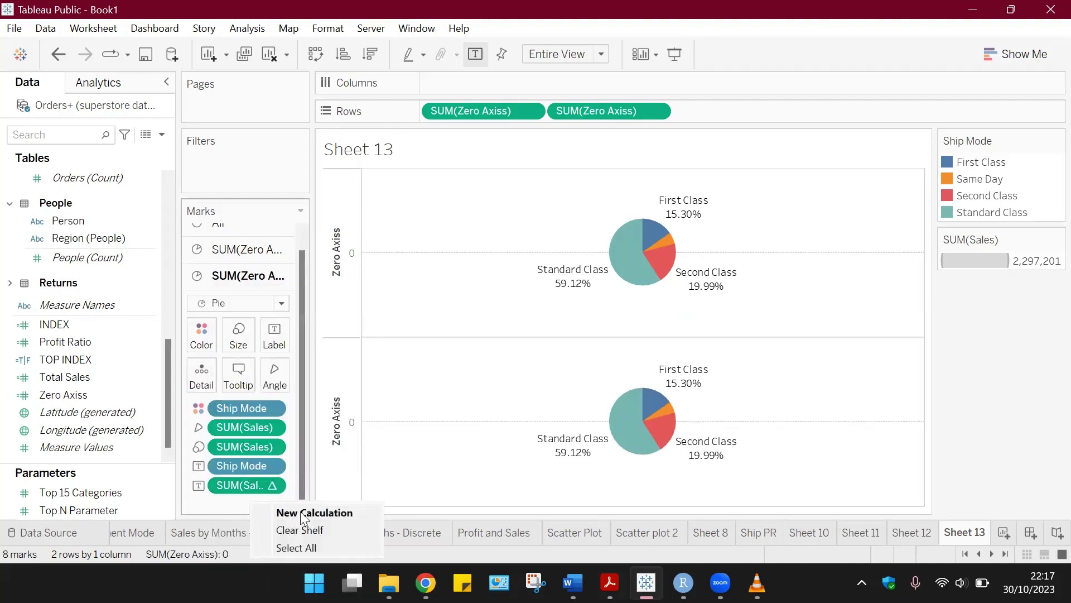
click(308, 529)
mouse_move(657, 438)
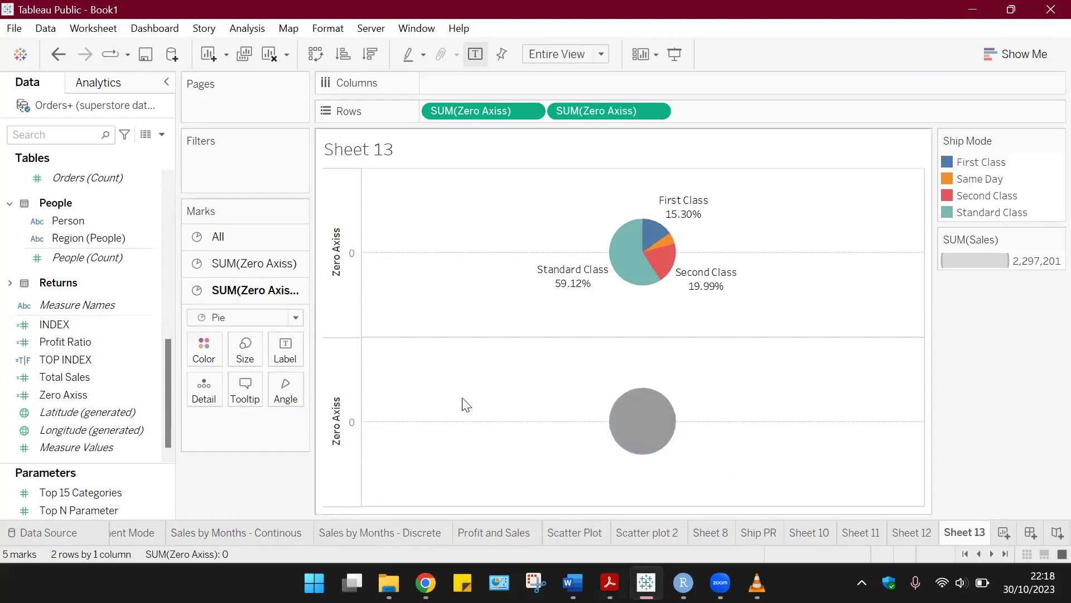
- Enlarge the plain circle of the second SUM(Zero Axiss) and color it white
click(245, 349)
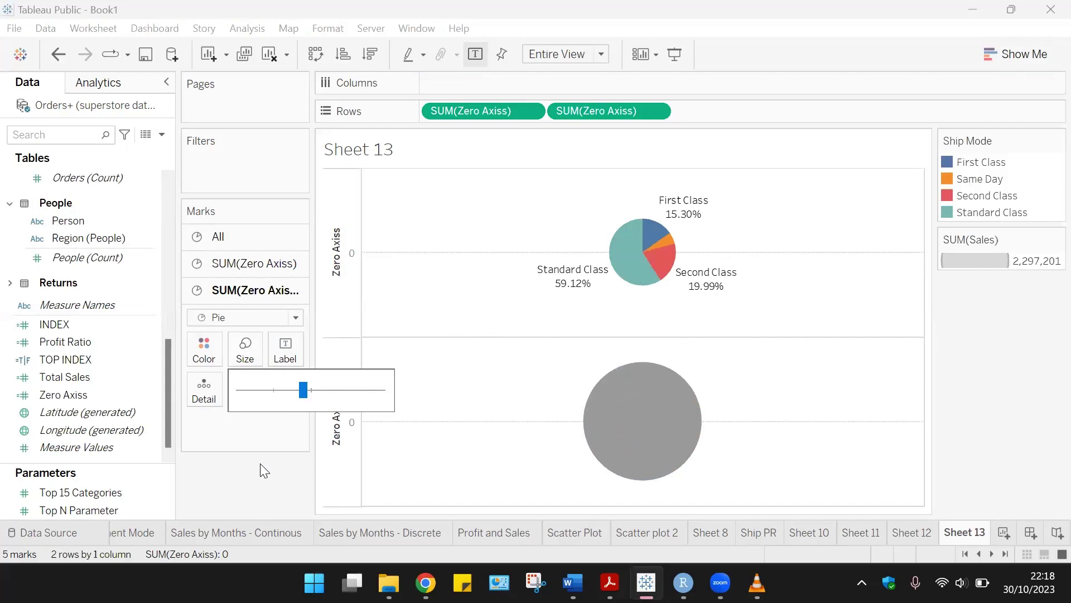
click(204, 350)
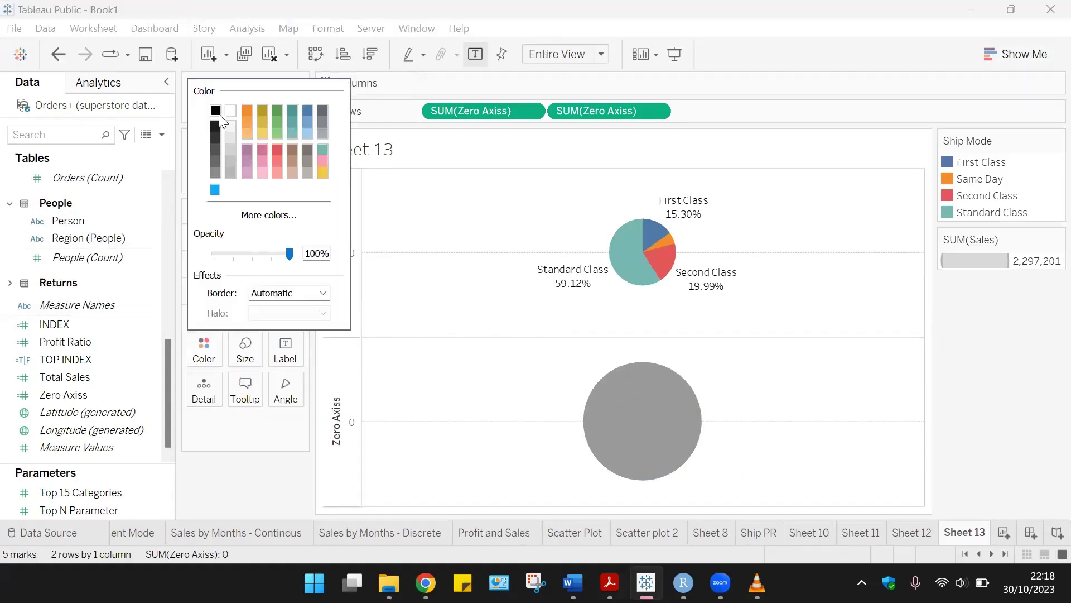
click(233, 113)
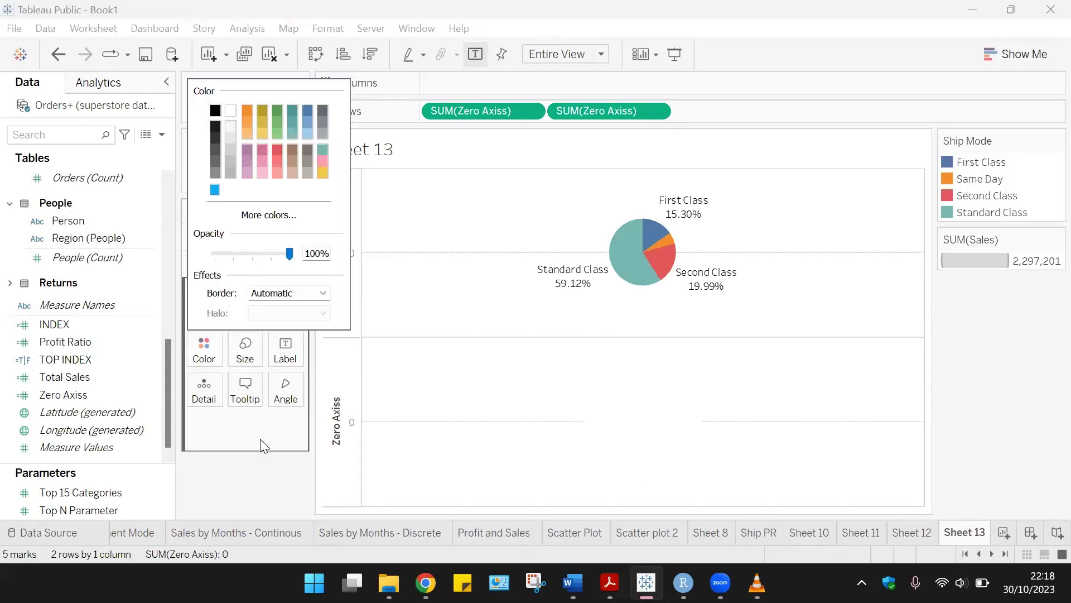
click(266, 458)
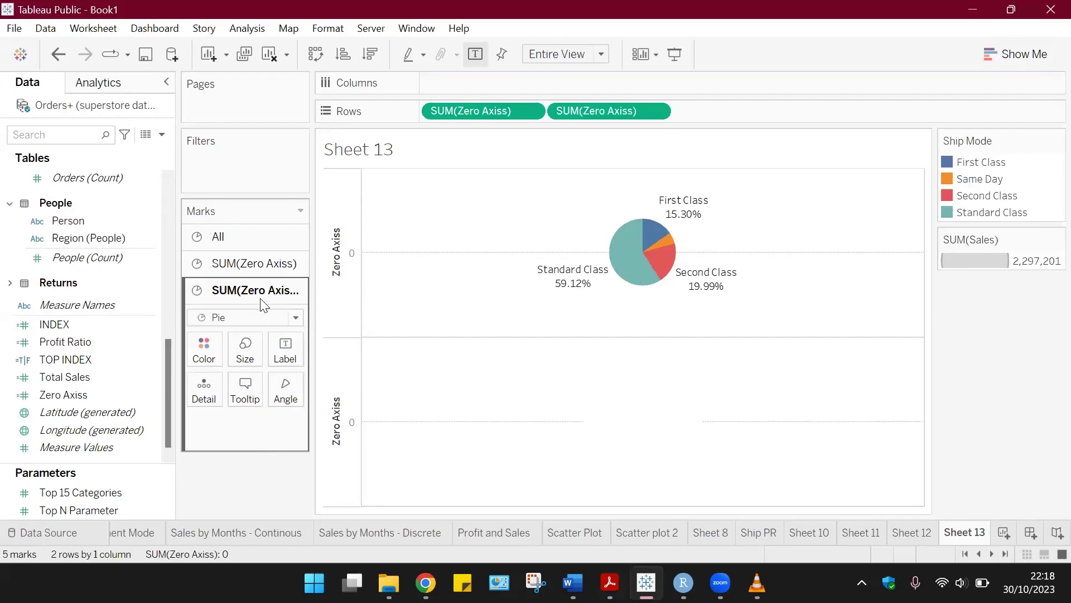
- Enlarge the first SUM(Zero Axiss) pie so it is wider than the white circle, and hide the legends
click(249, 267)
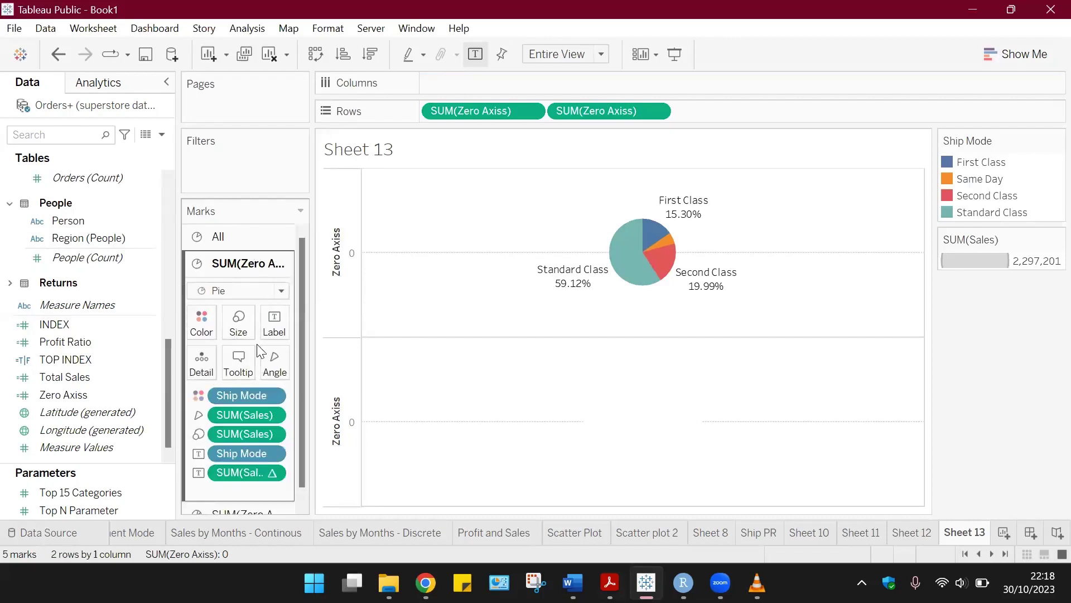
click(238, 323)
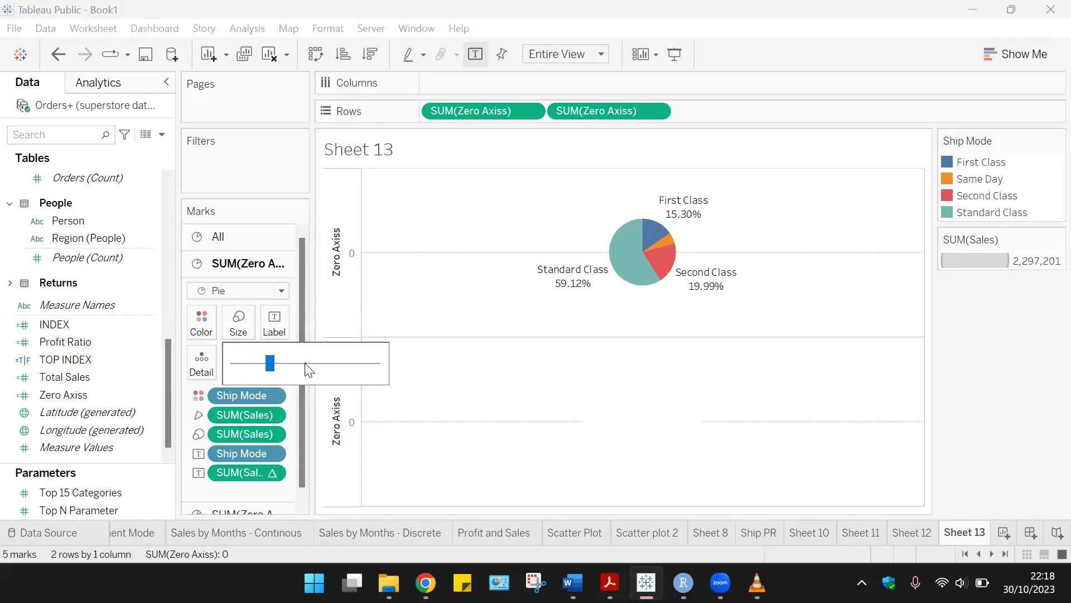
click(322, 363)
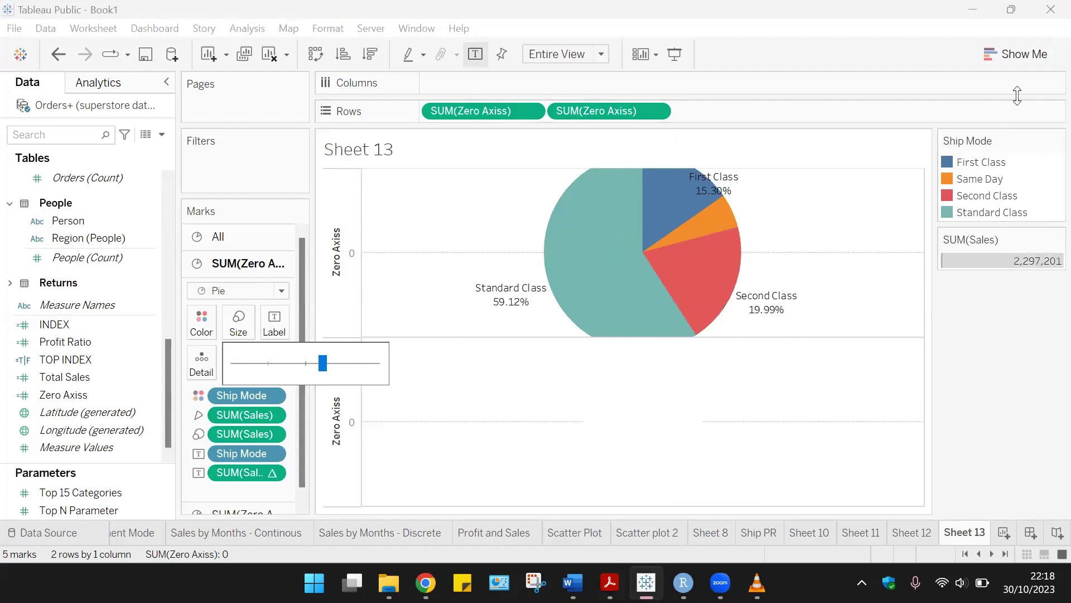
click(1046, 144)
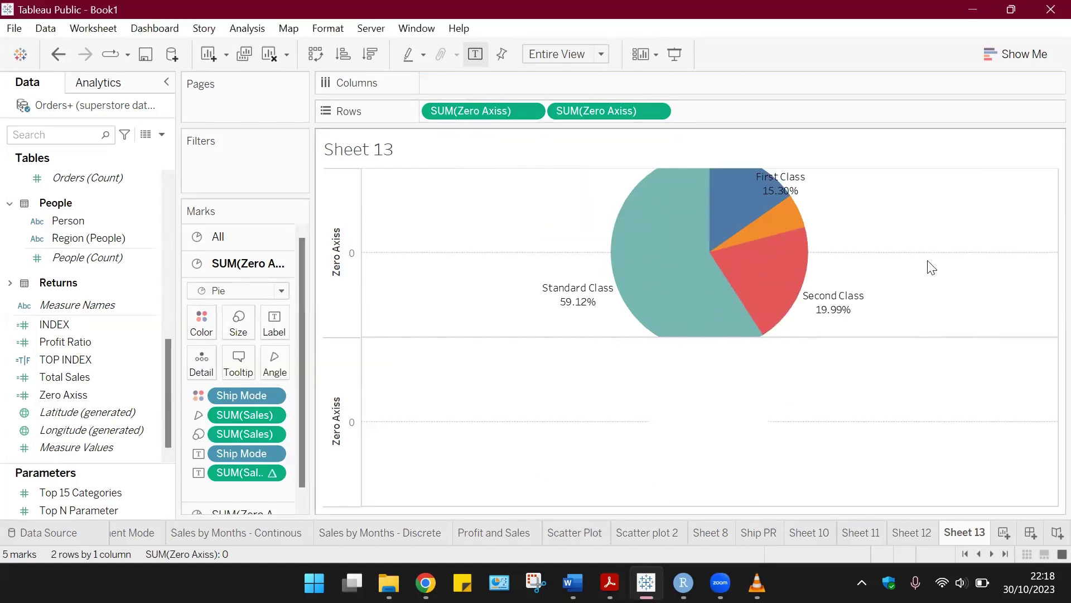
- Combine the two Zero Axiss charts on a dual axis to form a donut chart
right_click(324, 392)
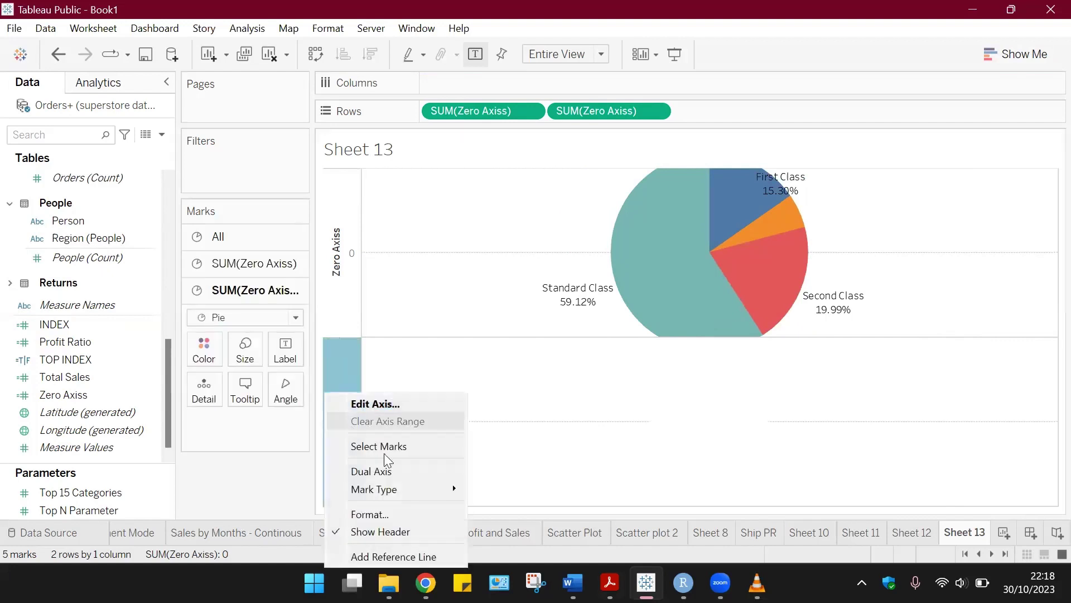
click(406, 472)
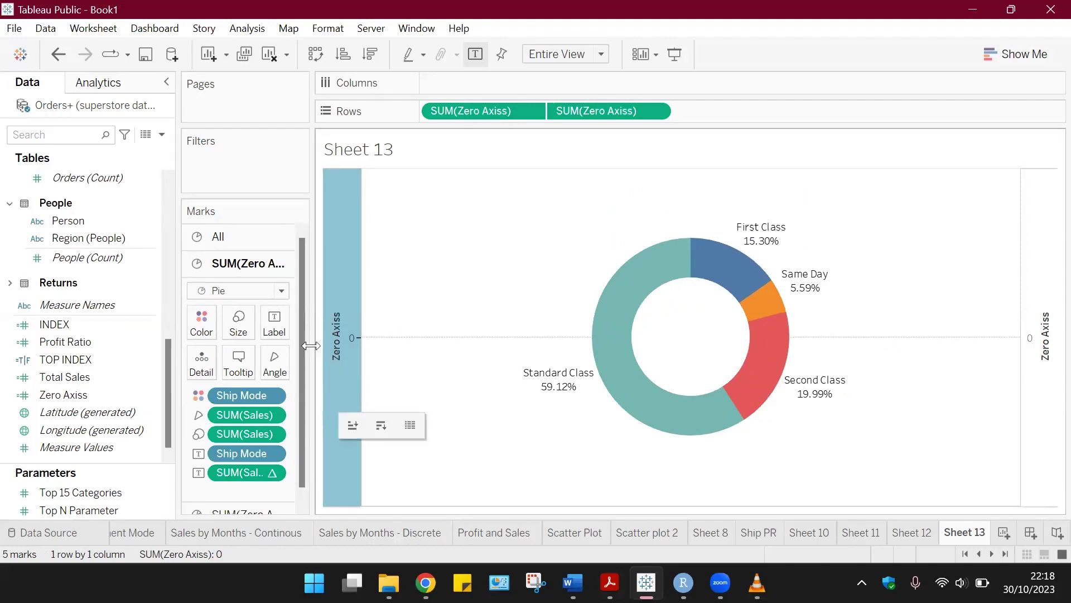
- Clear the title of the first Zero Axiss axis and set its major tick marks to None
right_click(344, 309)
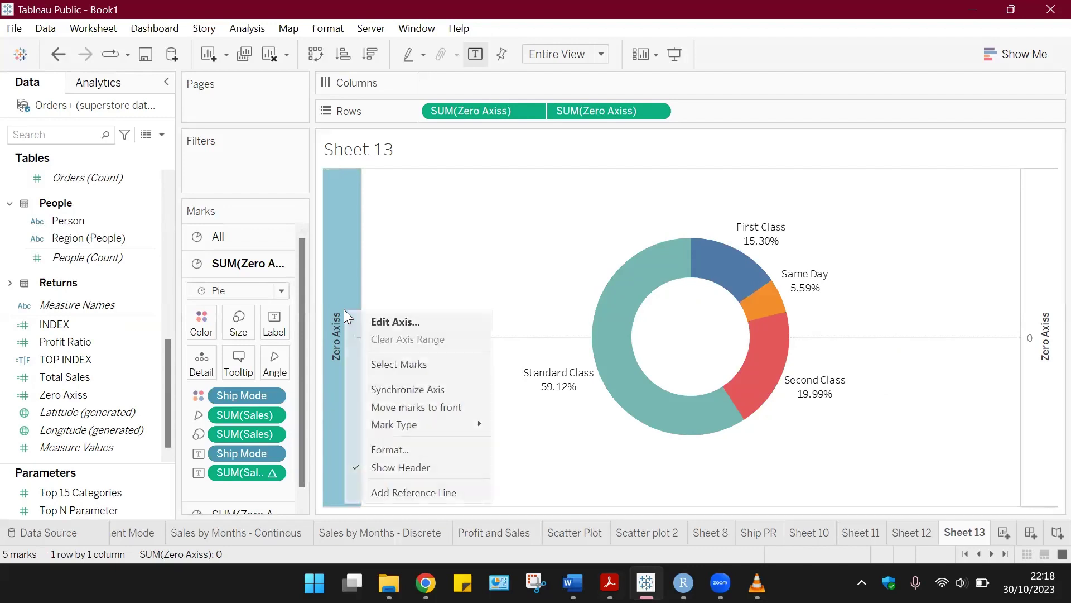
click(363, 318)
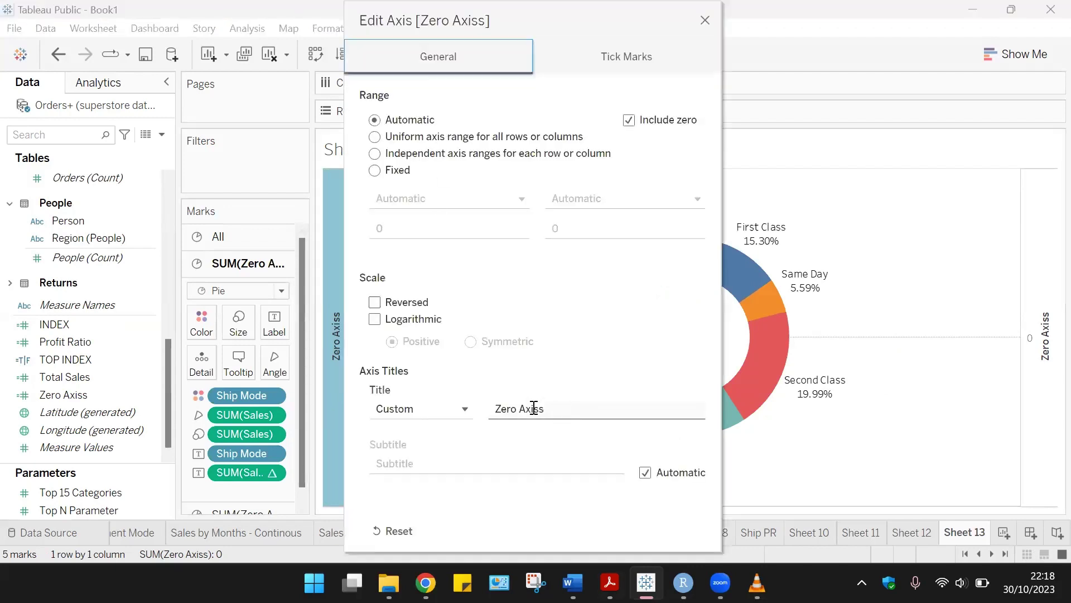
triple_click(533, 408)
key(BackSpace)
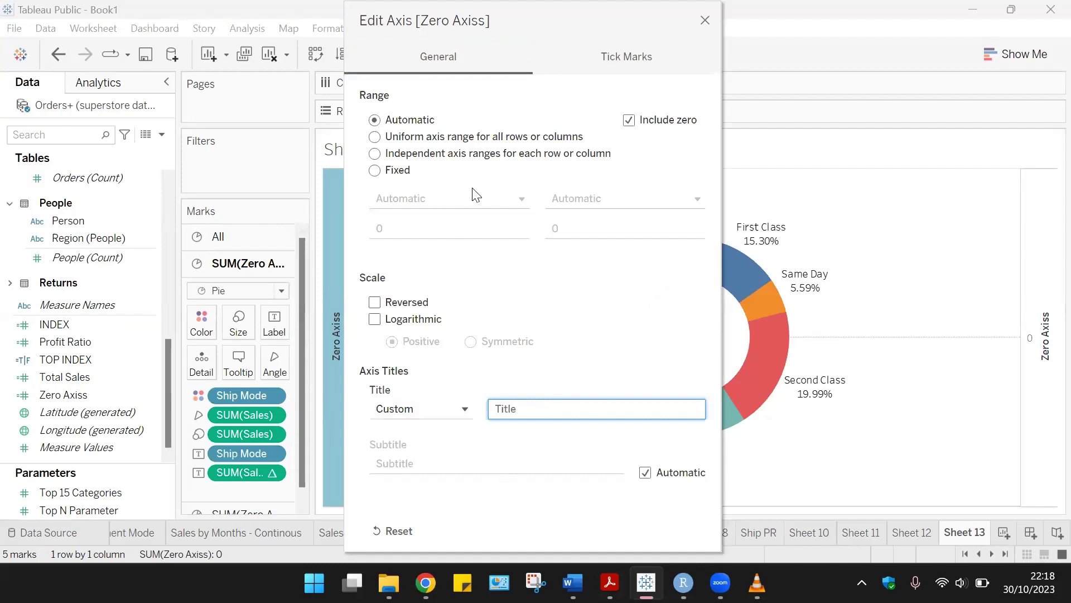
click(603, 54)
click(389, 151)
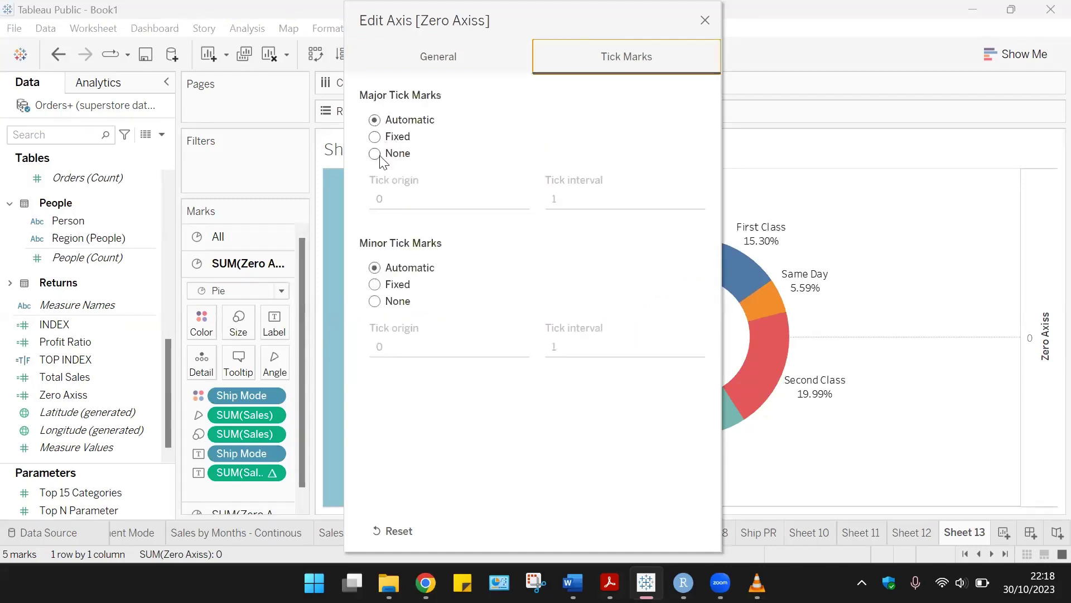
click(892, 313)
- Clear the title of the secondary Zero Axiss axis and set its major tick marks to None
right_click(1045, 306)
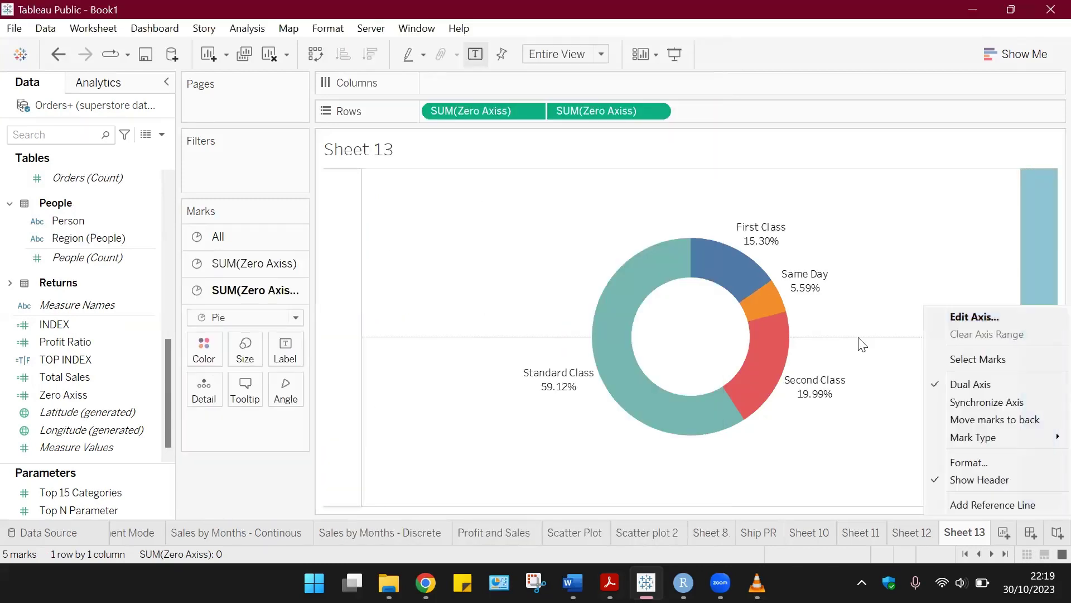
click(998, 317)
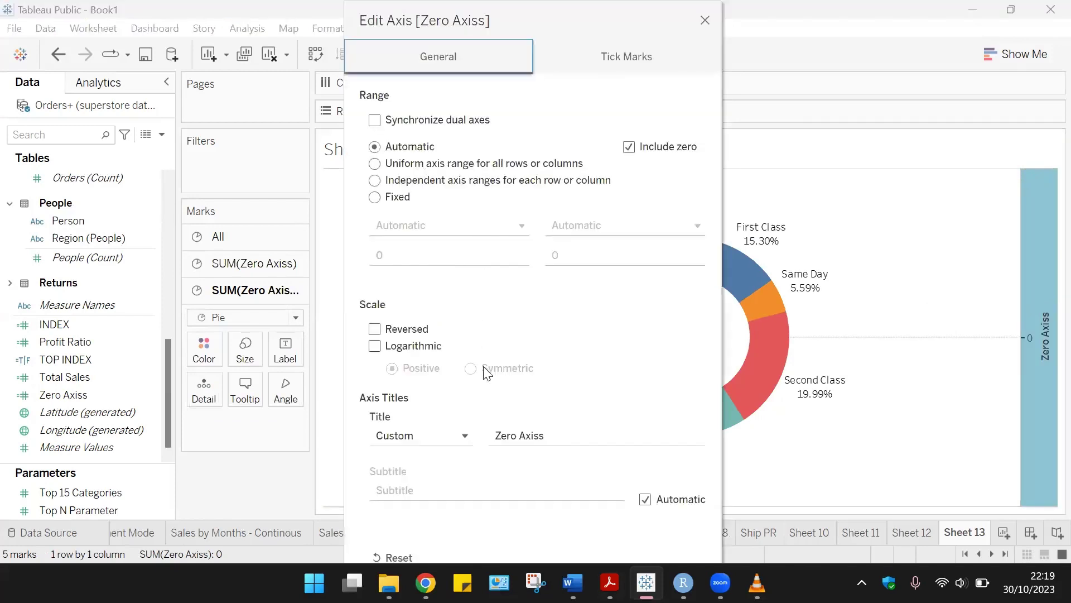
drag(558, 436, 486, 436)
key(BackSpace)
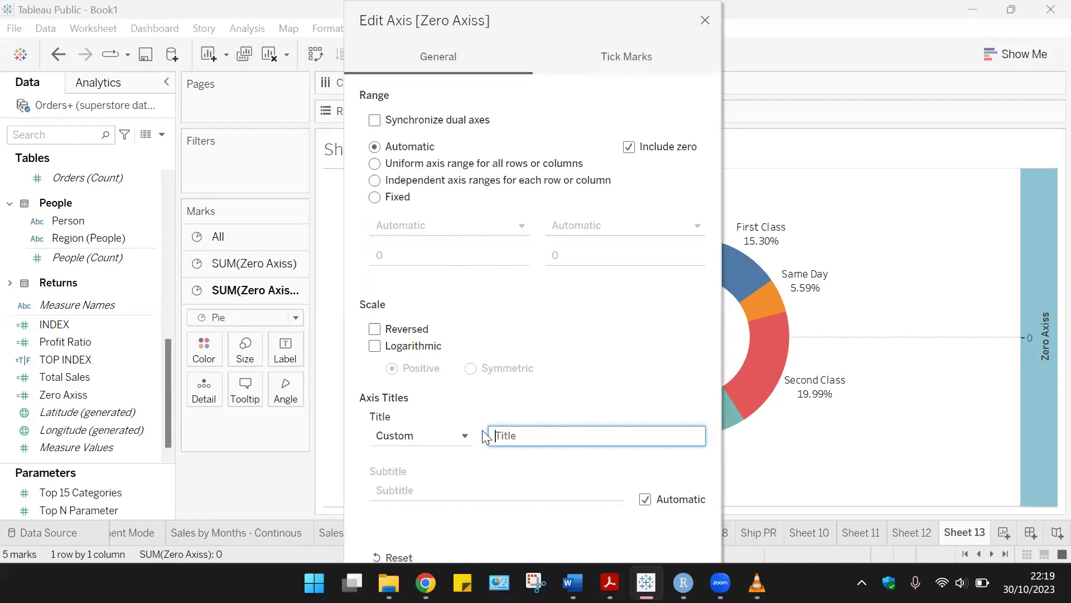
click(626, 56)
click(374, 153)
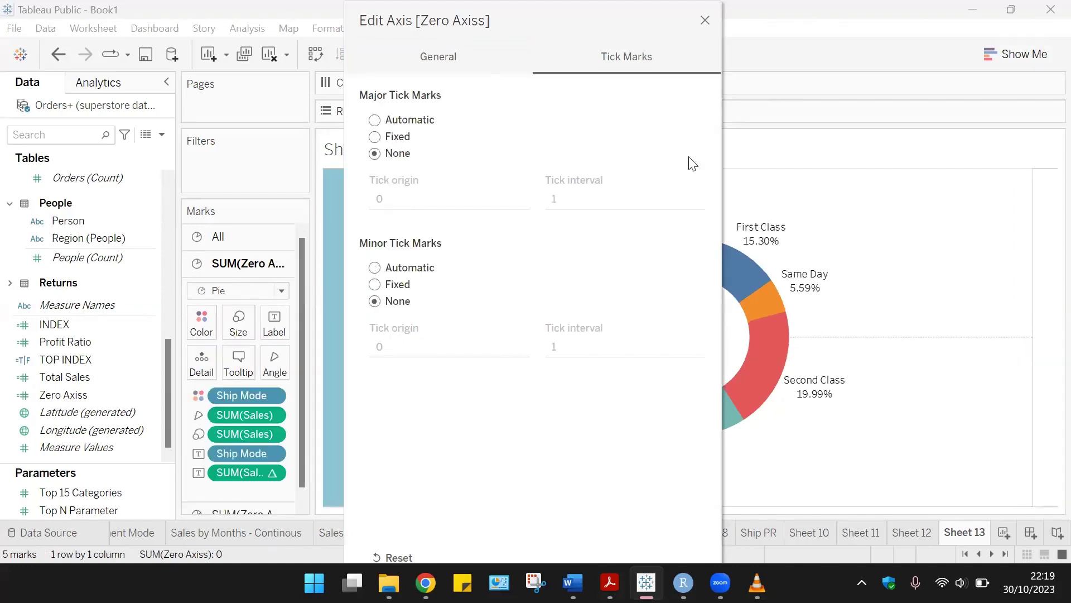
click(705, 20)
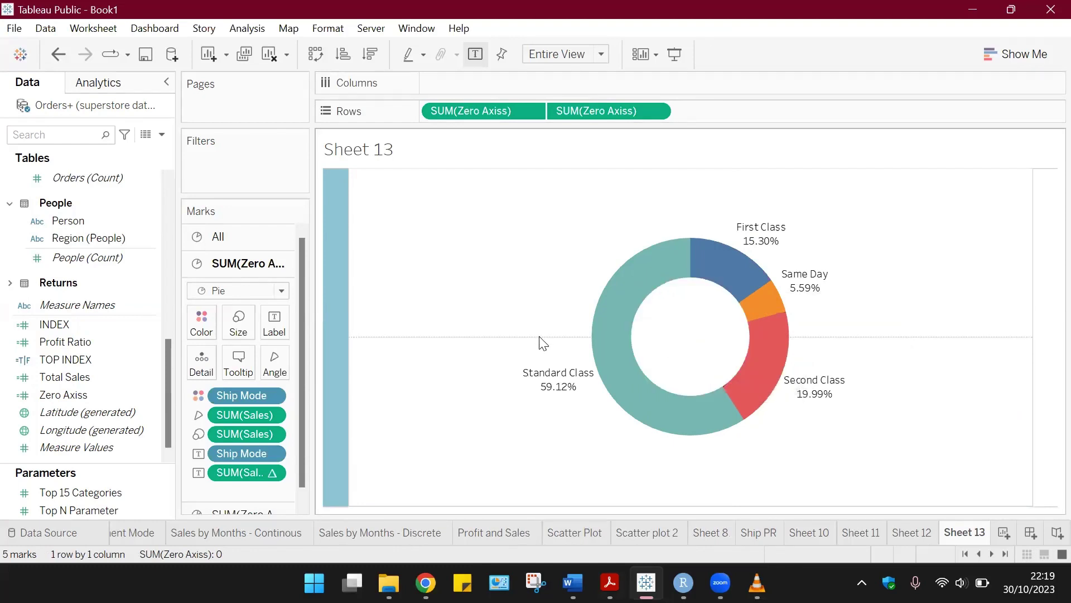
- Delete all tooltip text from the second SUM(Zero Axiss), the white circle in the donut's centre
click(248, 372)
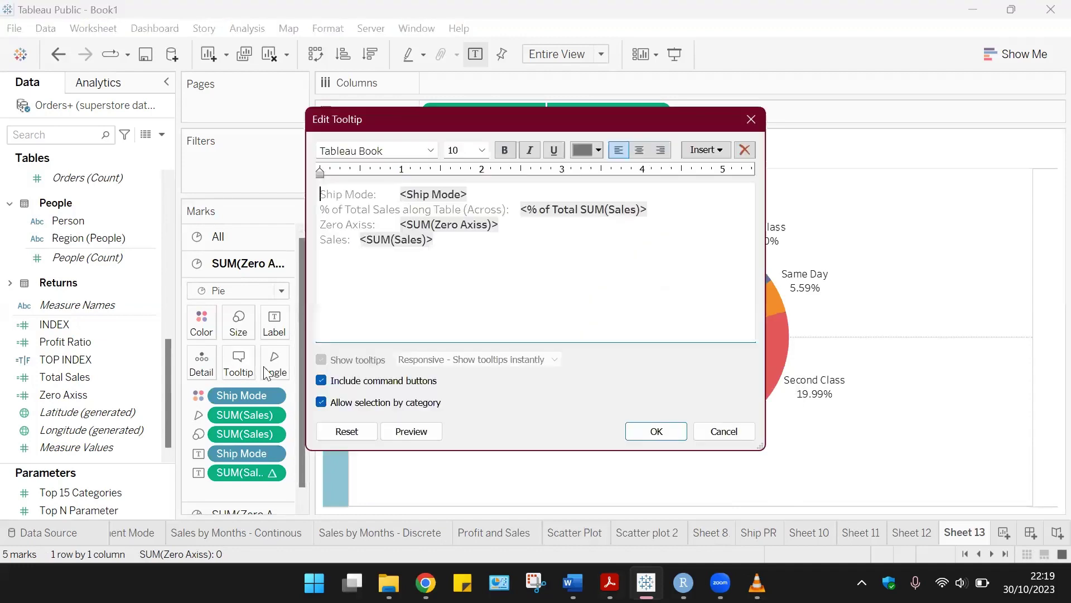
key(Escape)
scroll(263, 380, down, 2)
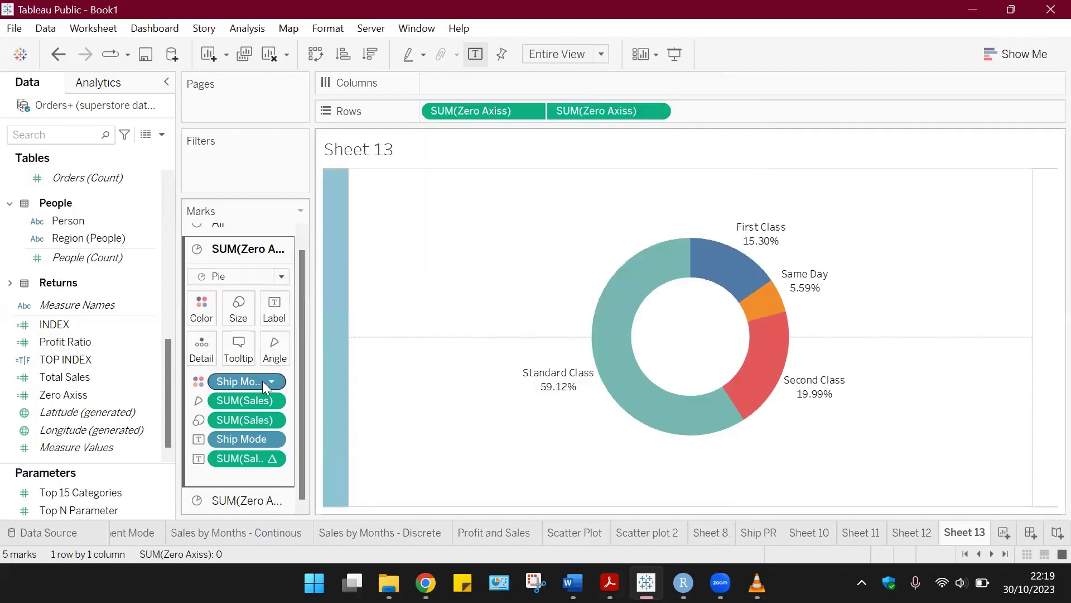
click(251, 500)
scroll(257, 431, down, 2)
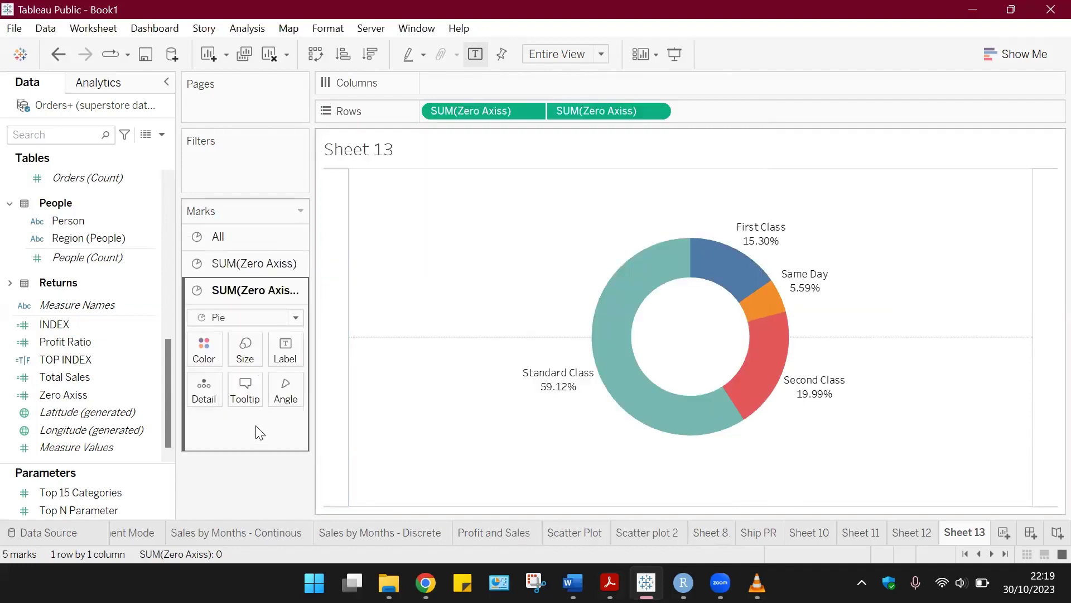
click(244, 395)
drag(512, 199, 313, 189)
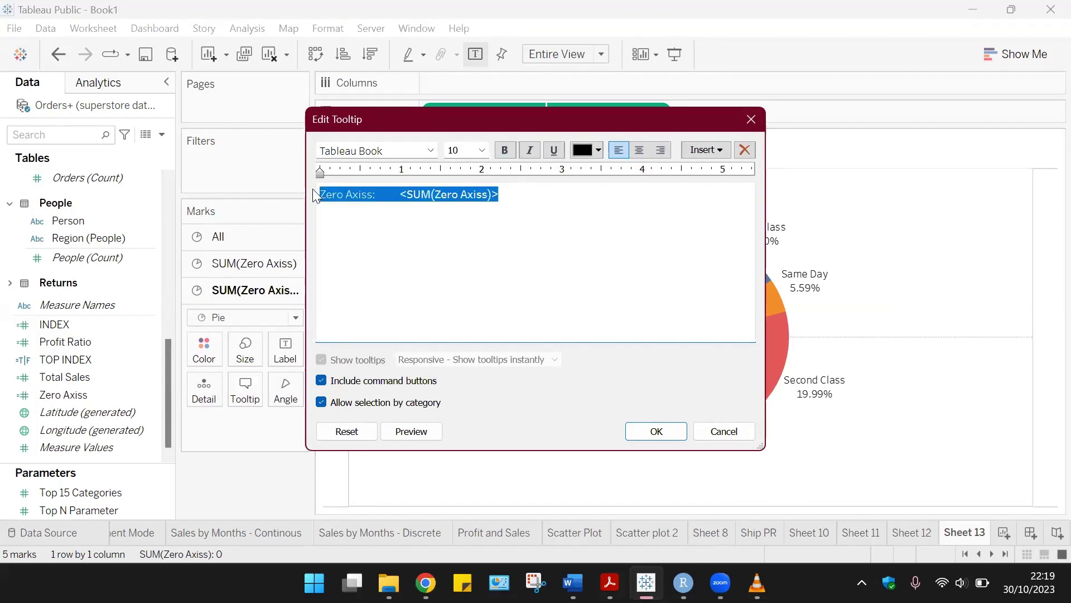
key(BackSpace)
click(654, 431)
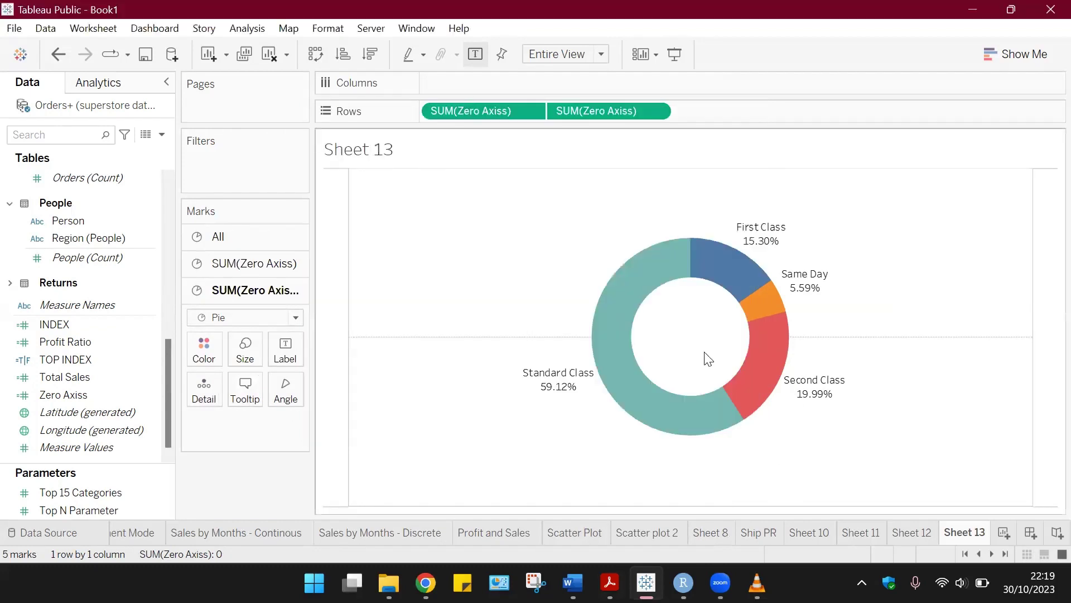
- Remove the Zero Axiss line from the tooltip of the first SUM(Zero Axiss) pie
mouse_move(708, 420)
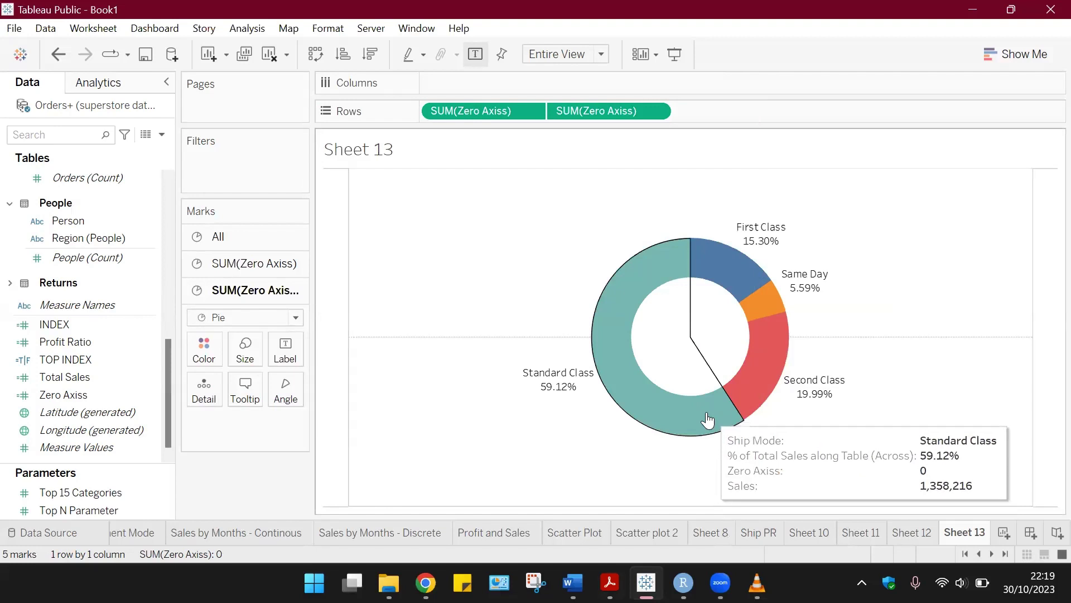
click(223, 262)
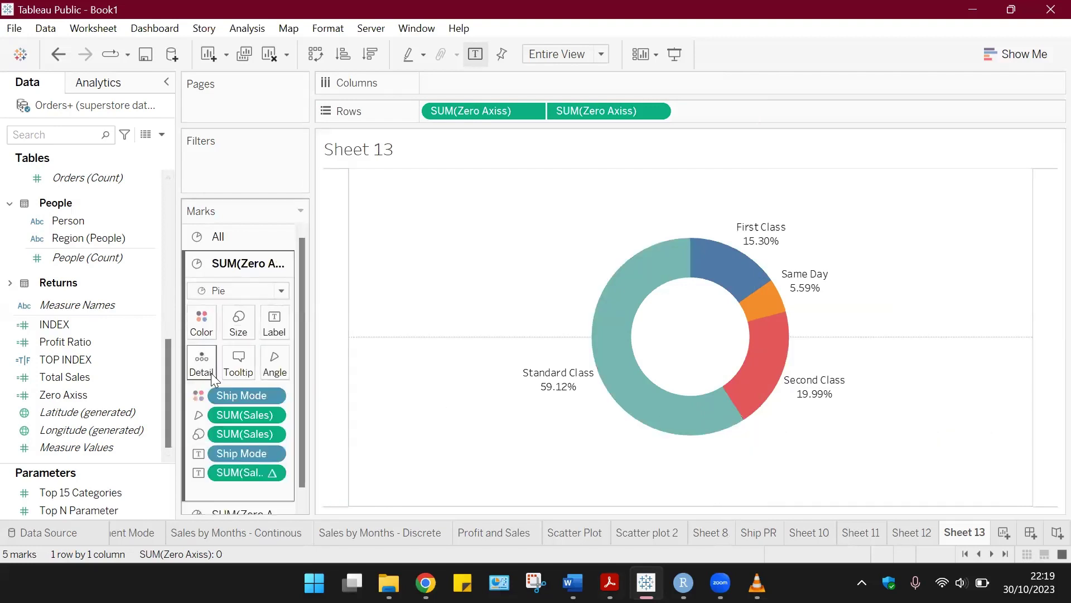
click(239, 362)
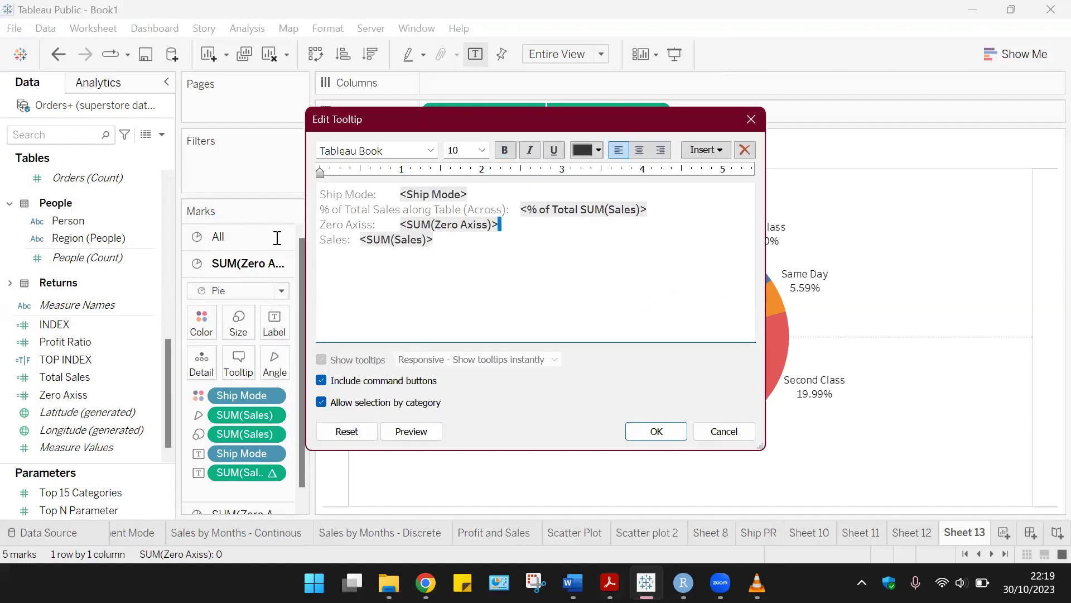
click(657, 430)
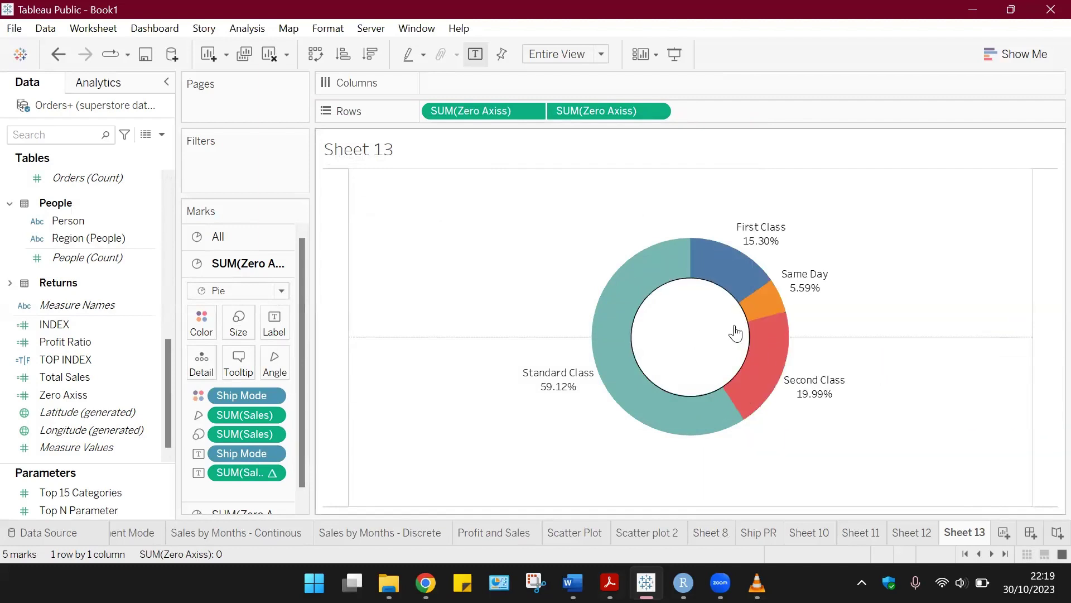
- Format the worksheet lines so that grid lines and zero lines are set to None
right_click(381, 342)
click(453, 412)
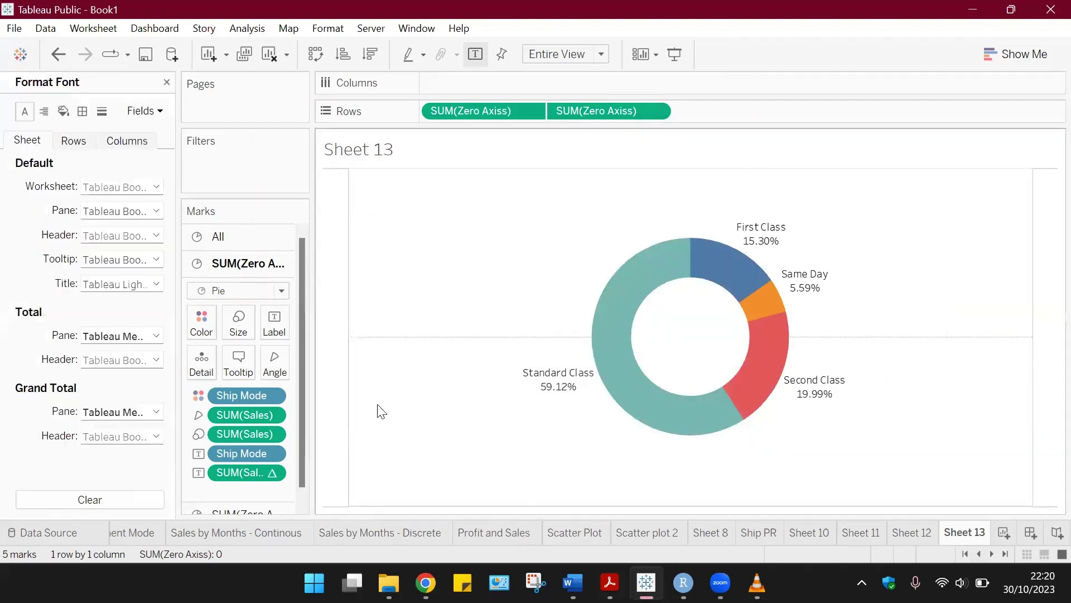
click(102, 111)
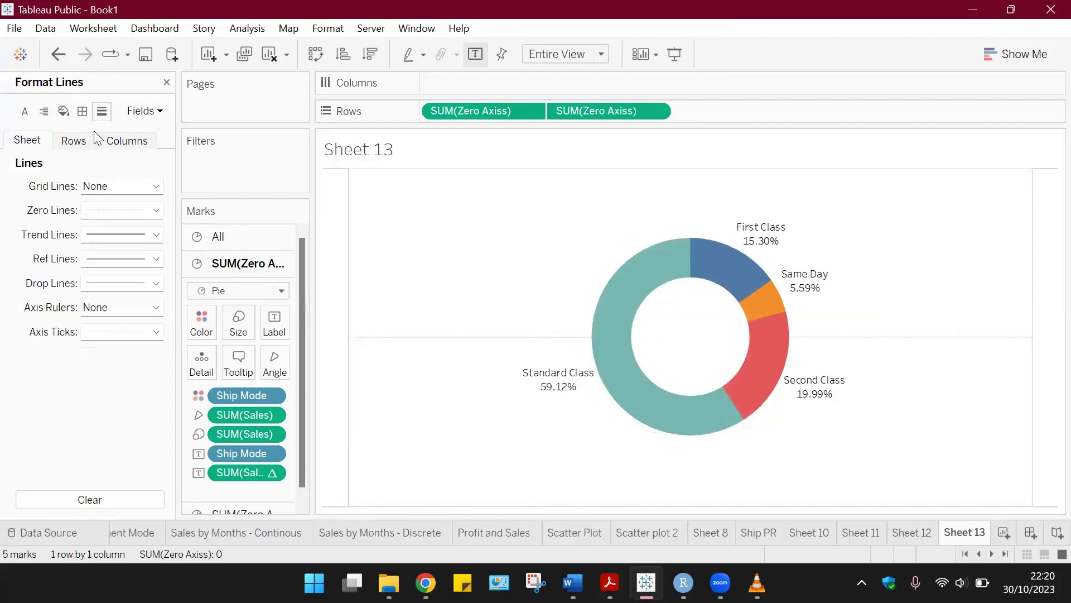
click(124, 189)
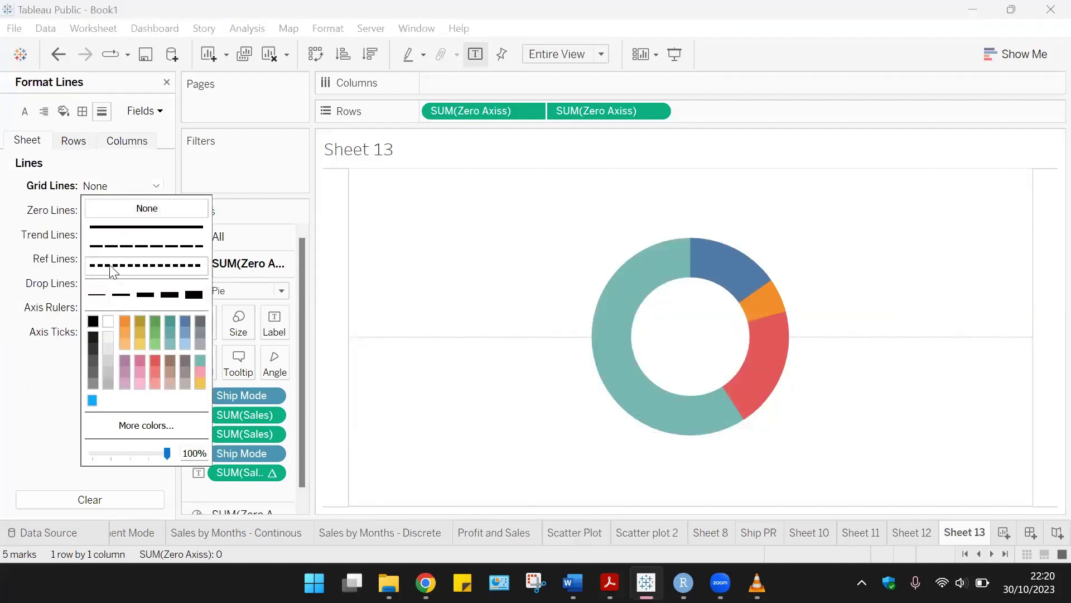
click(120, 211)
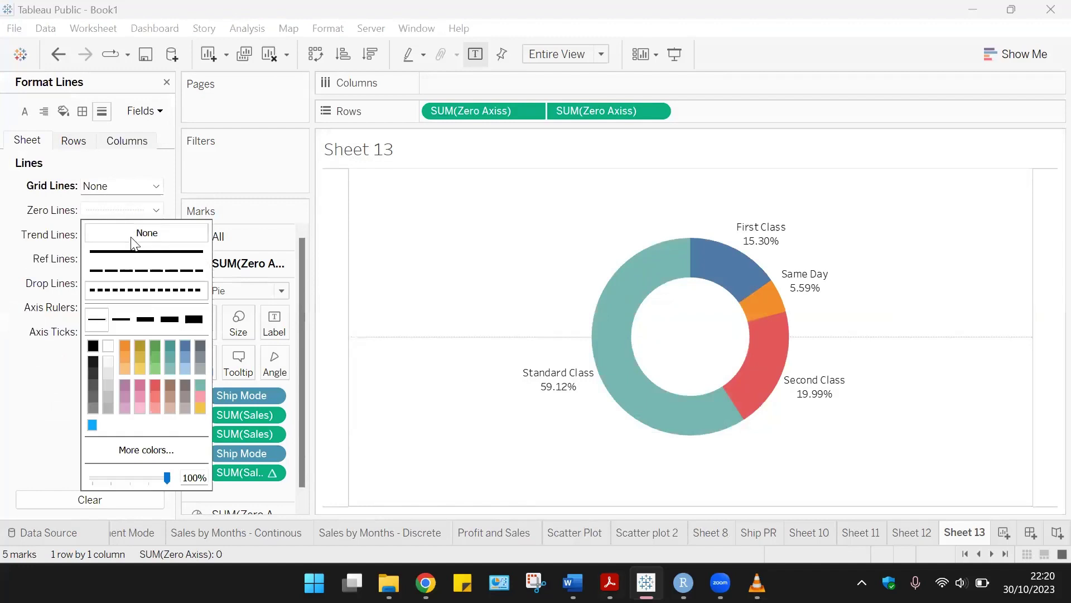
click(136, 235)
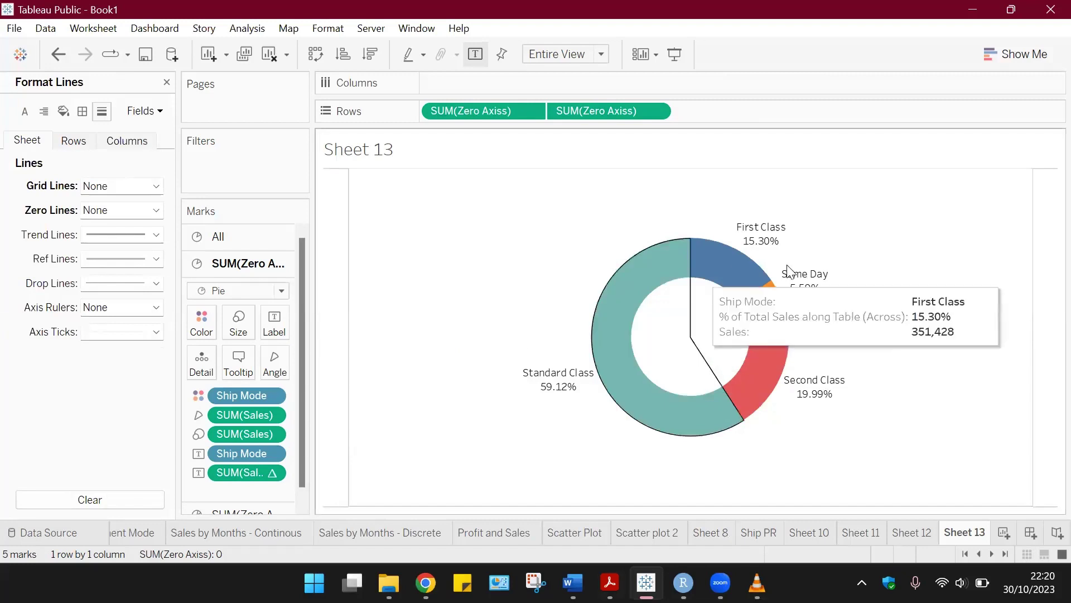
- Rename the Sheet 13 worksheet as Donut Chart
right_click(964, 533)
click(989, 345)
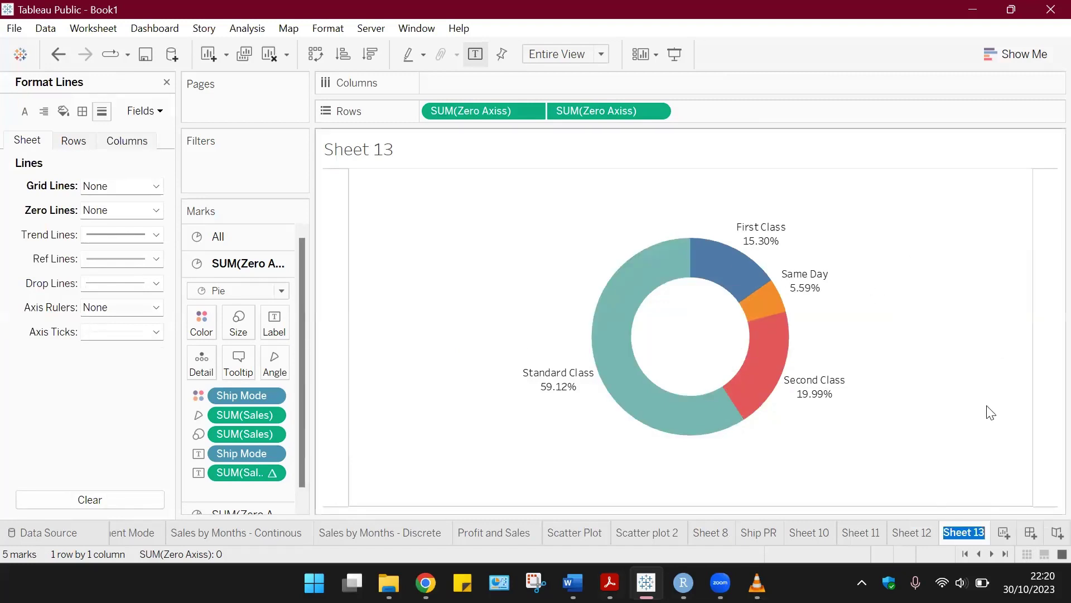
text(Donut Chart)
key(Return)
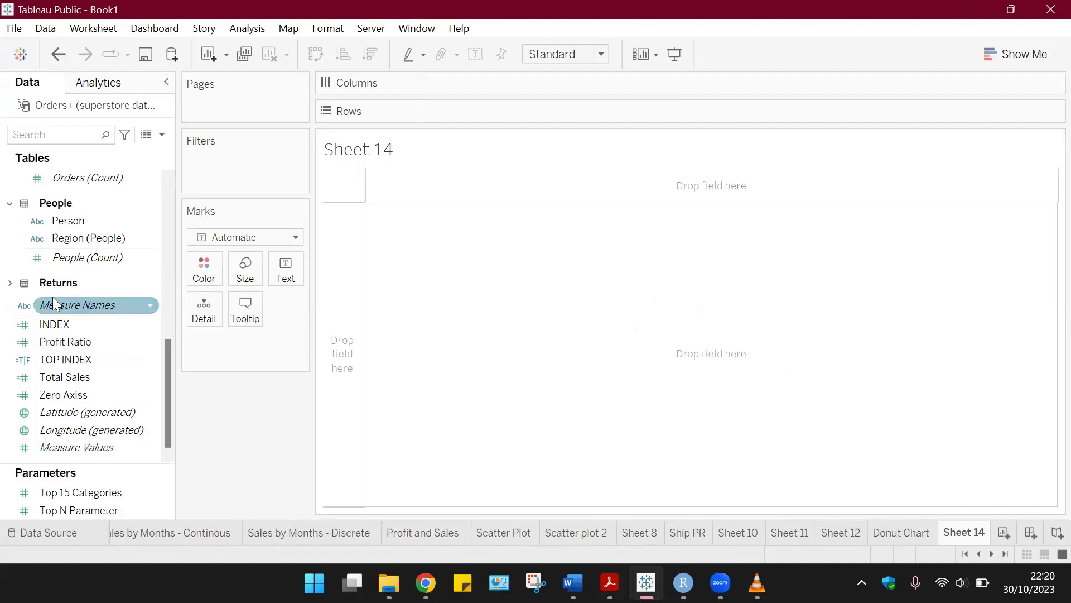
- Place the State field from the Orders table on the rows of the empty Sheet 14
scroll(52, 312, up, 5)
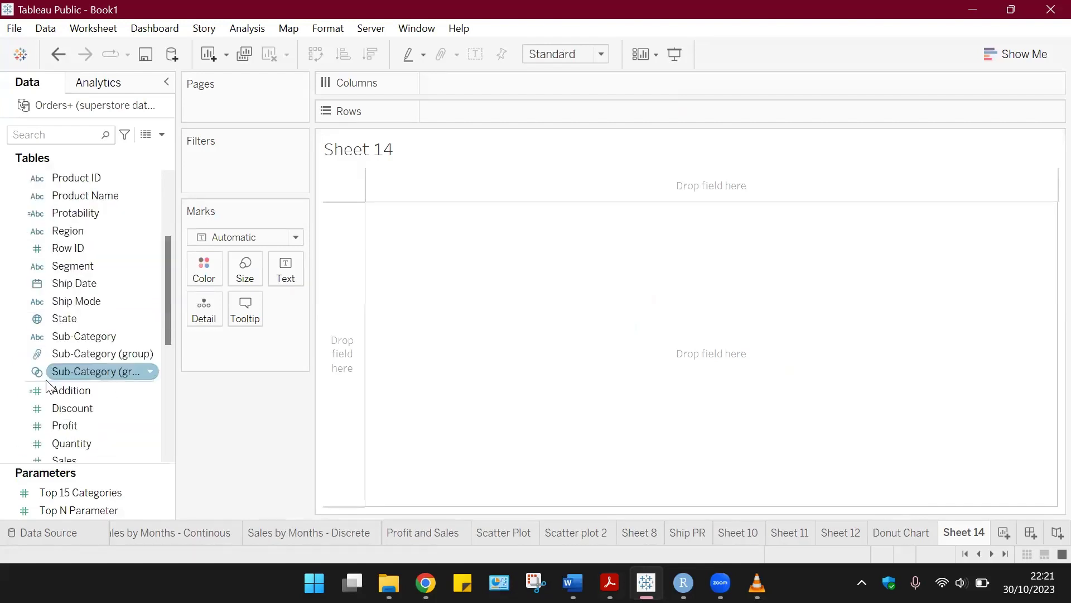
click(37, 322)
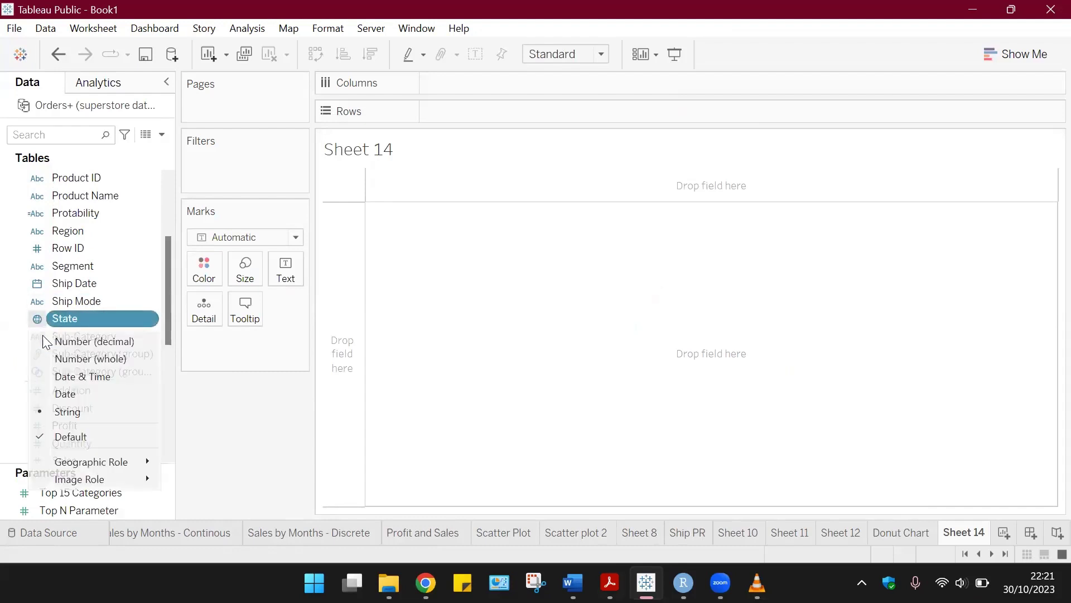
click(62, 300)
scroll(48, 260, up, 3)
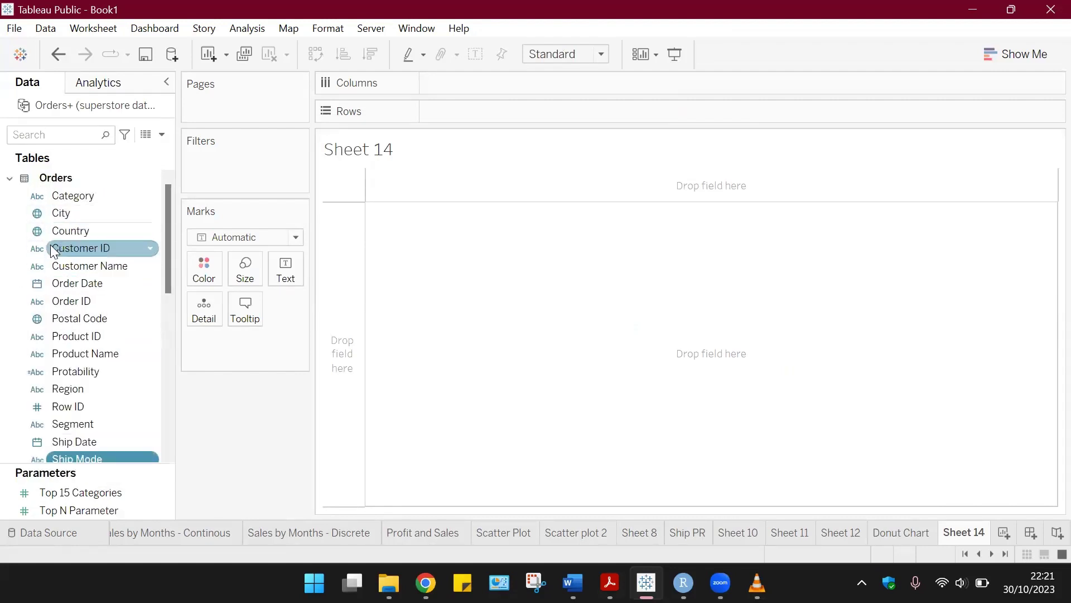
scroll(63, 279, down, 4)
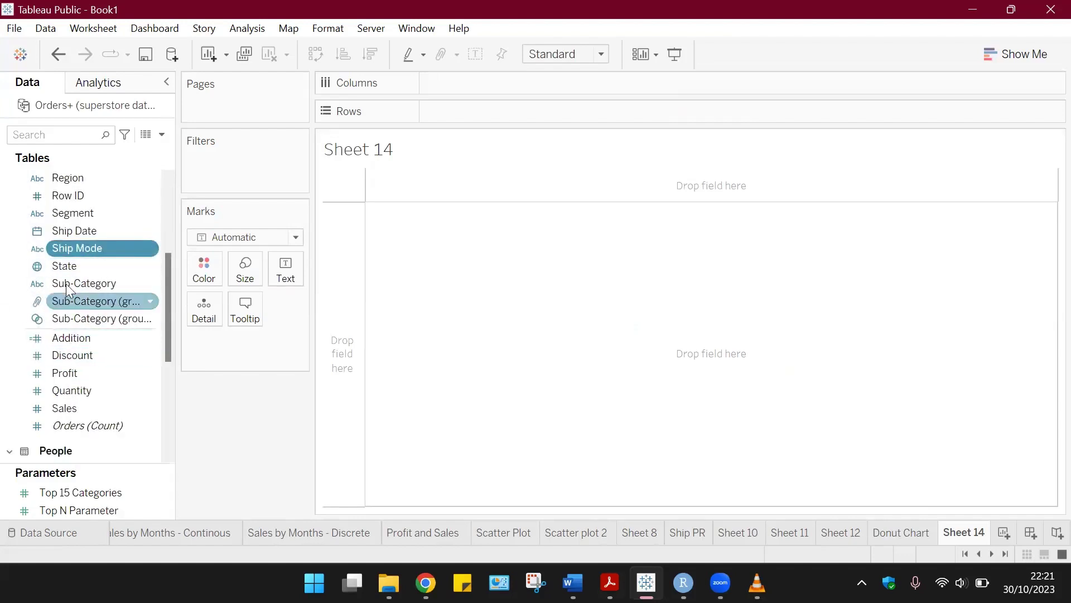
drag(64, 269, 462, 114)
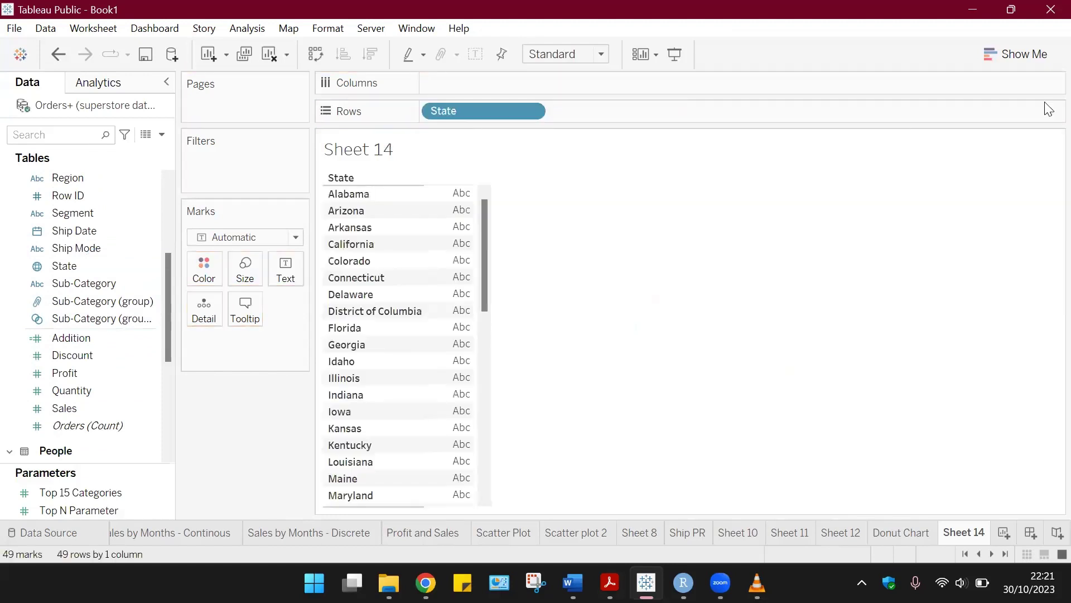
- Convert the State list into a filled map using the Show Me chart suggestions, then hide the suggestions
click(1023, 54)
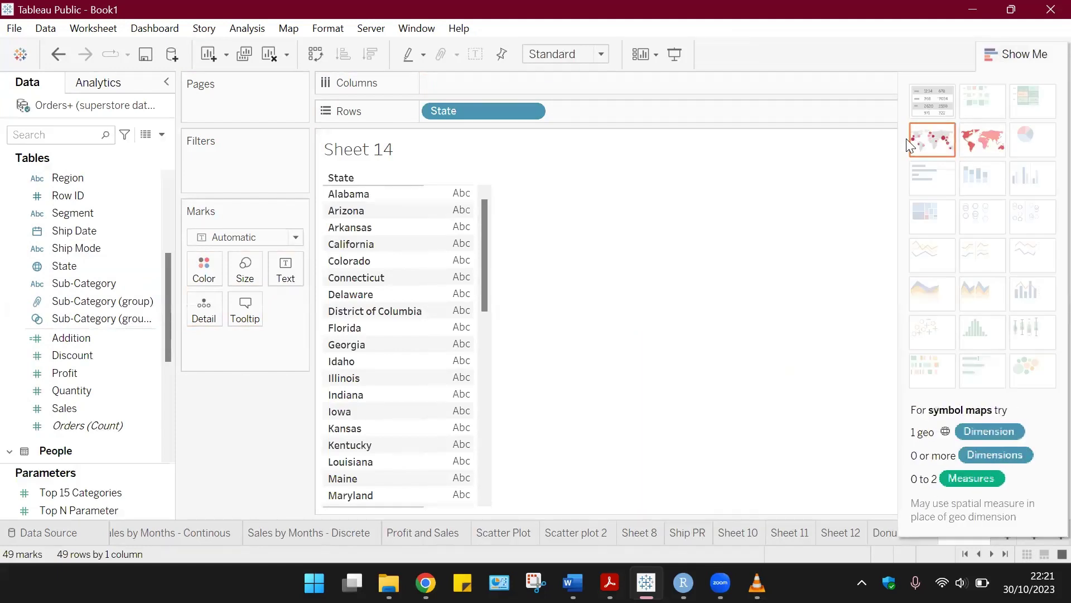
click(990, 140)
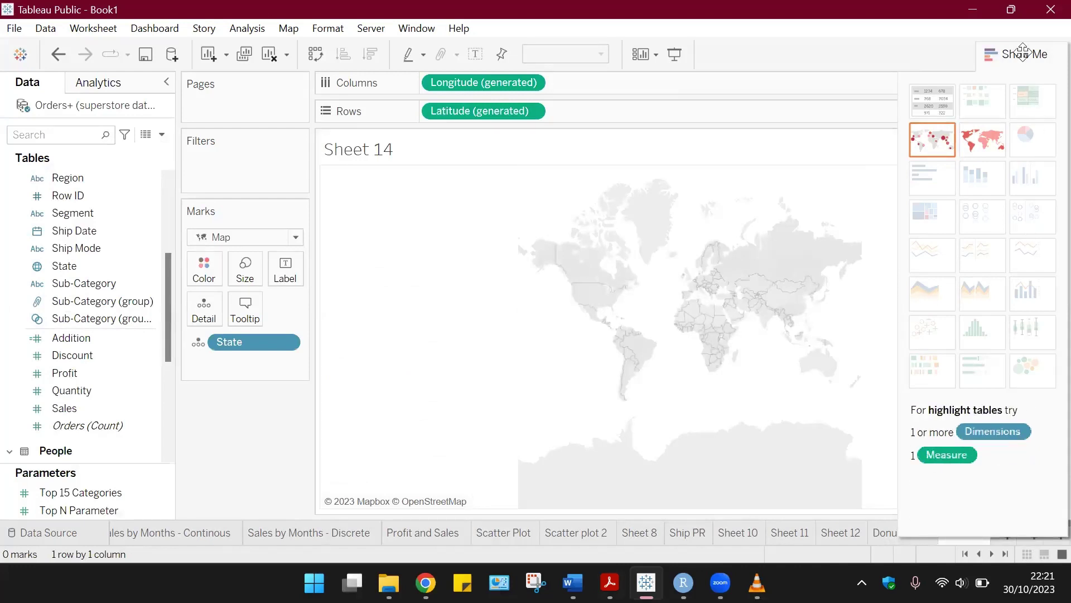
click(1015, 54)
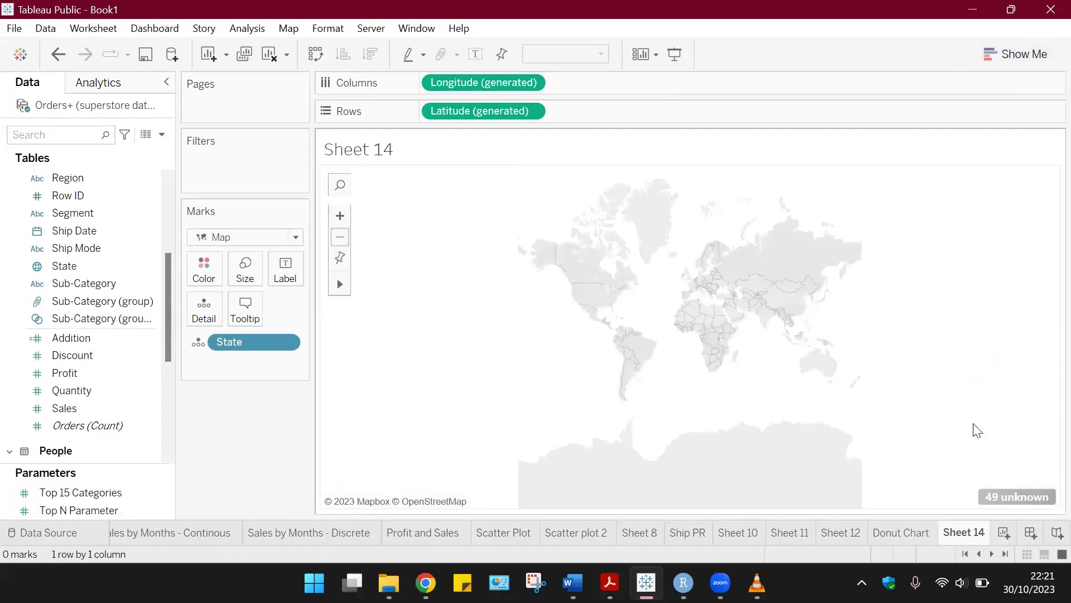
- Correct the map's unknown state locations by taking the Country/Region role from the Country field
click(1022, 497)
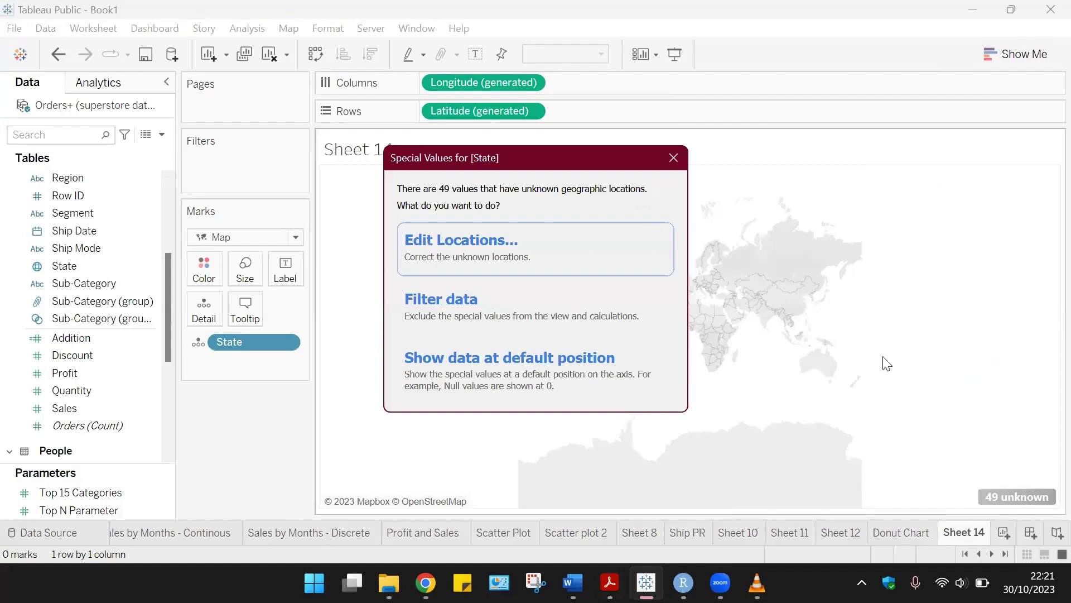
click(504, 251)
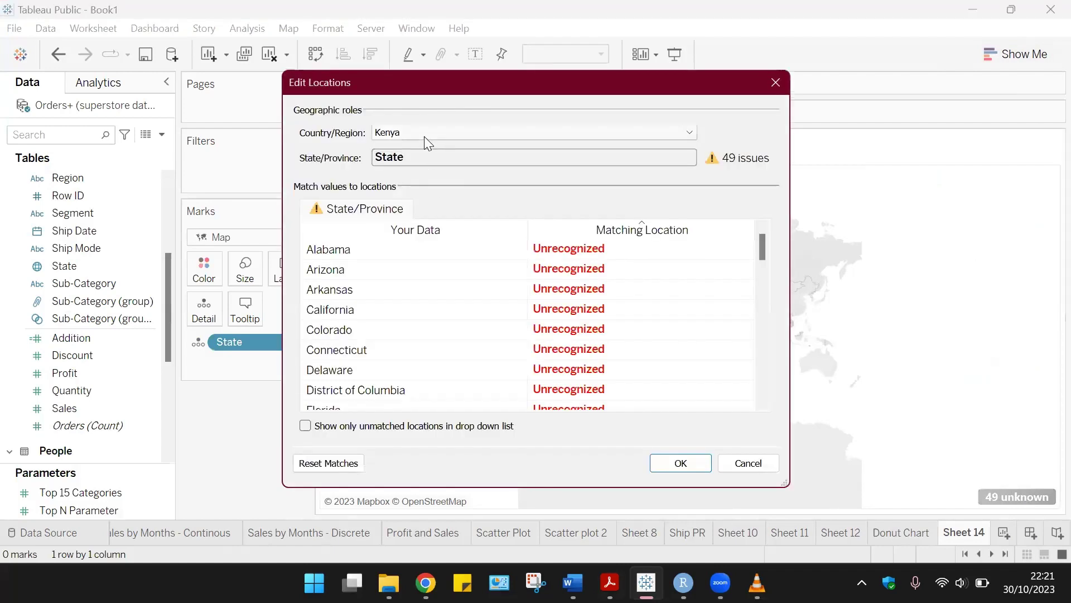
click(488, 135)
click(417, 206)
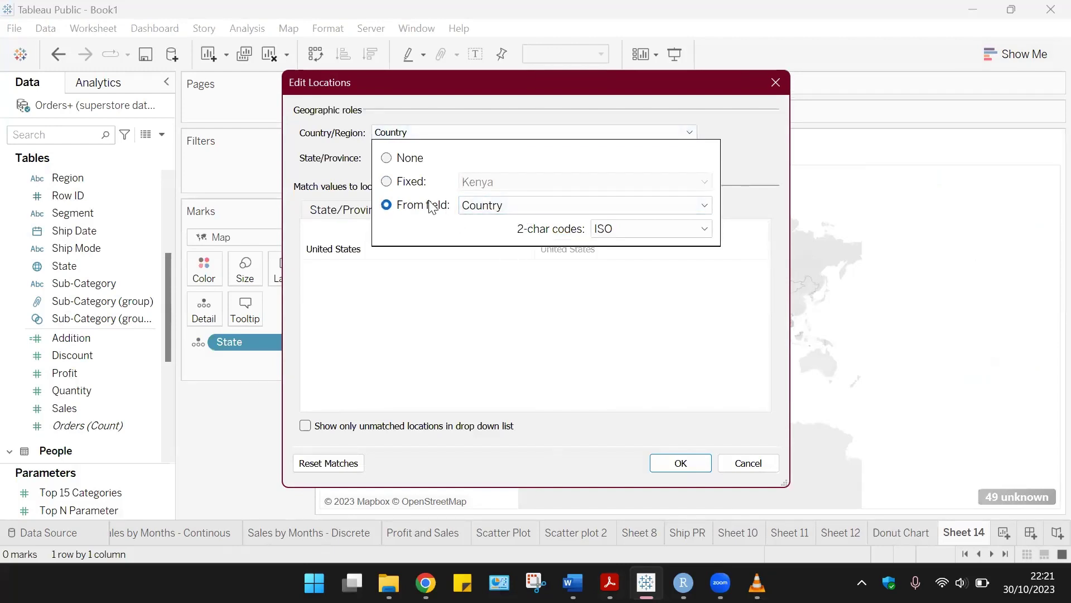
click(694, 465)
click(693, 465)
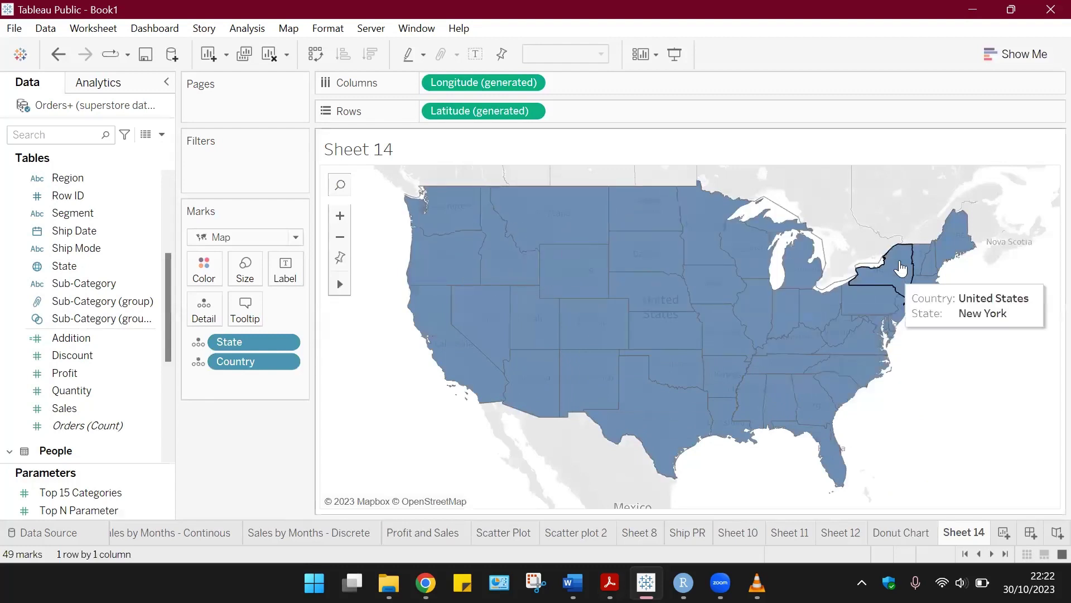
- Color the states on the filled map by Sales
scroll(427, 369, down, 1)
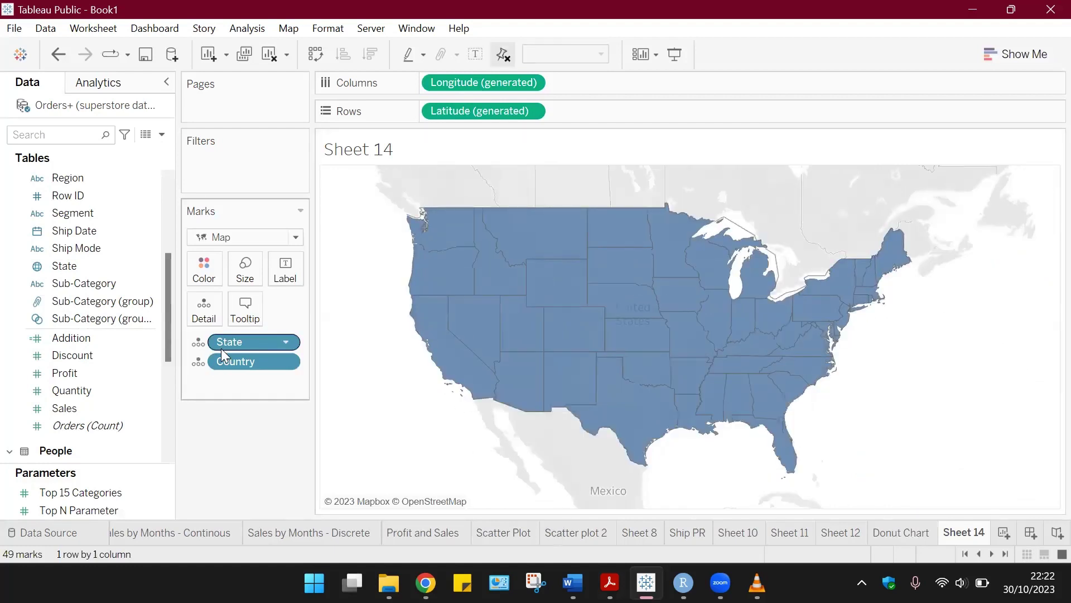
click(42, 391)
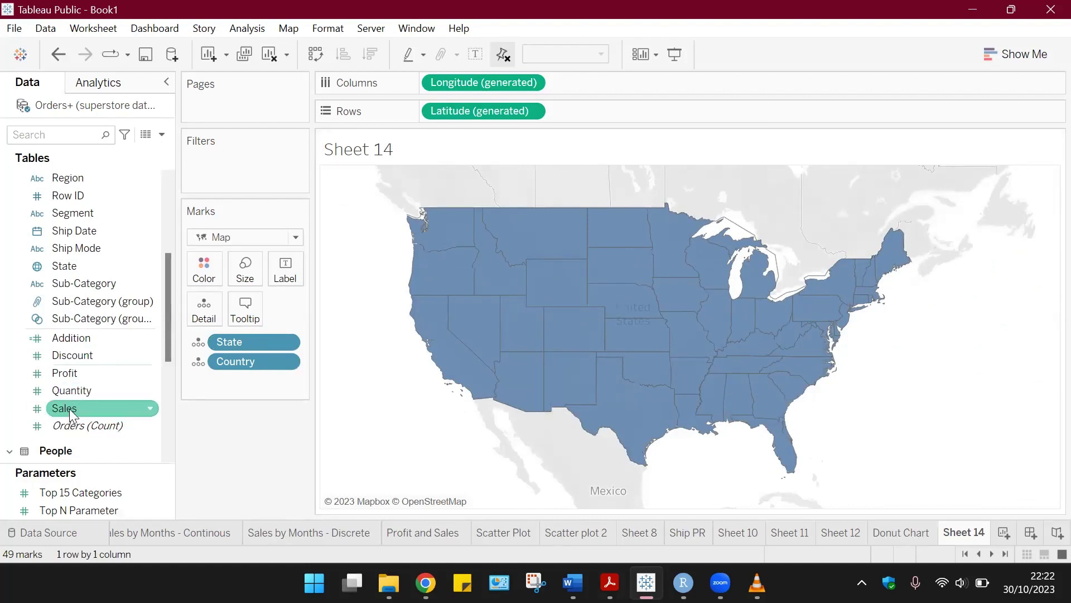
mouse_move(69, 409)
mouse_down()
mouse_move(178, 298)
mouse_move(190, 272)
mouse_move(203, 270)
mouse_up()
- Edit the Sales colors, trying Green-Blue Diverging before choosing the Orange-Blue-White Diverging palette
click(204, 268)
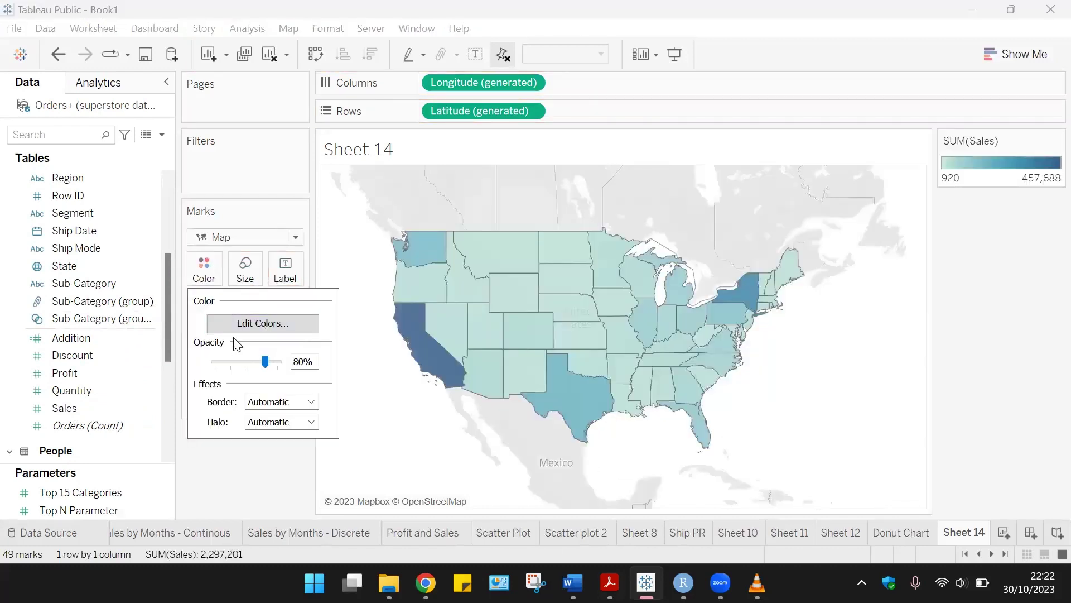
click(251, 323)
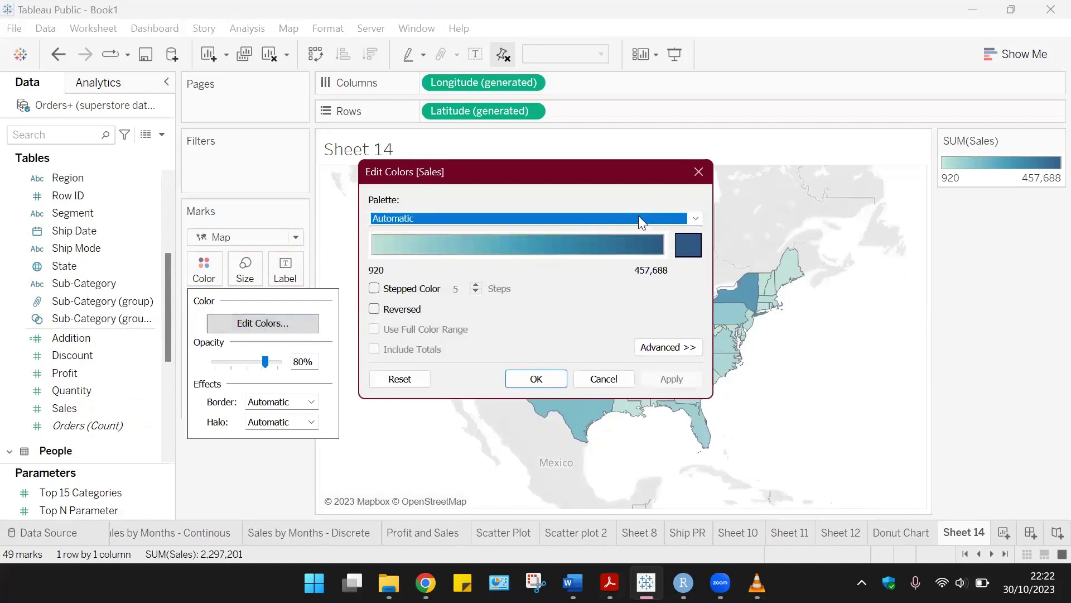
click(638, 217)
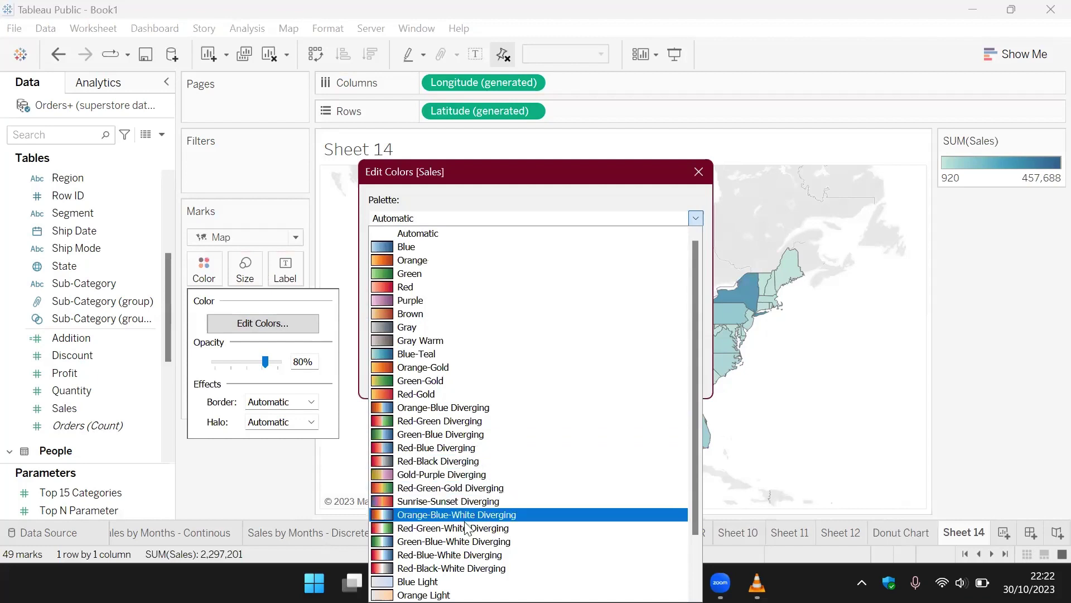
click(460, 434)
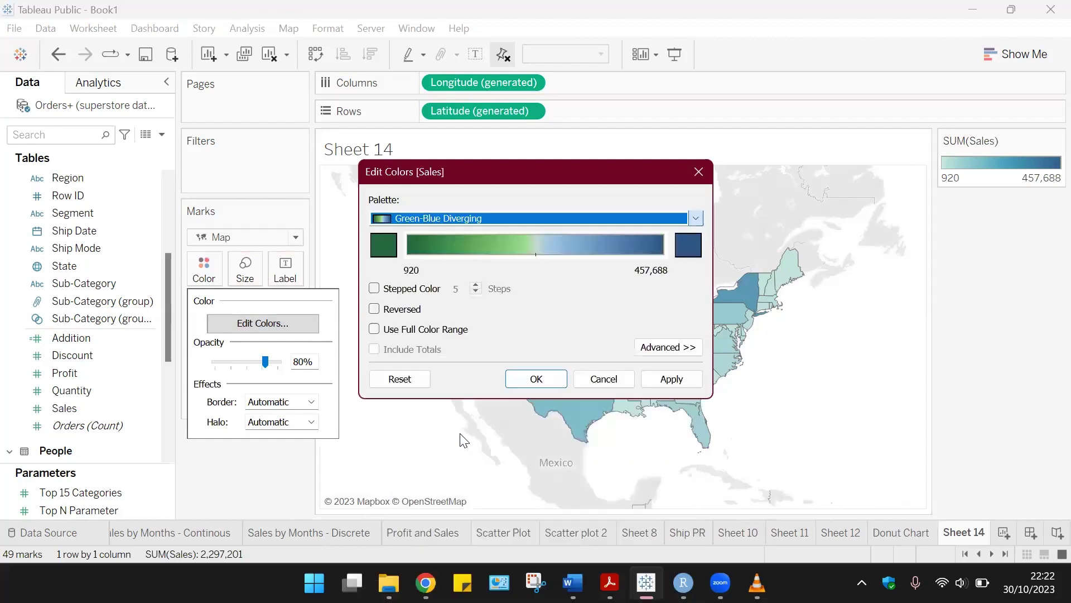
click(588, 218)
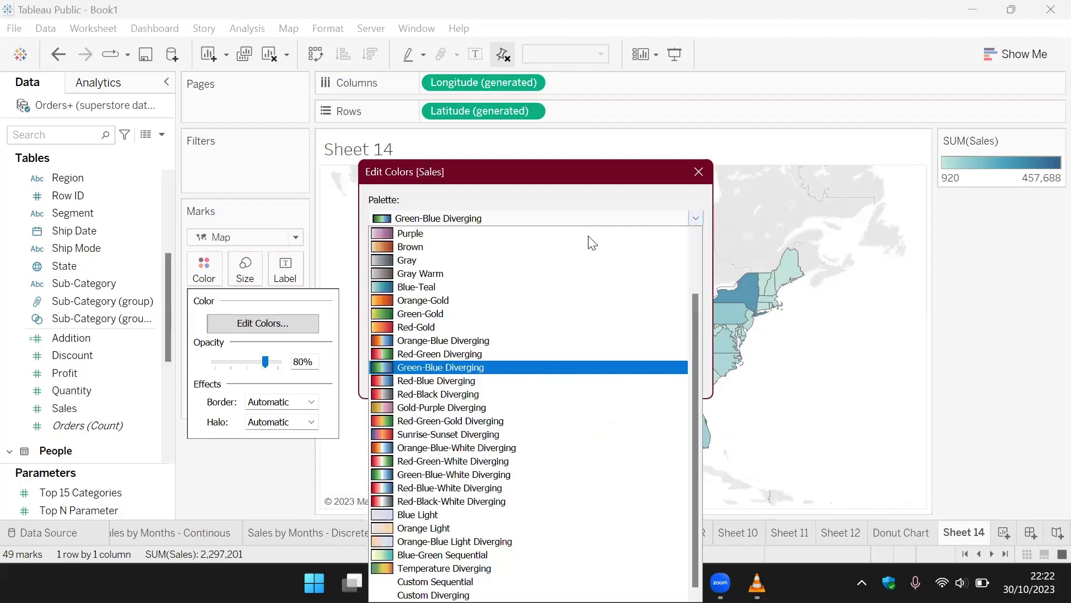
click(447, 449)
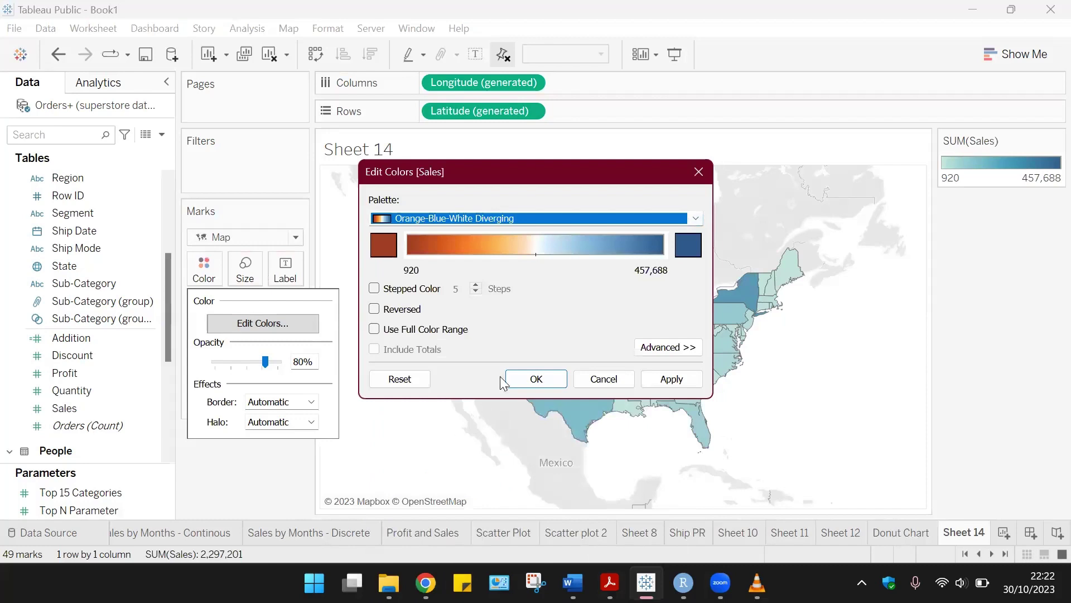
- Enable stepped color with 7 steps for the Sales palette and apply it to the map
click(374, 288)
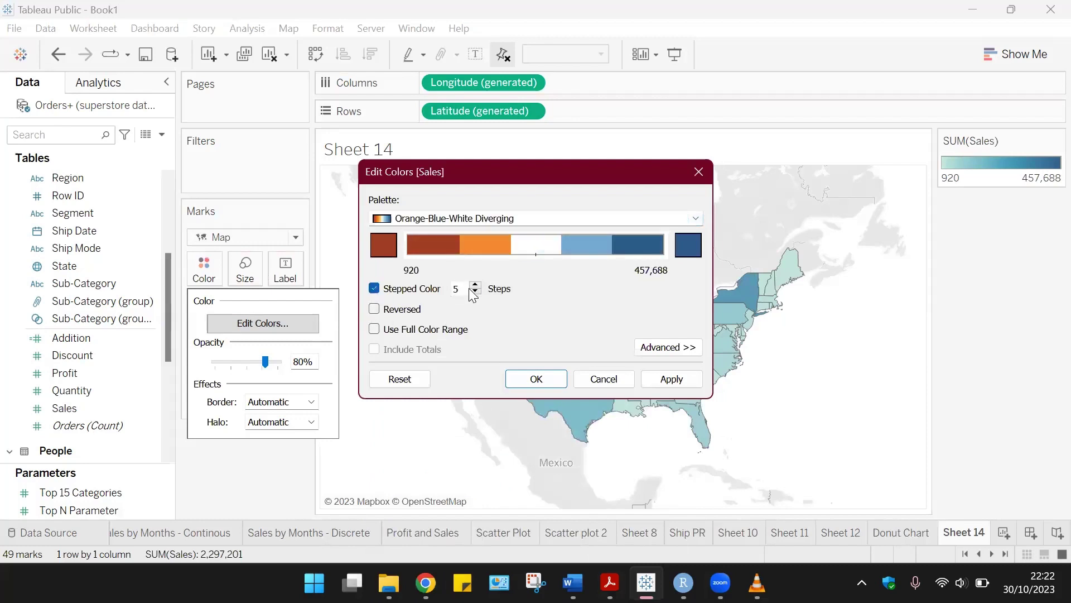
click(475, 285)
click(475, 286)
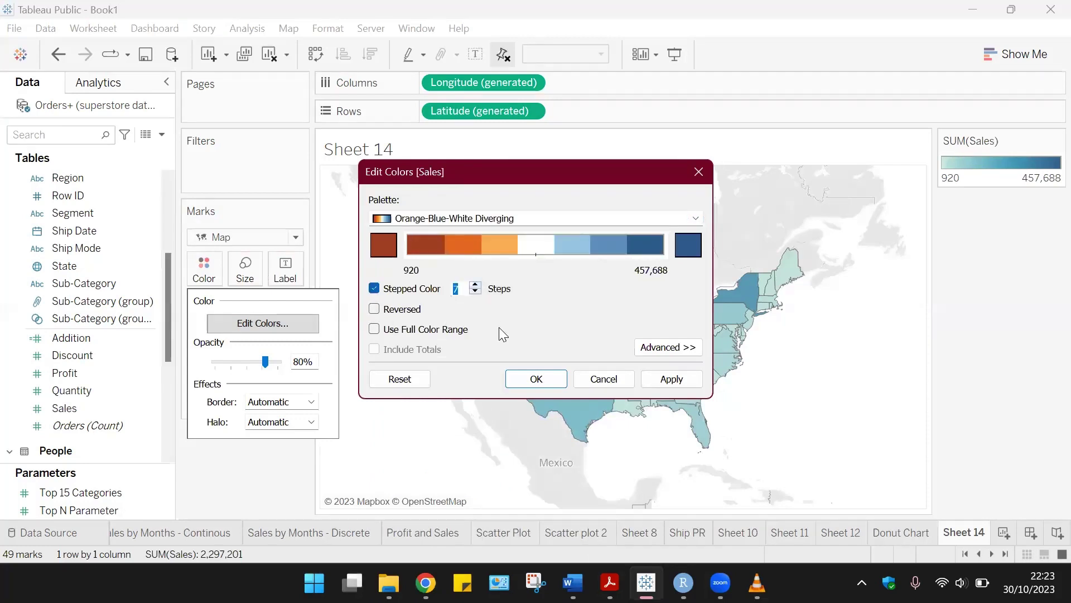
click(679, 381)
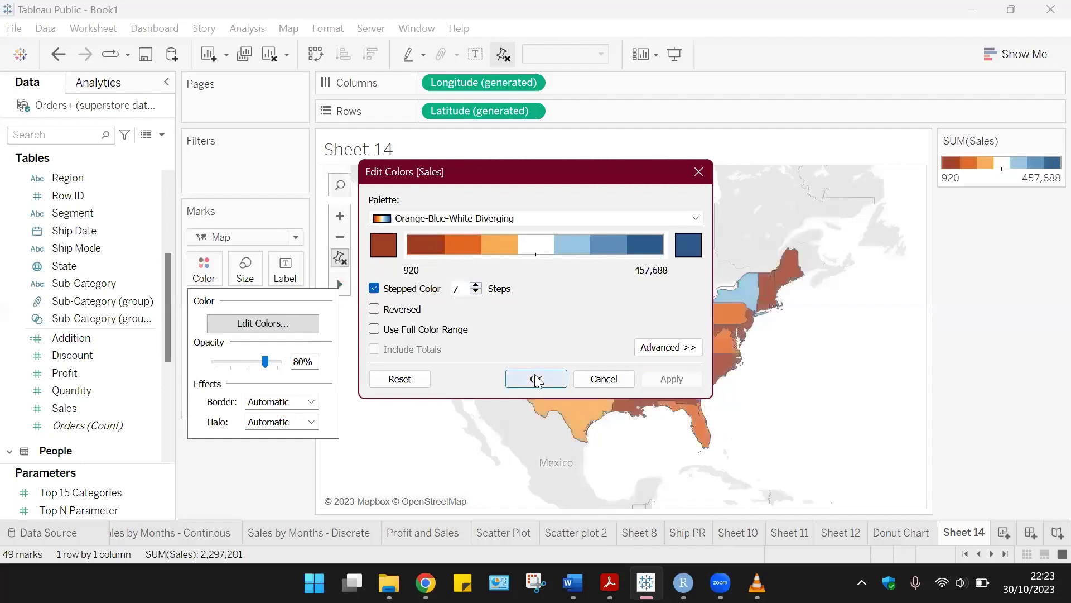
click(536, 378)
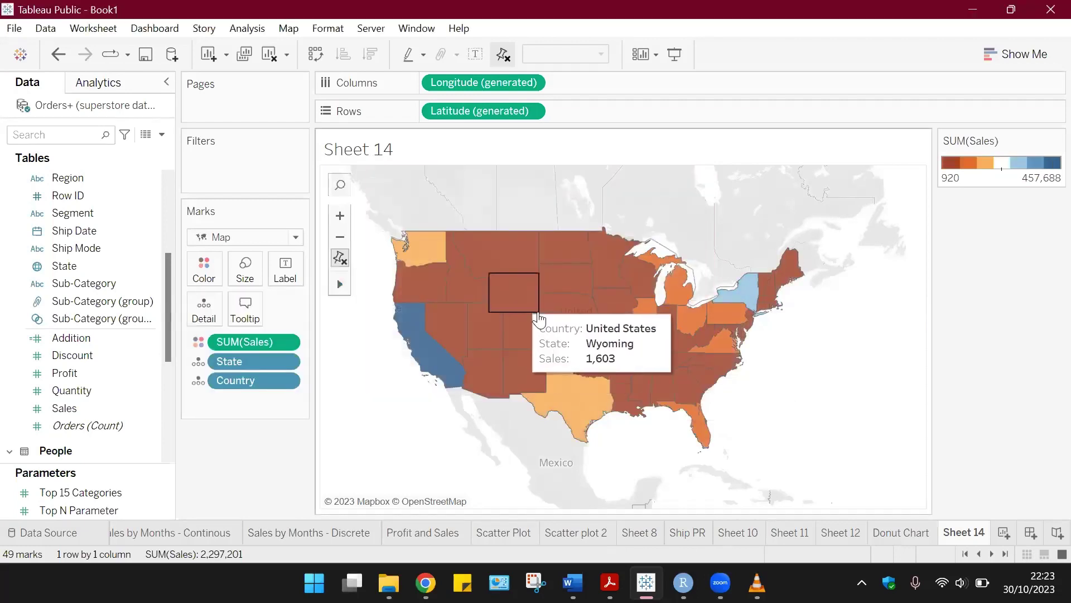
- Examine the sales of individual states on the map, including Nebraska, New Mexico and Georgia, and clear the selection
click(476, 327)
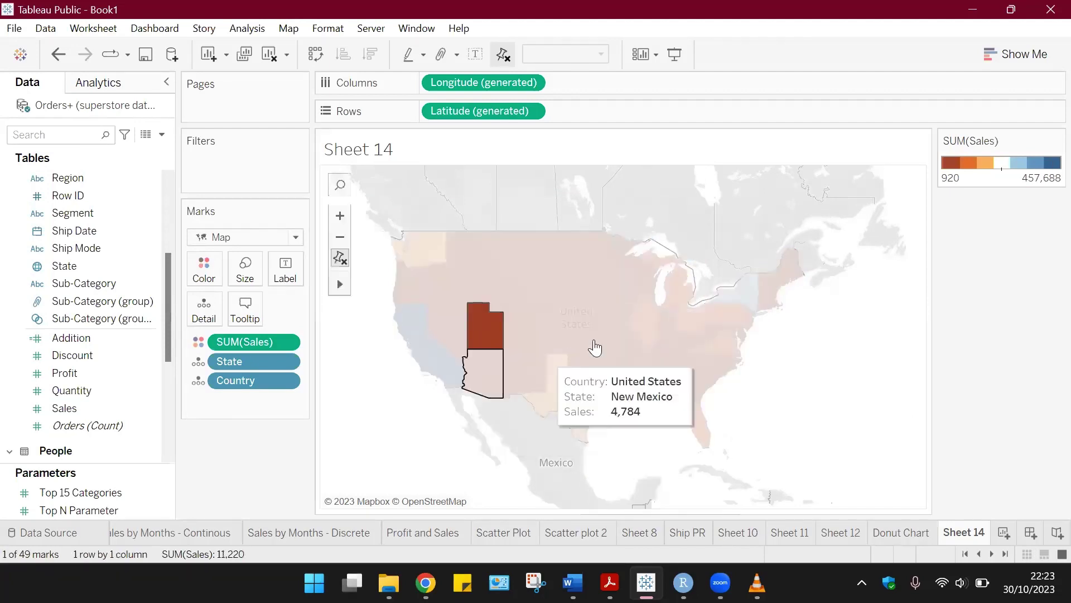
click(568, 306)
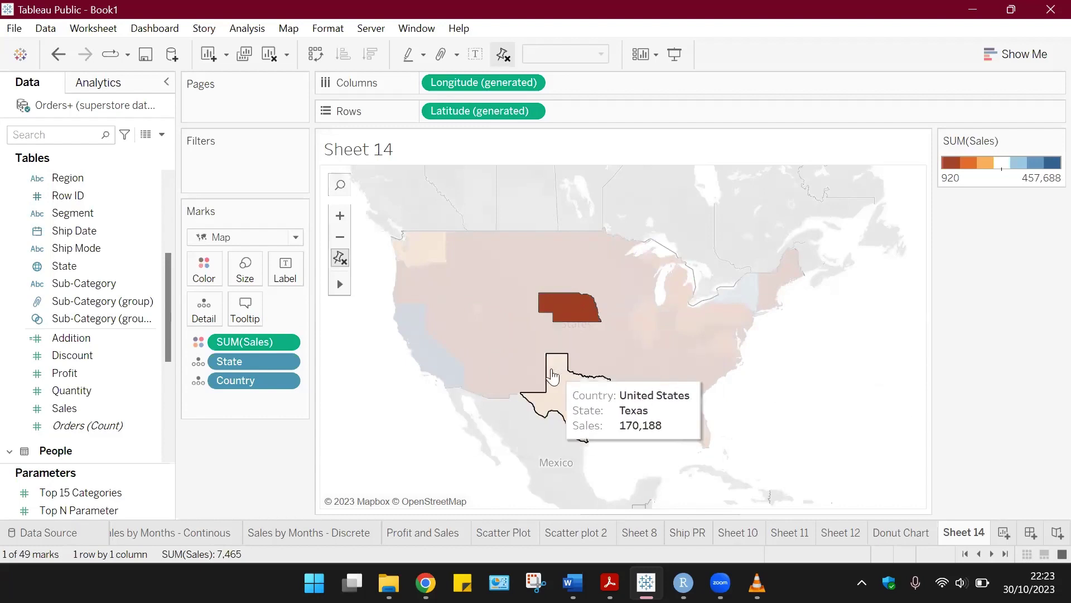
click(525, 373)
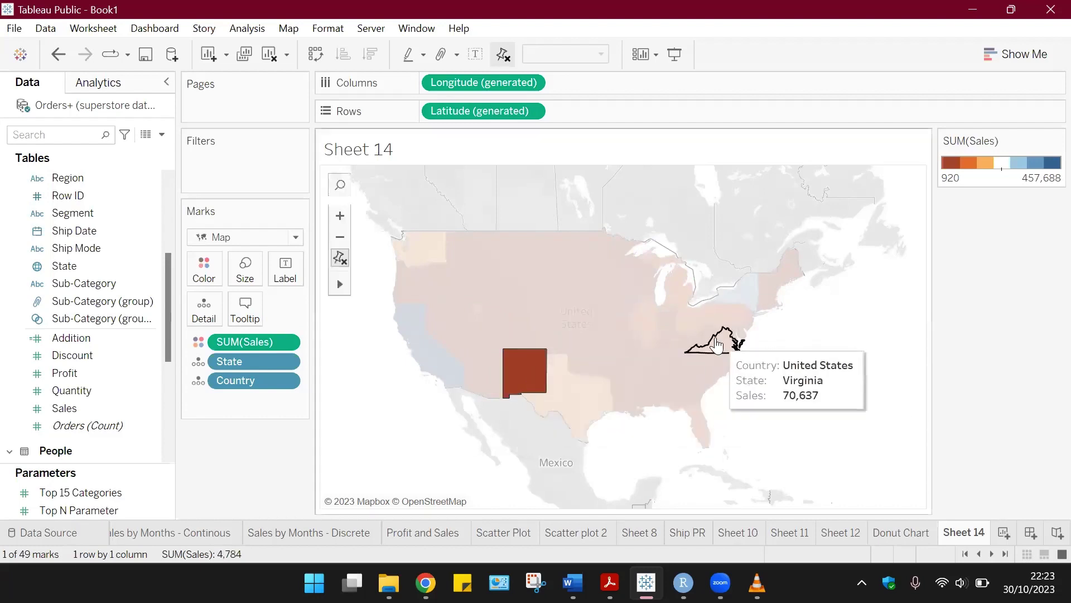
click(708, 341)
click(678, 387)
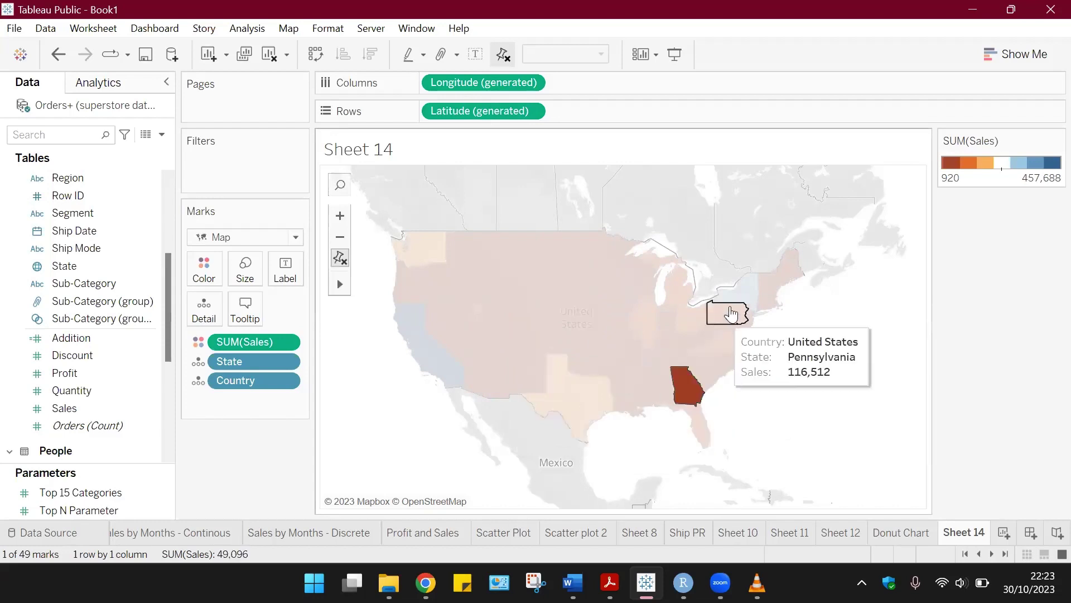
click(756, 396)
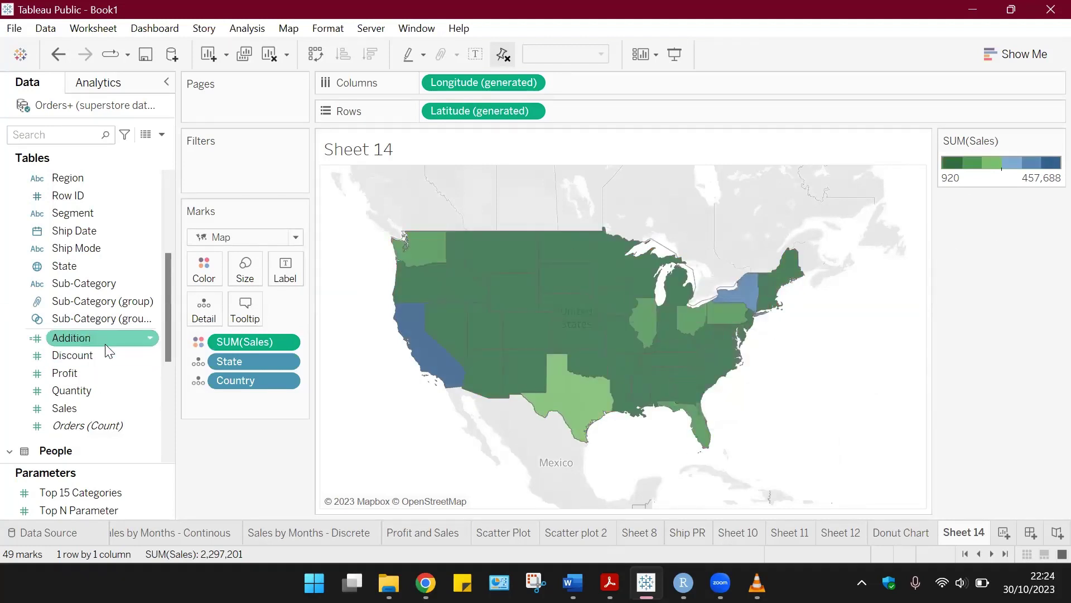
- Add Region as a filter with all regions selected and show its filter control beside the map
scroll(64, 279, up, 1)
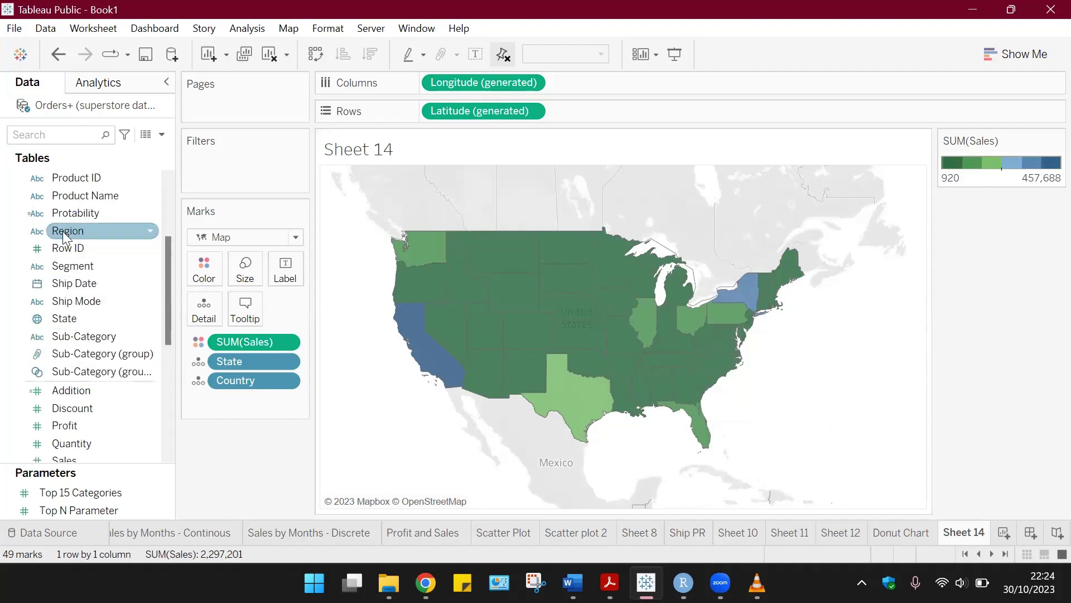
drag(65, 237, 214, 173)
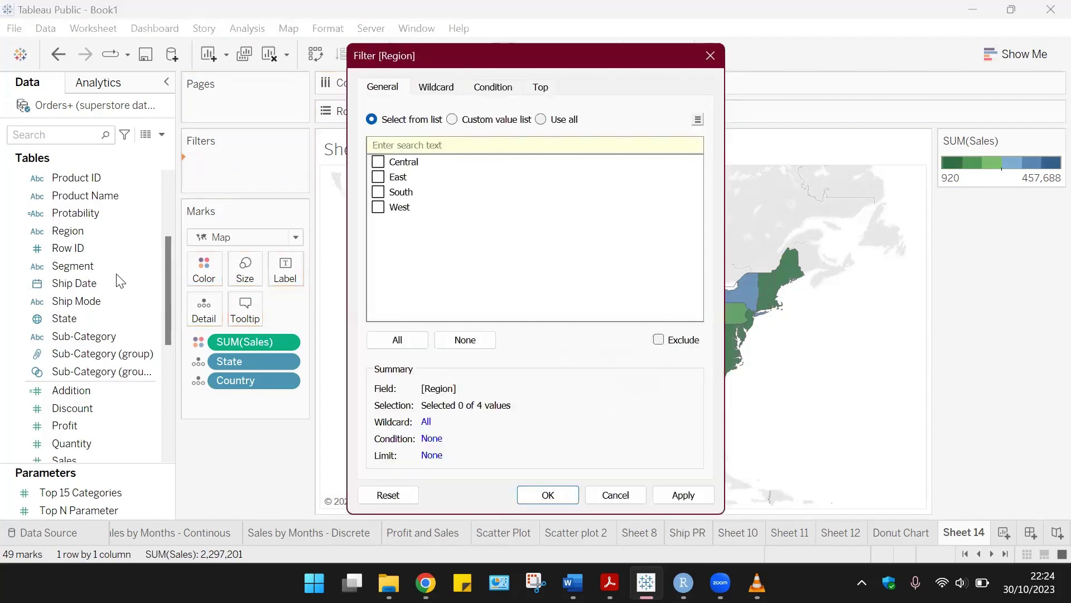
click(397, 339)
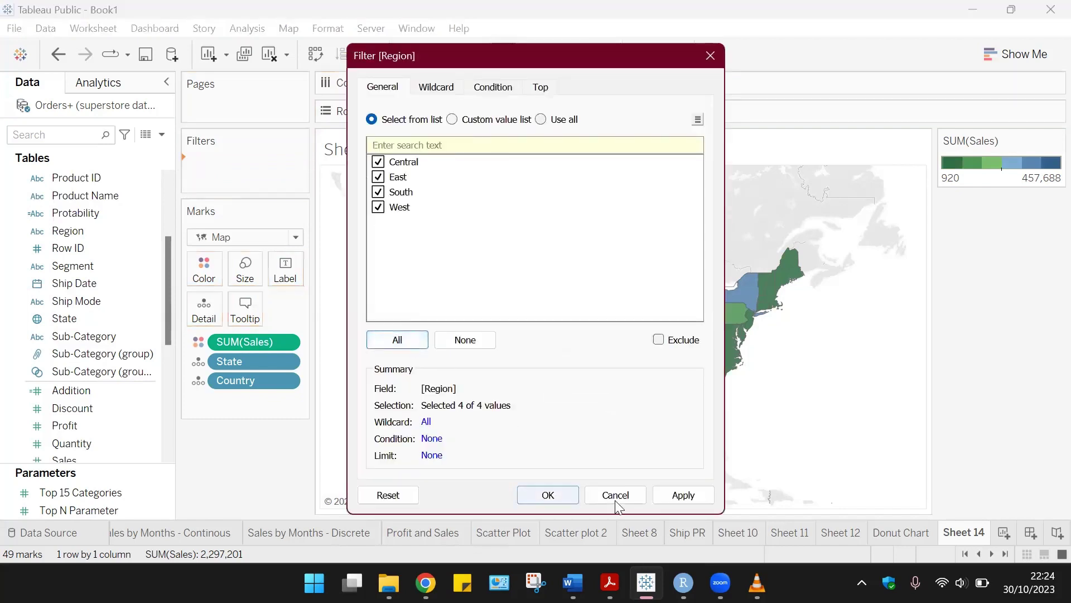
click(679, 495)
click(549, 495)
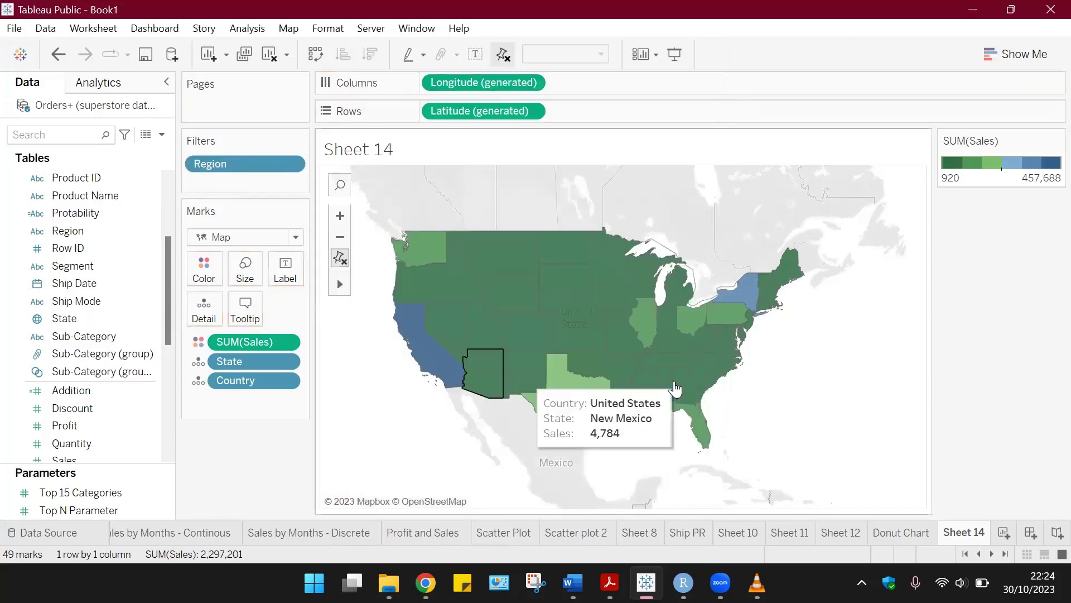
click(295, 163)
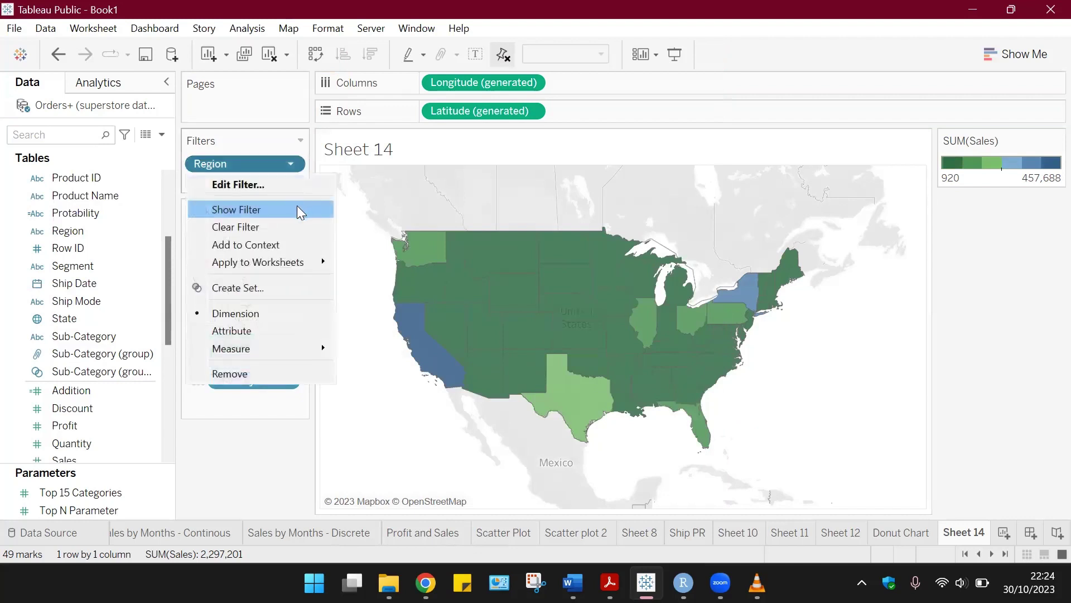
click(533, 258)
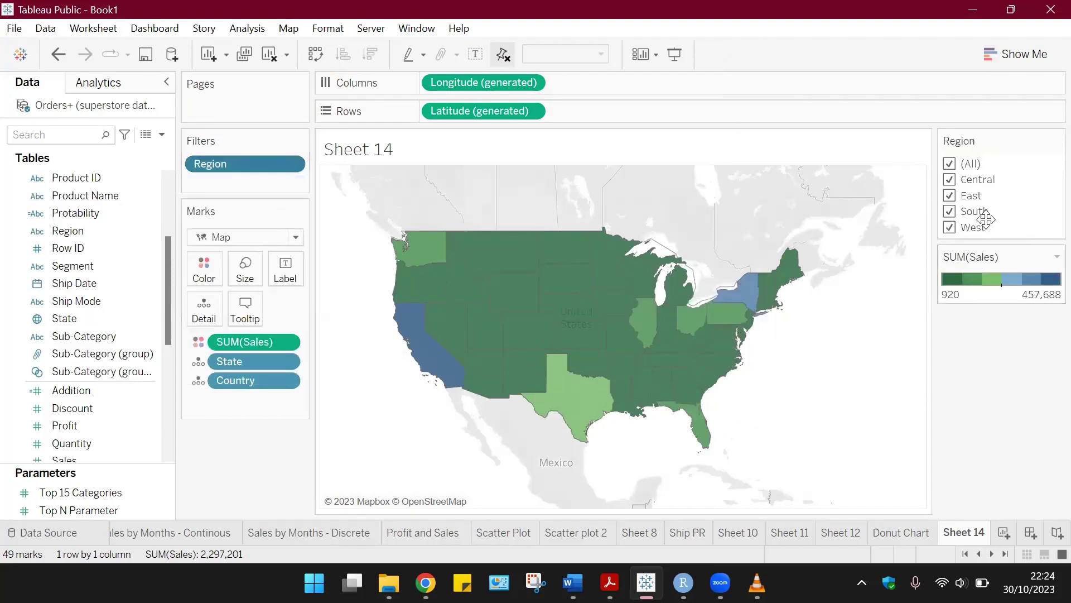
- Exclude the Central and South regions with the Region filter, switching West off and on again in between
click(949, 179)
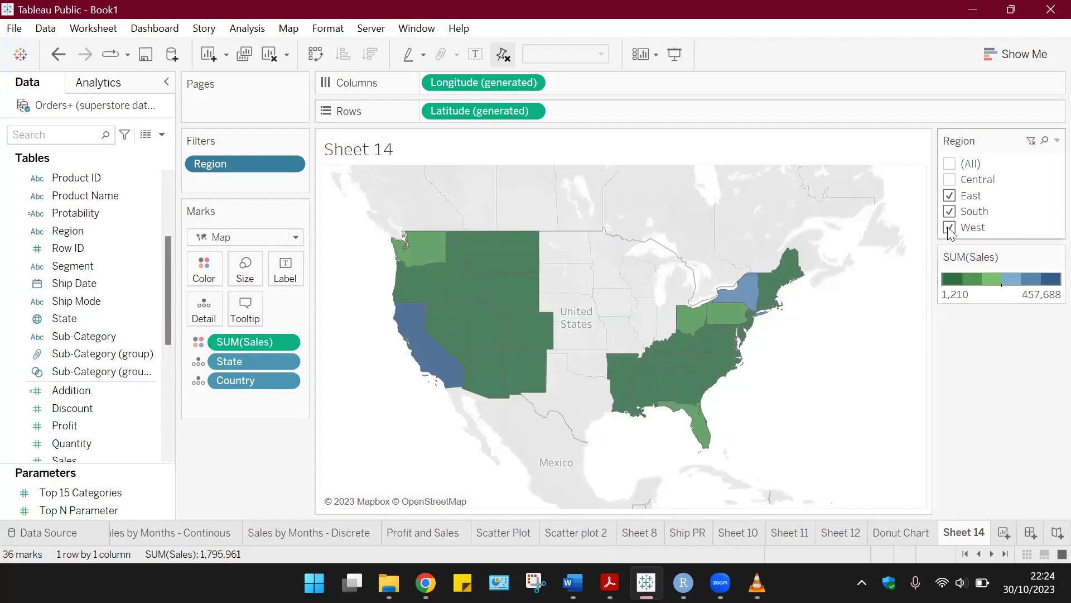
click(949, 228)
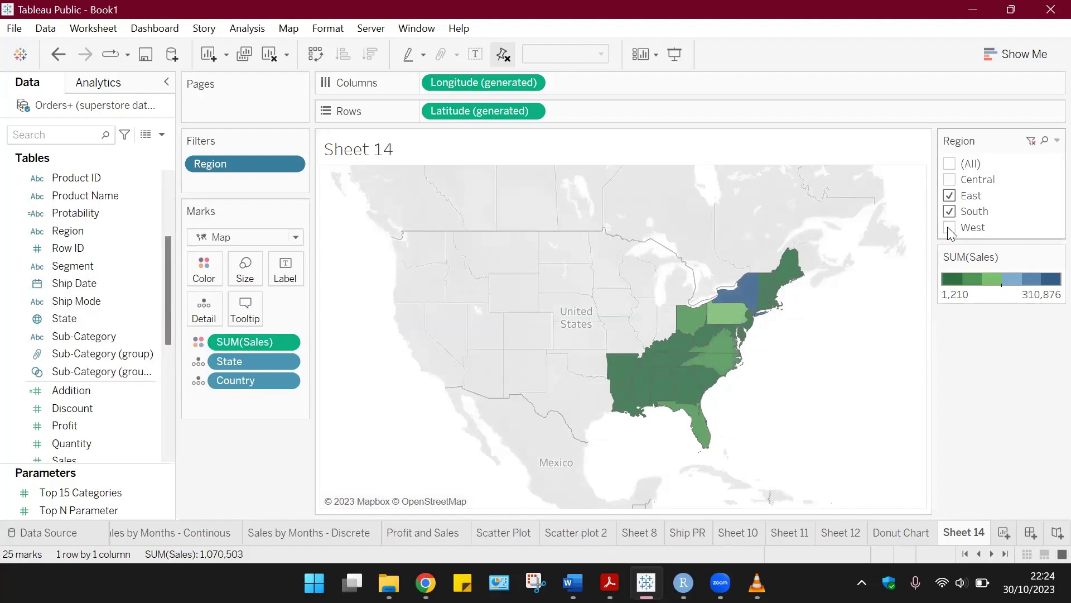
click(949, 228)
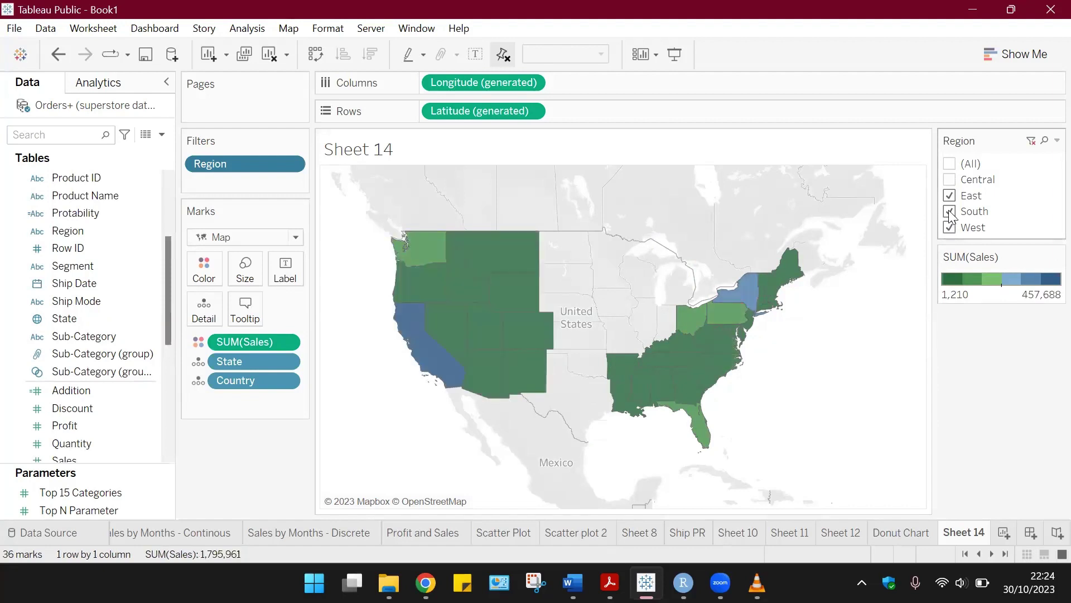
click(949, 211)
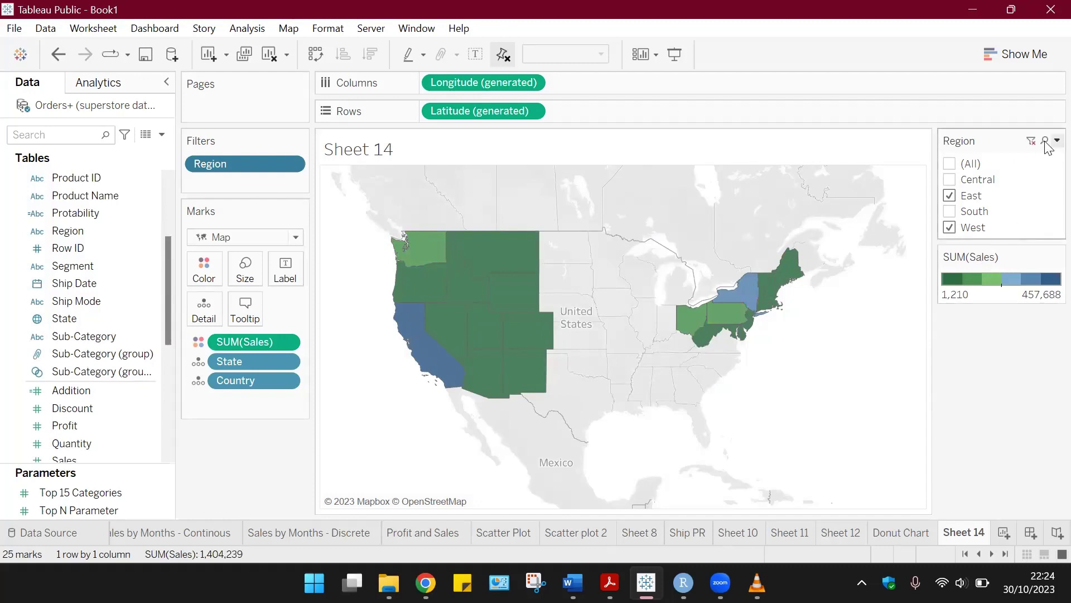
- Switch the Region filter to Multiple Values (dropdown) and include the South and Central regions again
click(1057, 140)
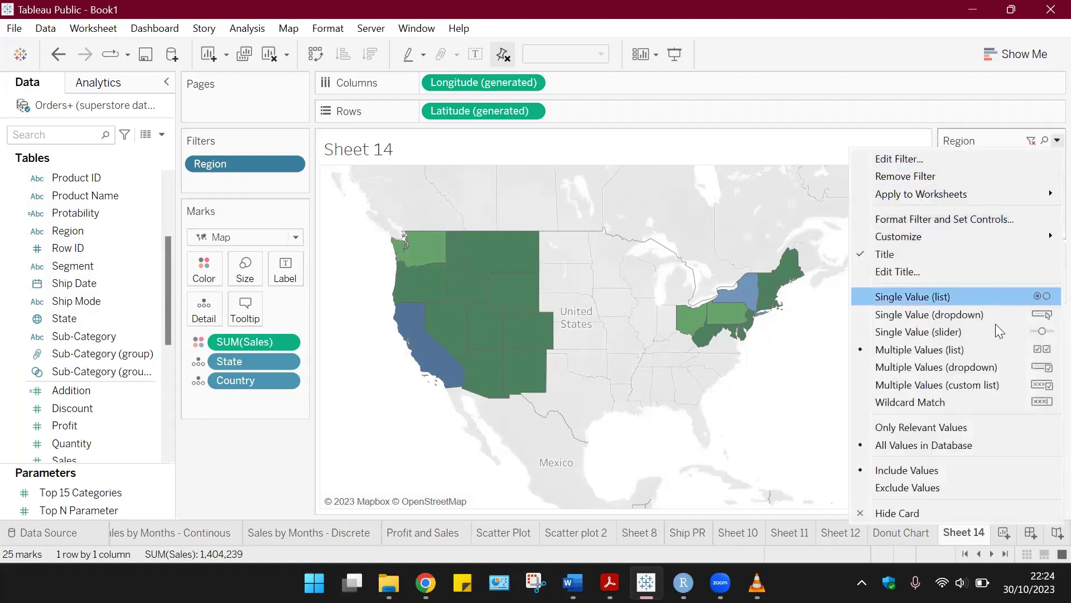
click(991, 368)
click(1042, 172)
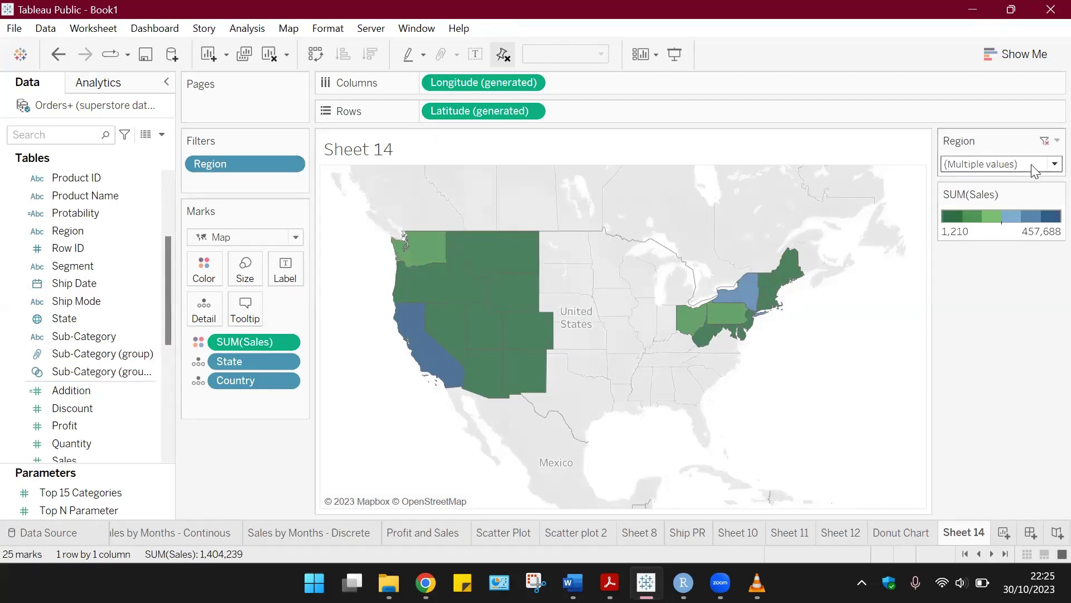
click(1055, 164)
click(953, 228)
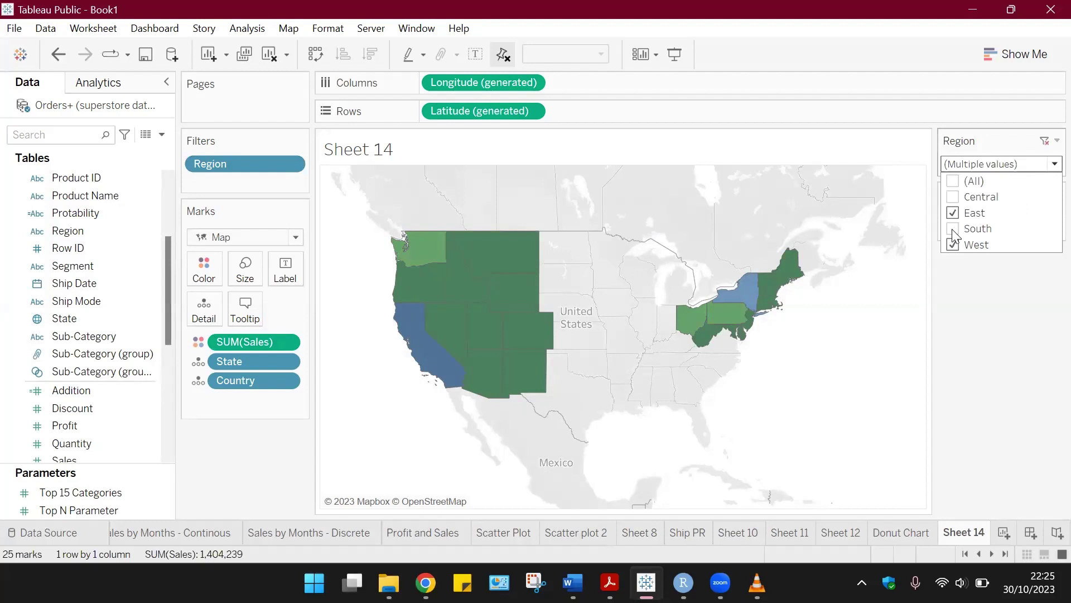
click(953, 196)
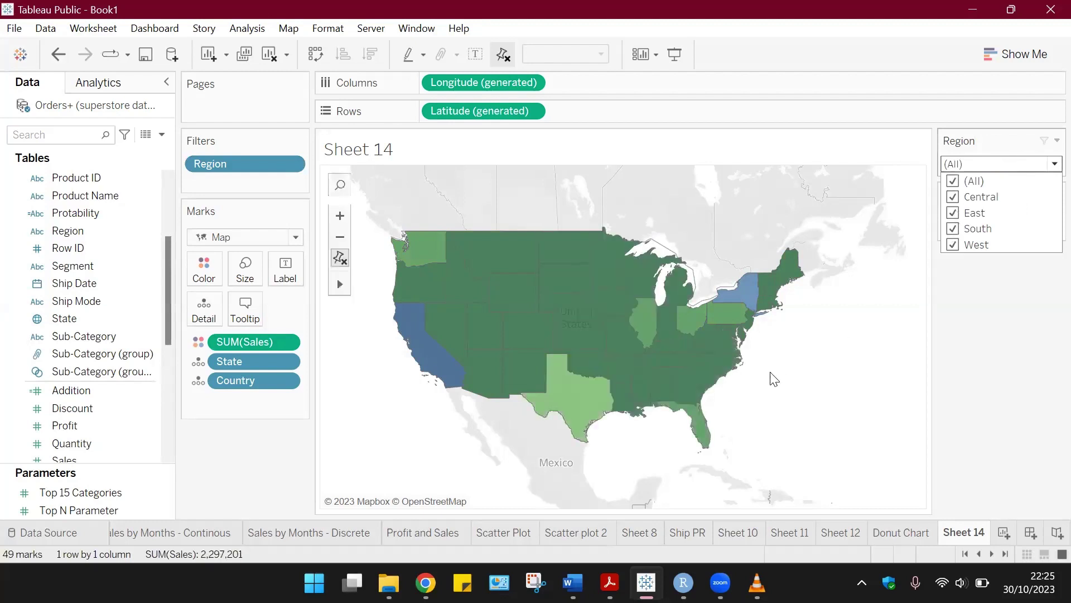
click(1048, 139)
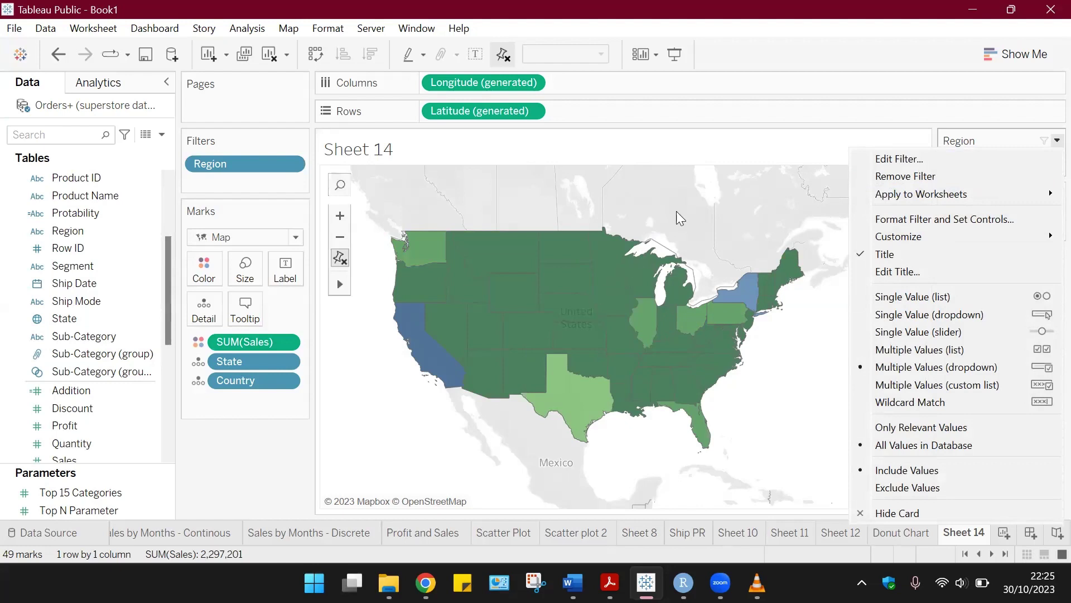
click(733, 294)
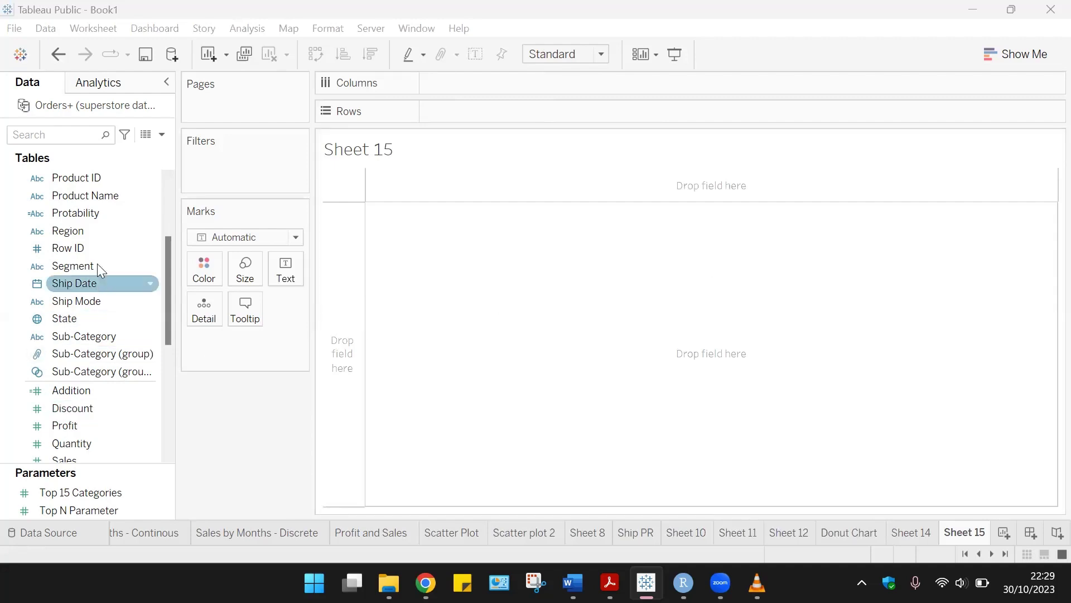
scroll(74, 319, up, 3)
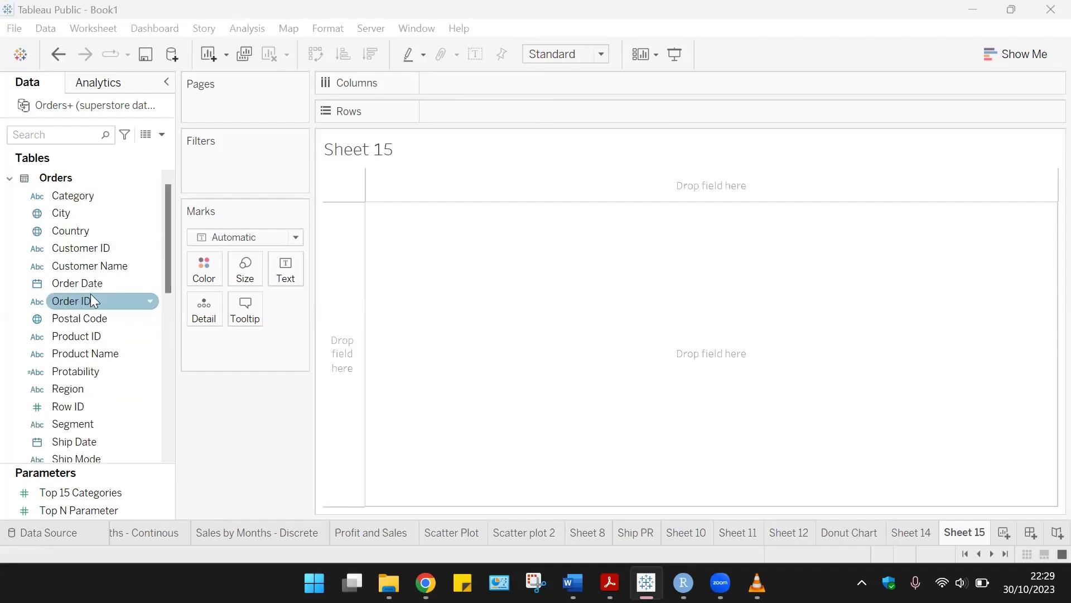
drag(84, 198, 484, 84)
right_click(469, 84)
click(442, 377)
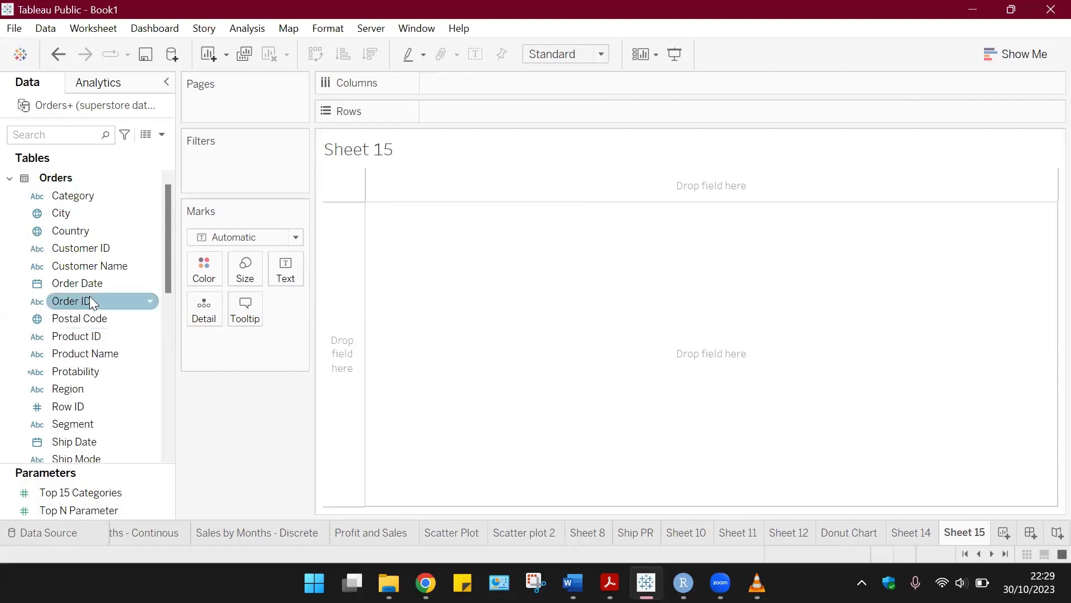
- Plot Sales in rows against Order Date in columns and set the date to discrete months
drag(91, 283, 217, 318)
scroll(113, 365, down, 4)
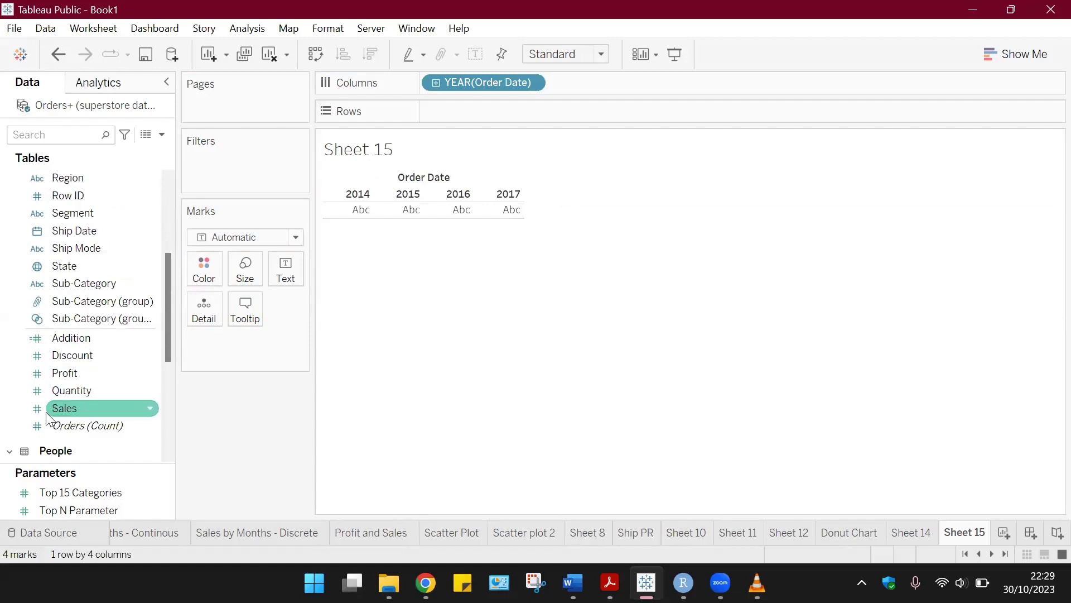
drag(73, 406, 460, 114)
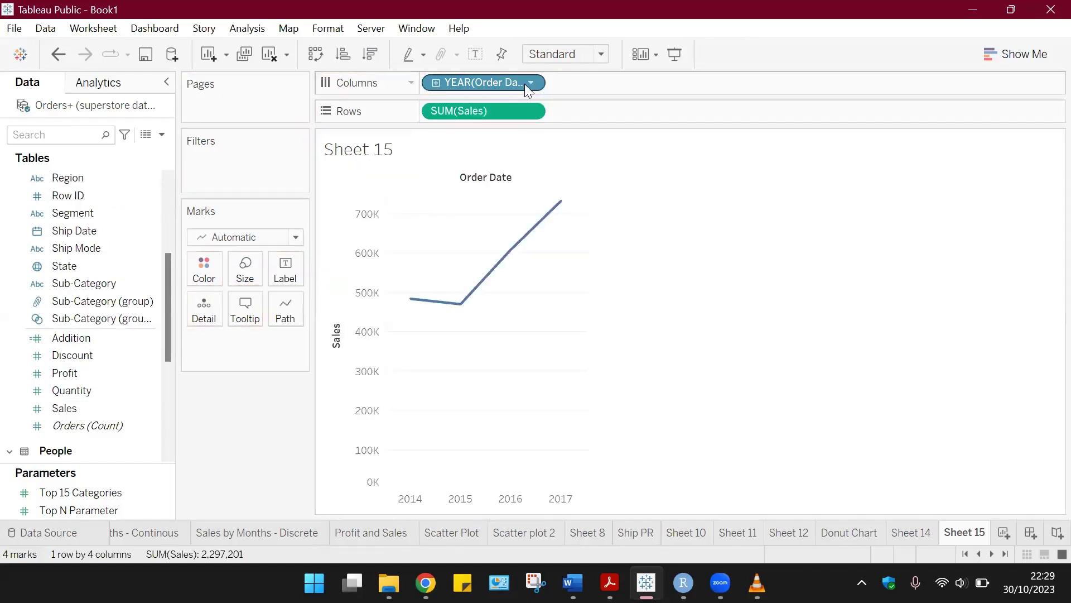
right_click(438, 82)
click(495, 278)
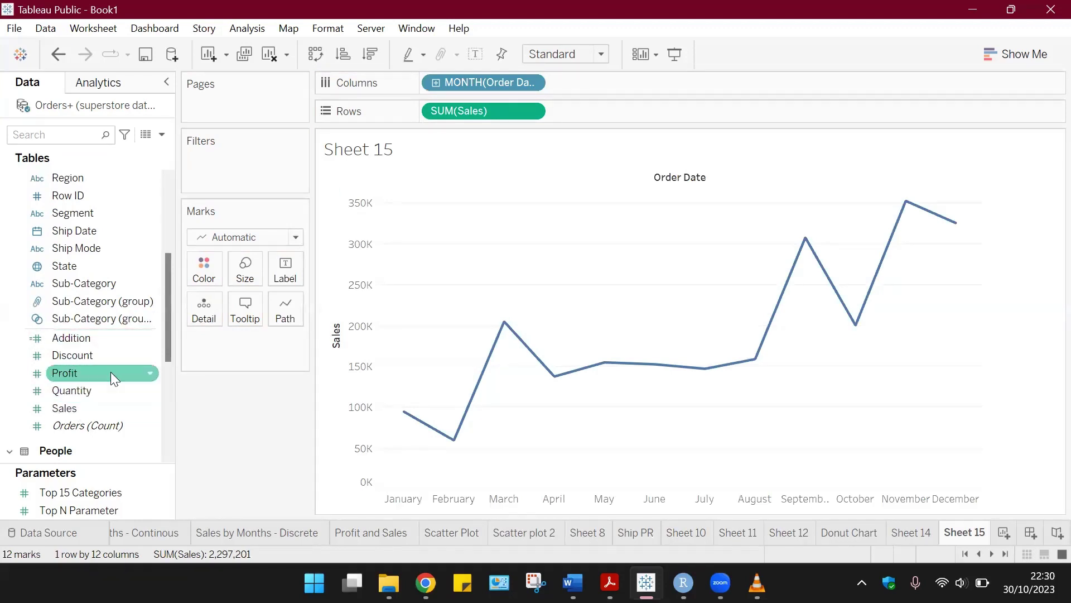
- Add Profit to the rows beside Sales and change the Profit marks to bars
drag(93, 372, 667, 112)
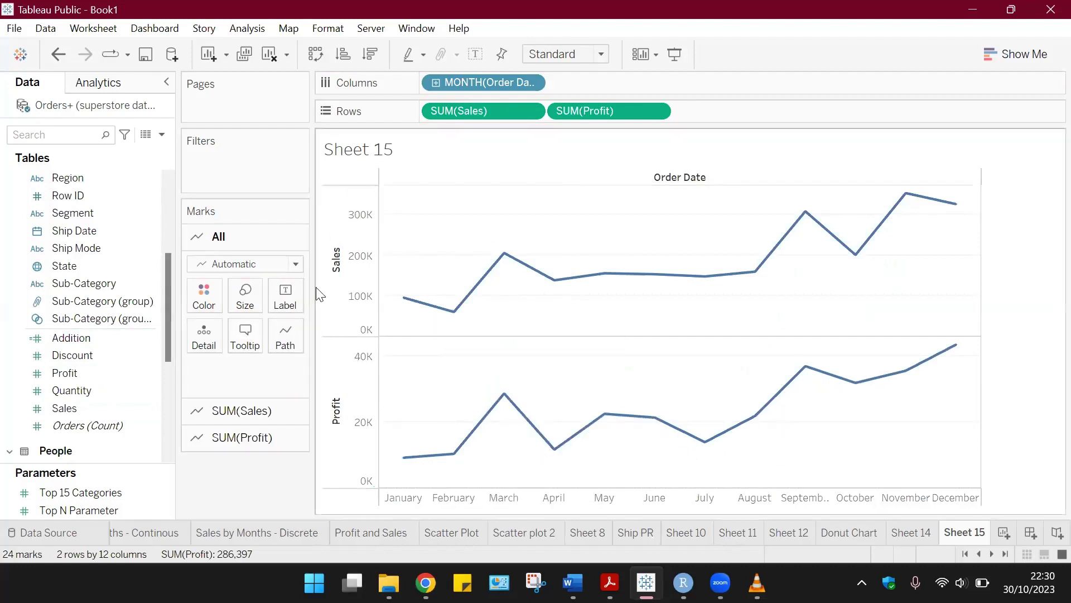
click(254, 413)
click(252, 439)
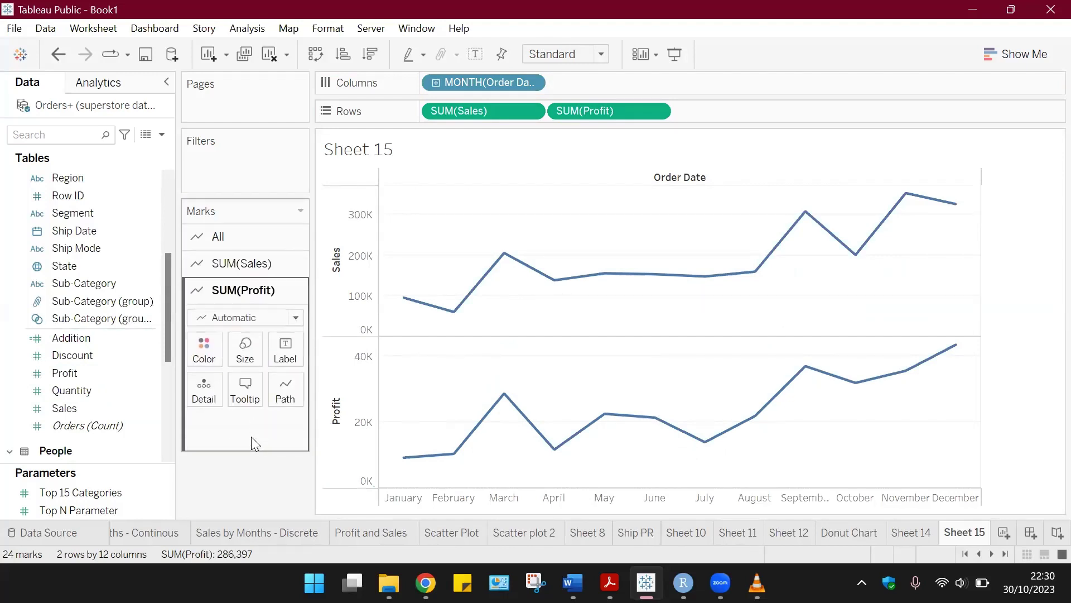
click(296, 318)
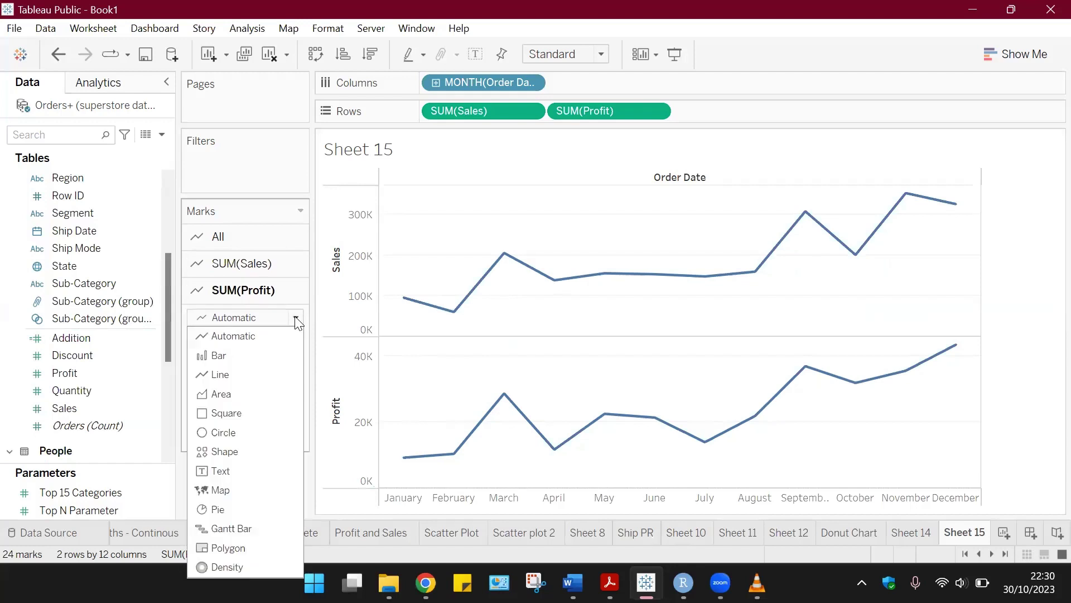
click(251, 357)
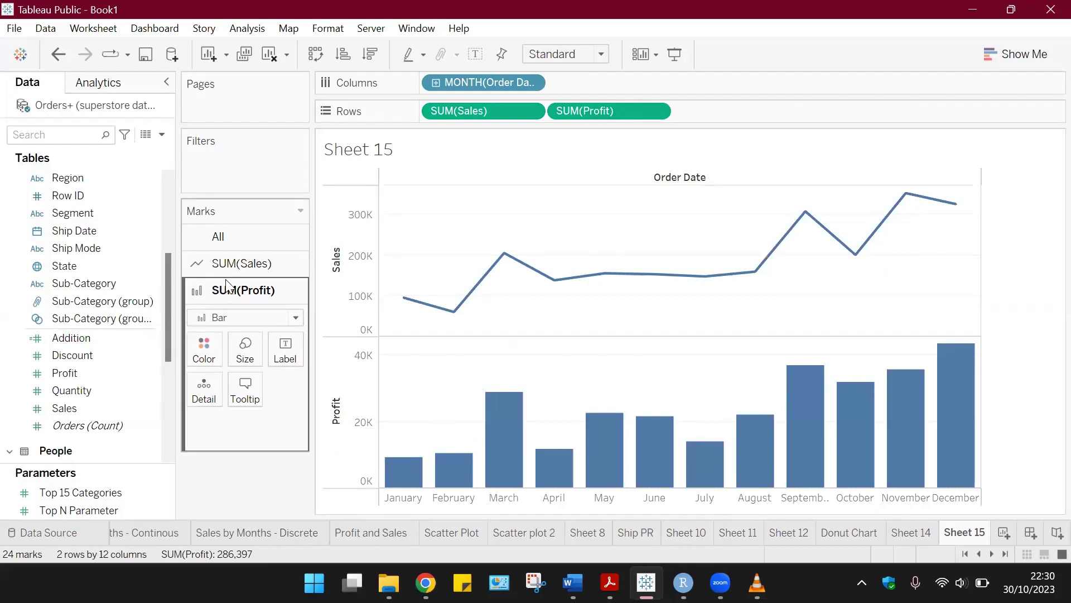
- Color the Profit bars teal
click(234, 263)
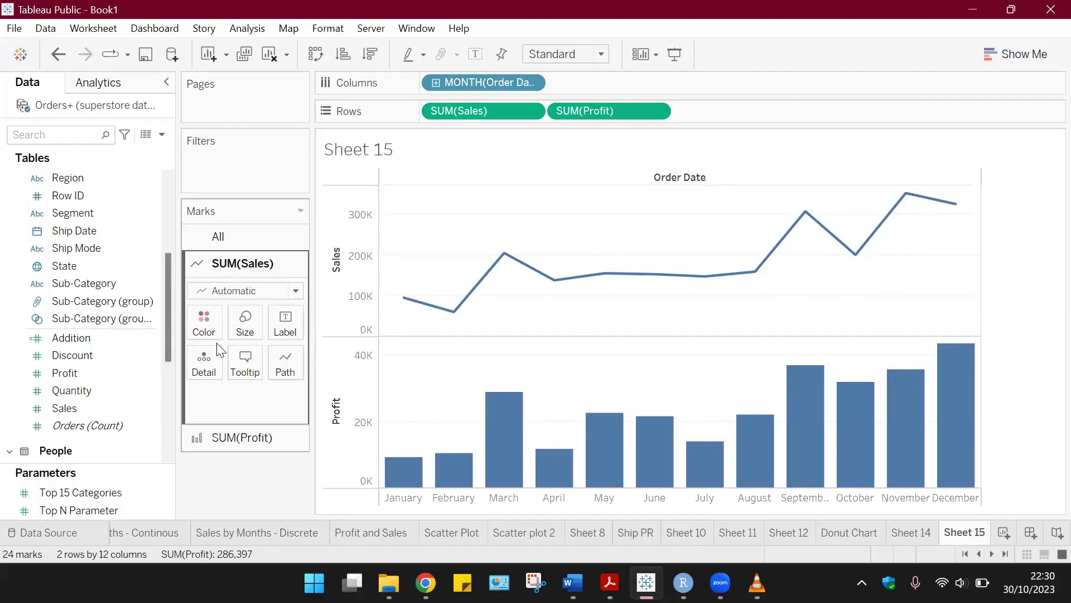
click(234, 437)
click(210, 350)
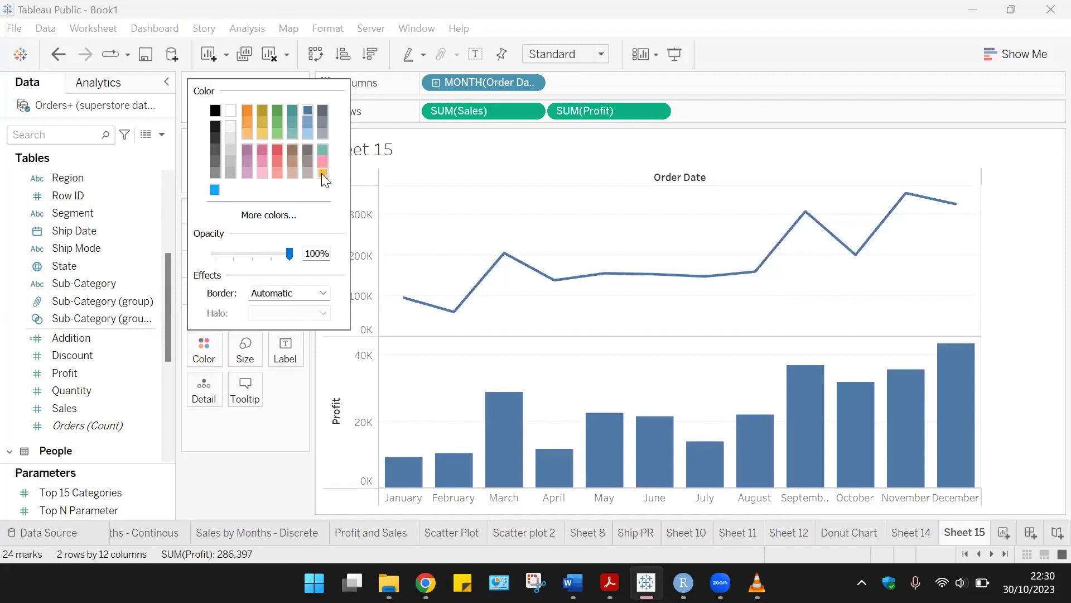
click(316, 149)
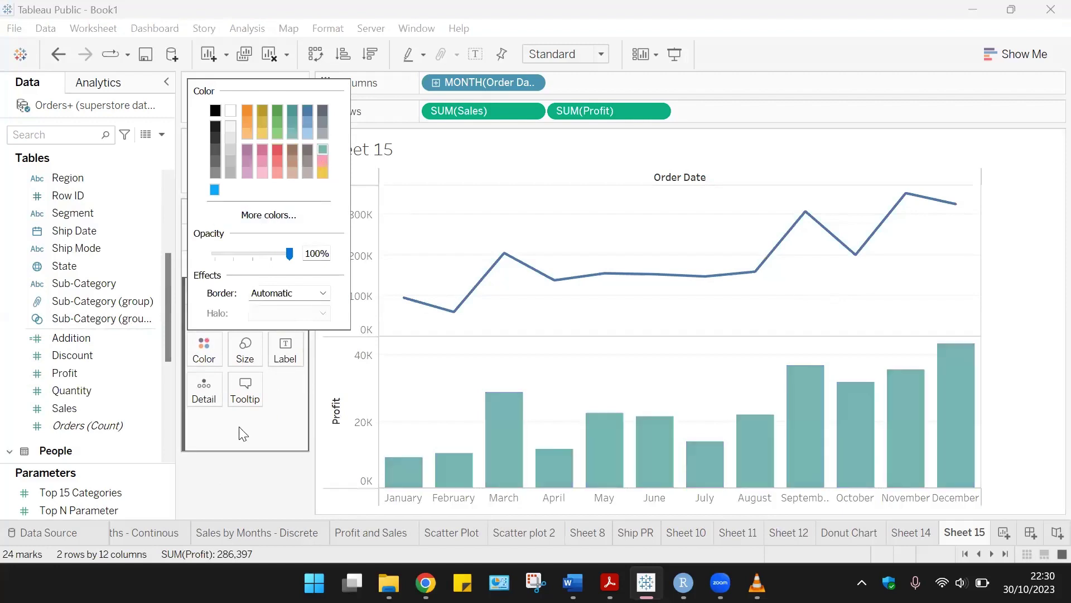
click(231, 489)
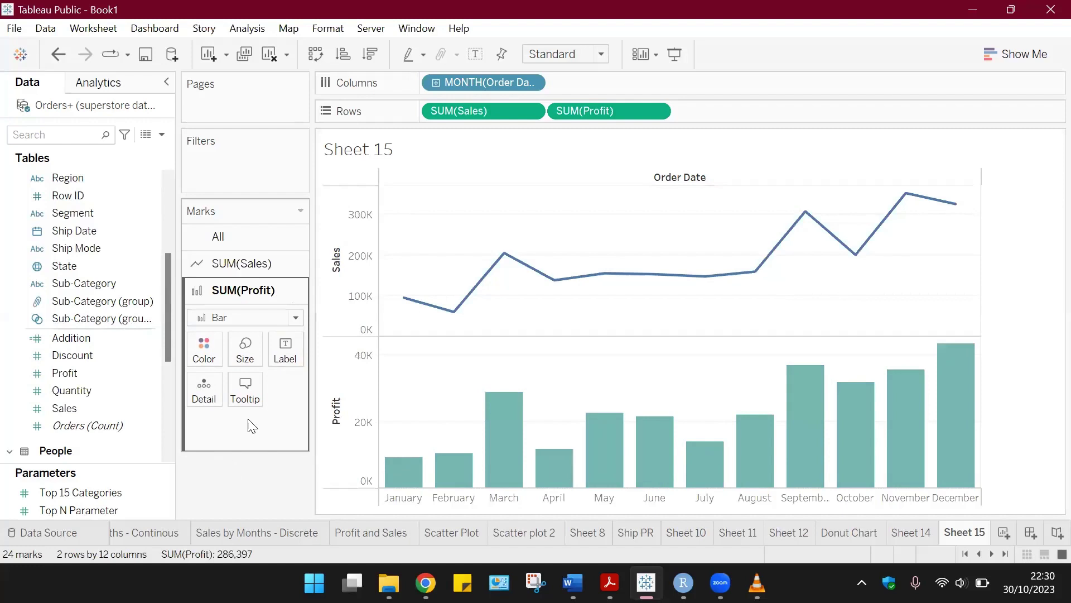
- Color the Sales line light orange and make it slightly thicker
click(242, 263)
click(204, 322)
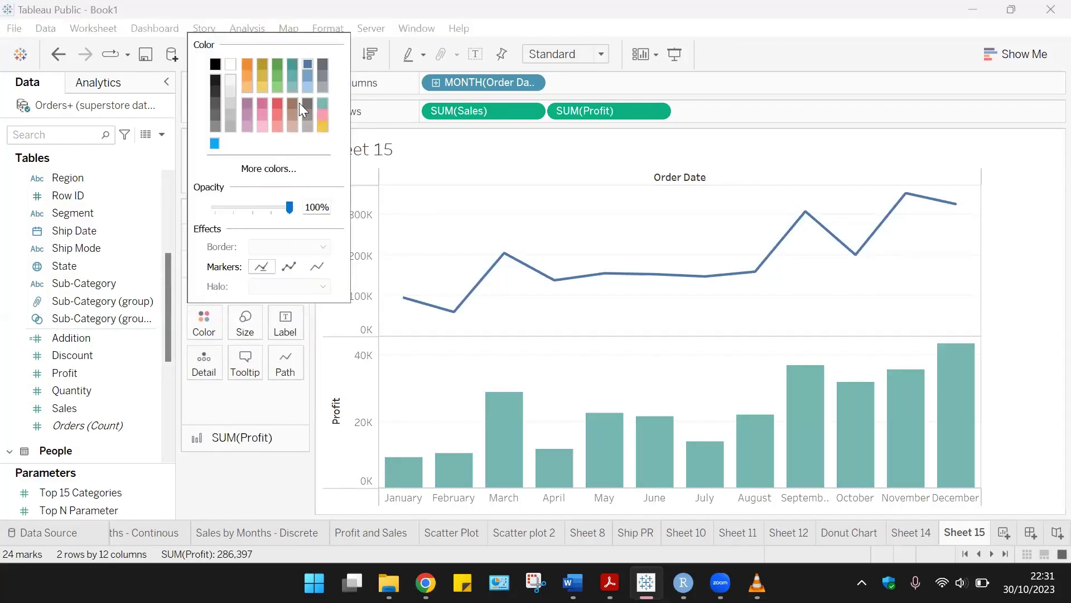
click(249, 76)
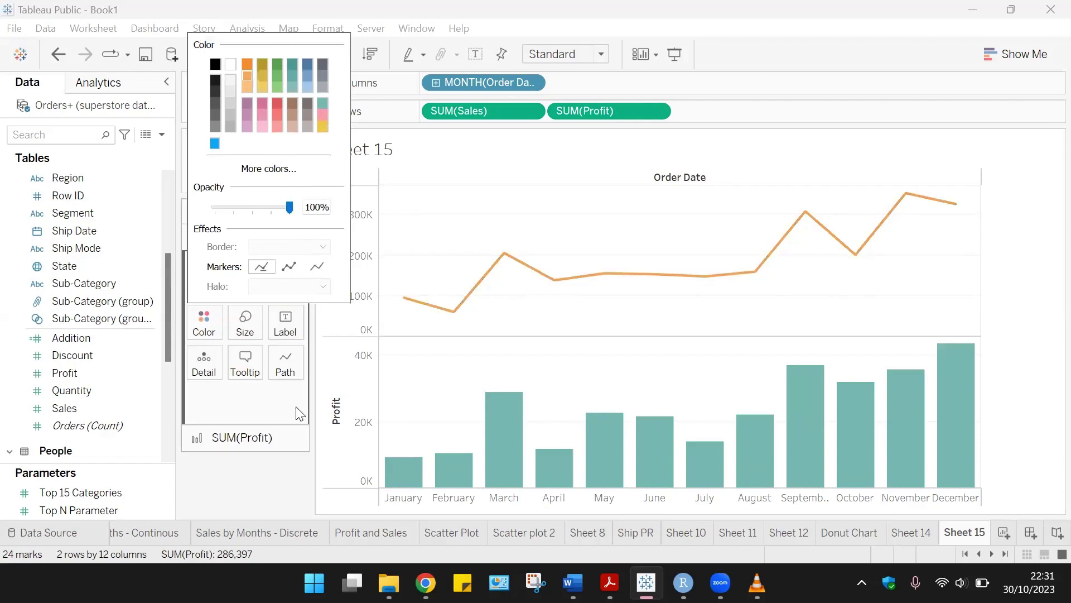
click(256, 447)
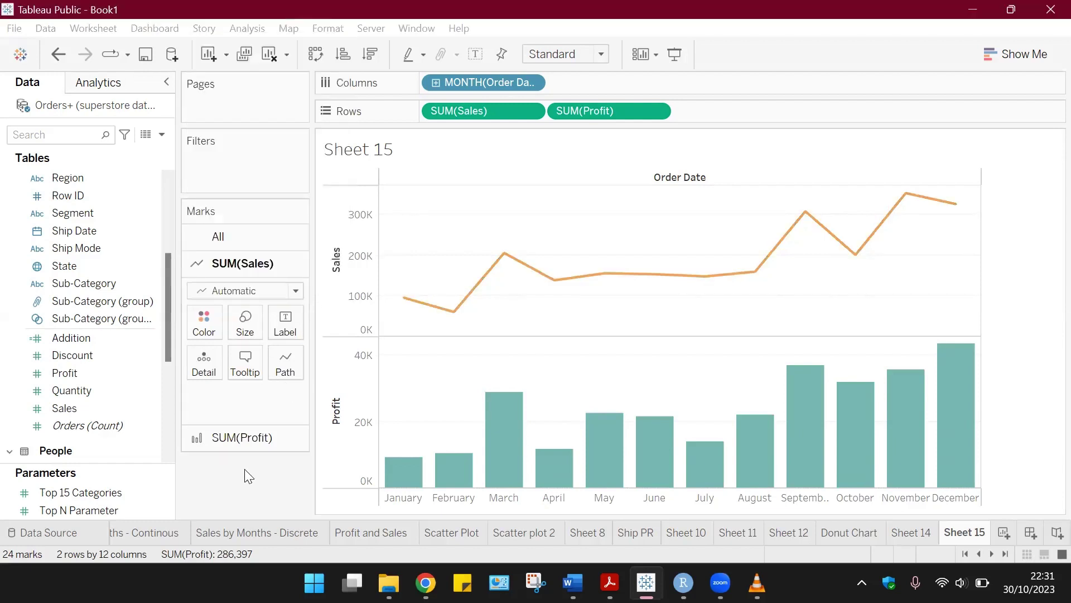
click(246, 329)
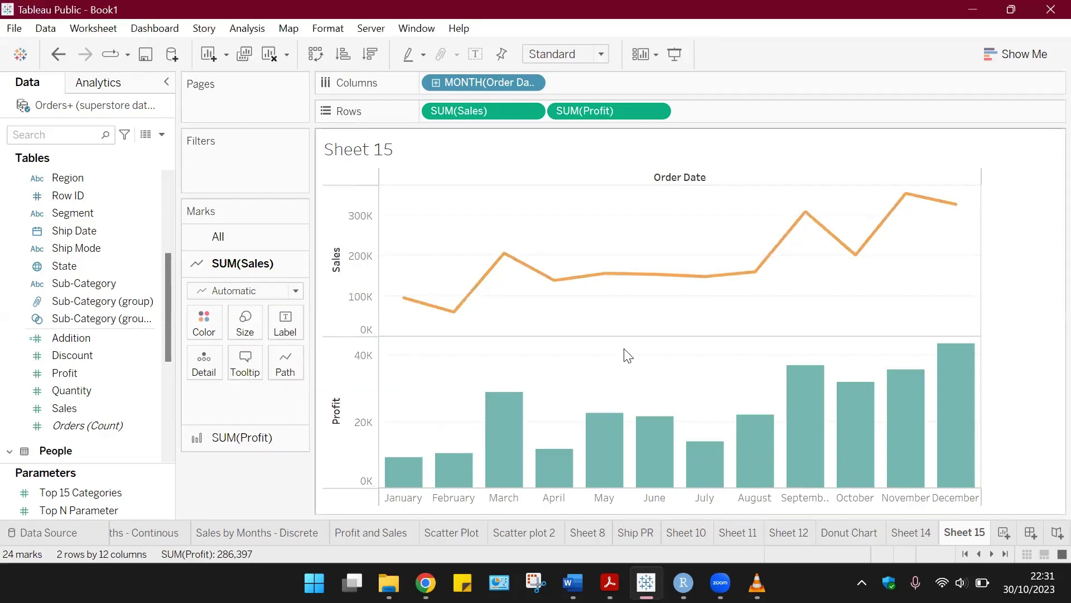
- Combine Profit and Sales into a dual-axis chart and synchronize the two axes
click(342, 407)
right_click(342, 407)
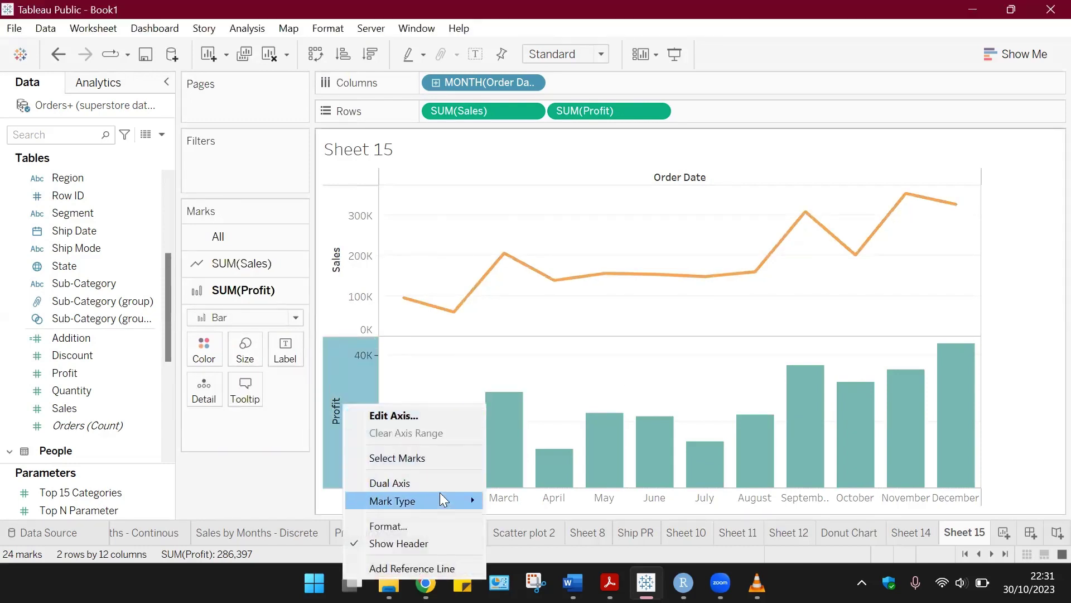
click(390, 480)
right_click(809, 322)
click(890, 419)
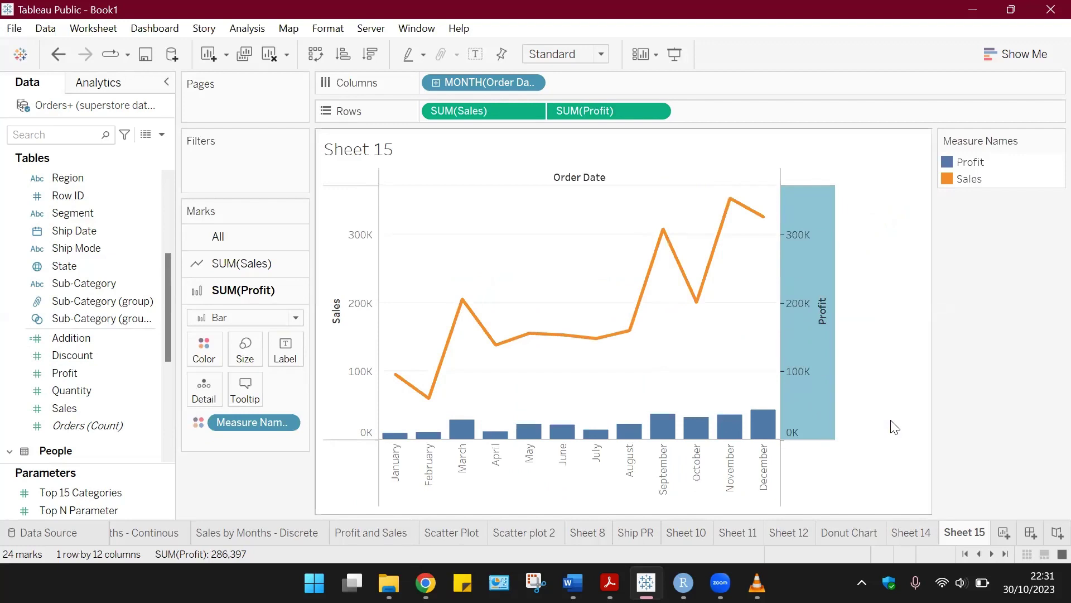
- Assign green to Profit in the Measure Names colors
click(204, 348)
click(262, 403)
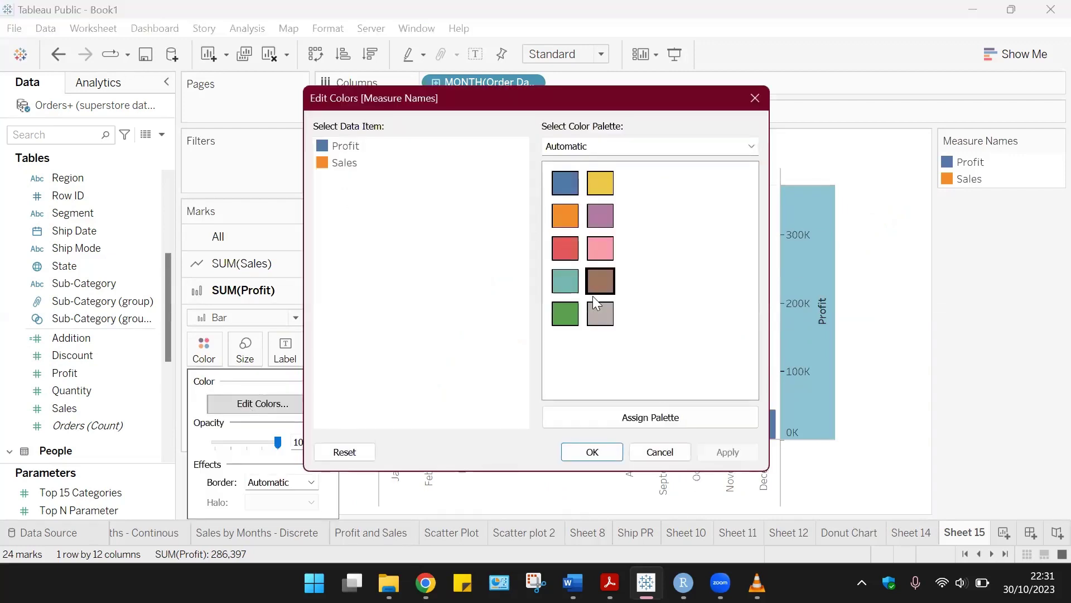
double_click(399, 148)
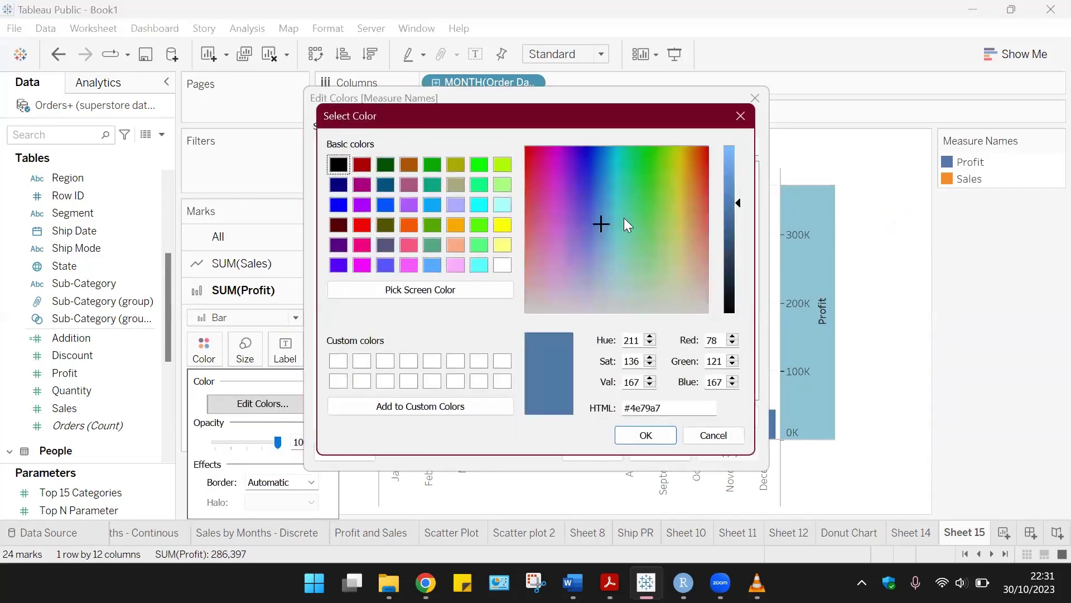
click(741, 116)
click(590, 450)
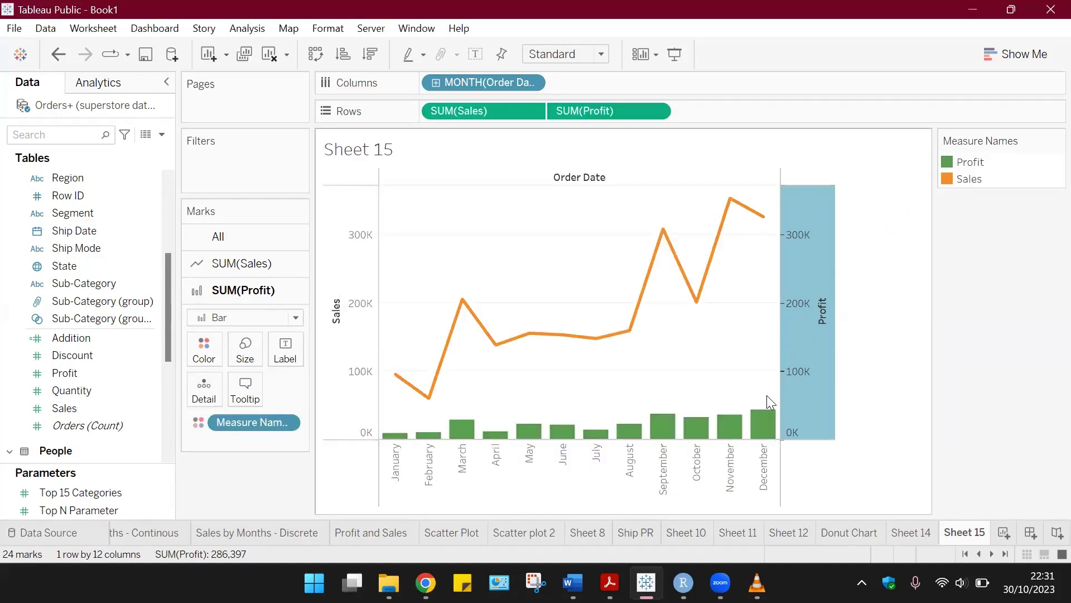
- Clear the Profit axis title and set its major tick marks to None
right_click(813, 345)
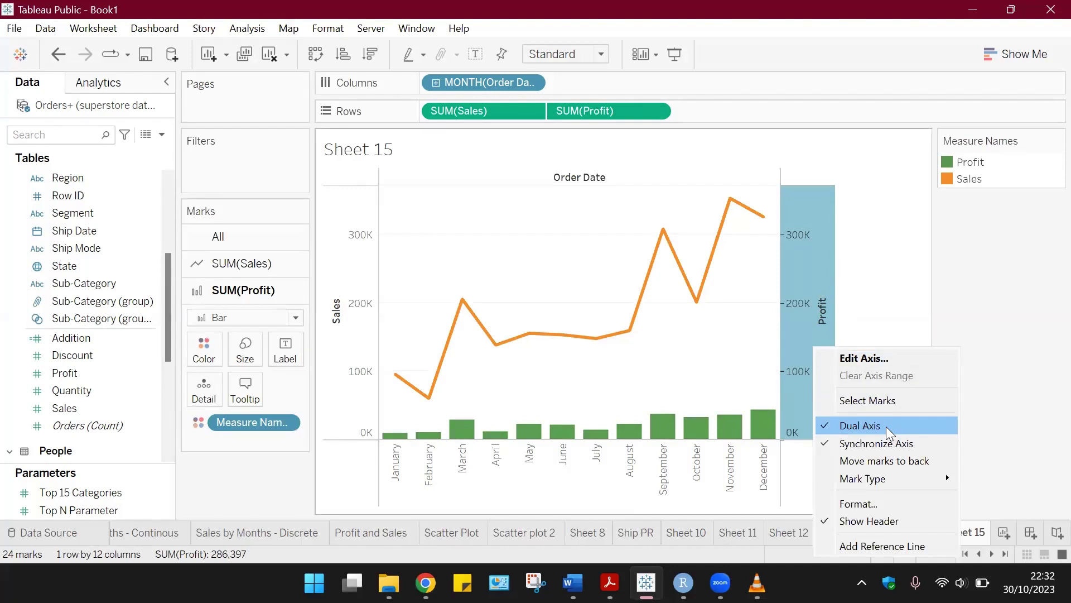
click(812, 370)
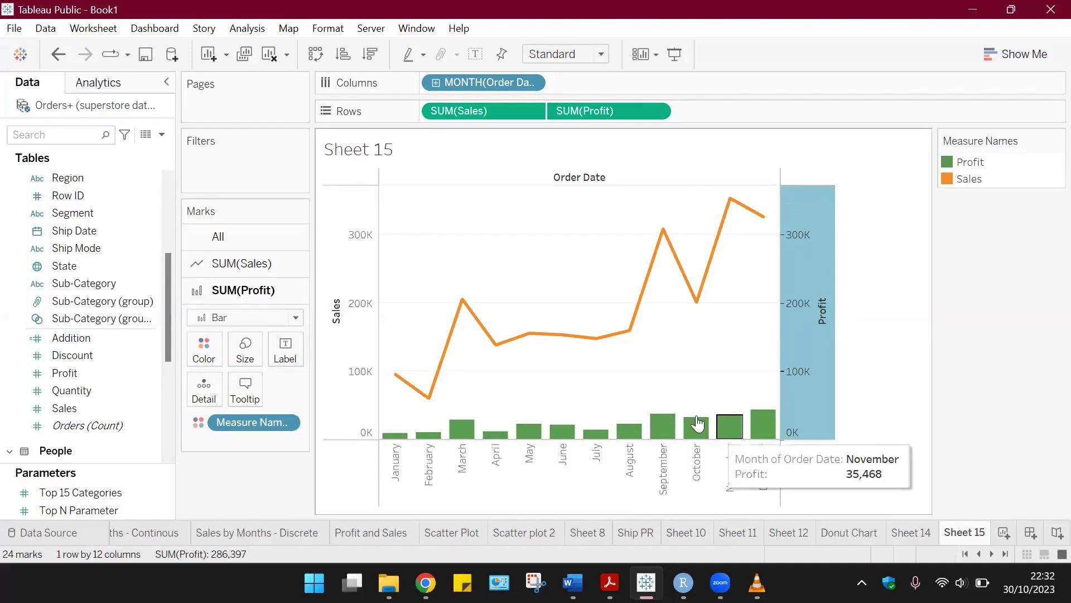
double_click(816, 335)
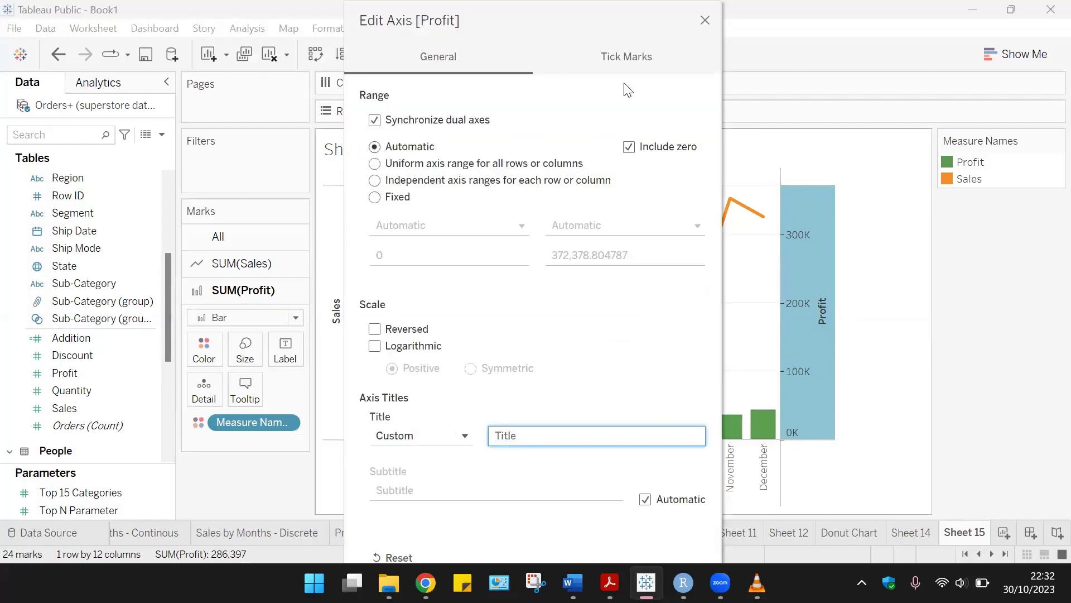
click(664, 70)
click(374, 154)
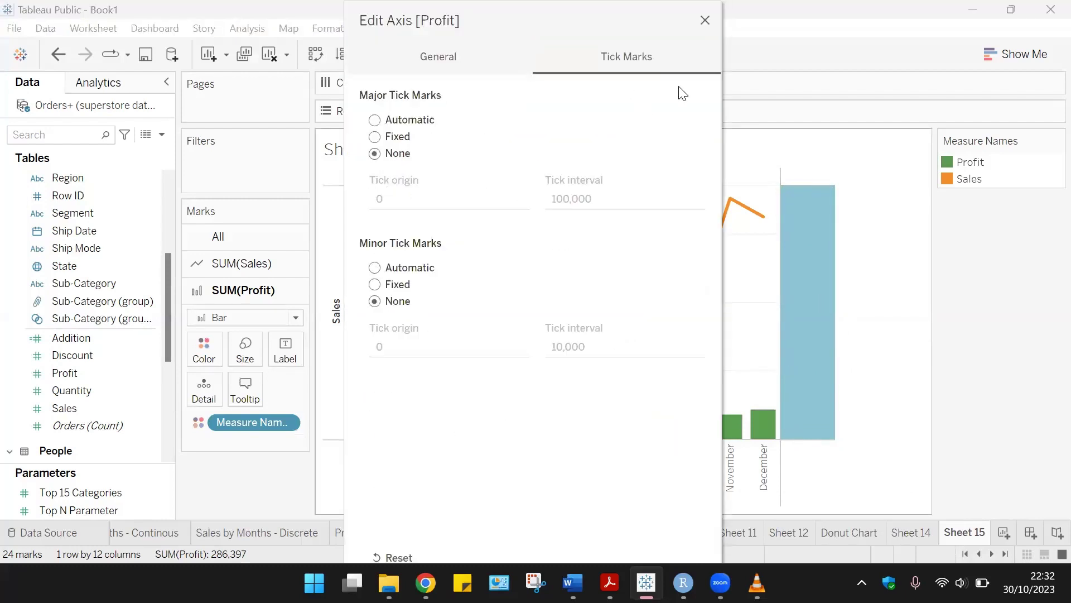
click(705, 20)
click(886, 308)
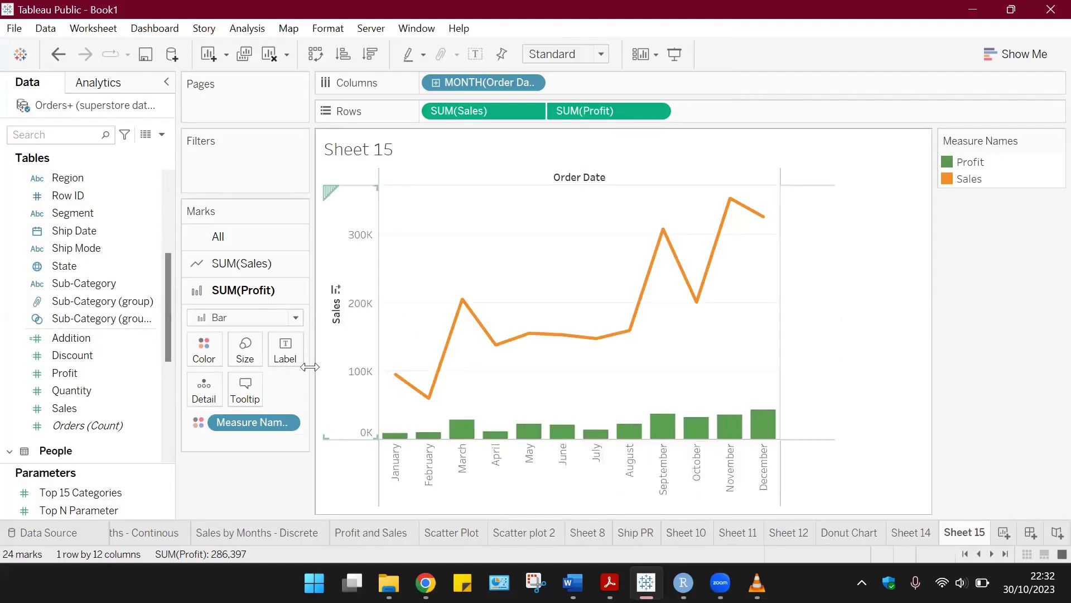
- Change the Sales axis title to "Sales And Profit"
click(336, 313)
right_click(336, 313)
click(491, 326)
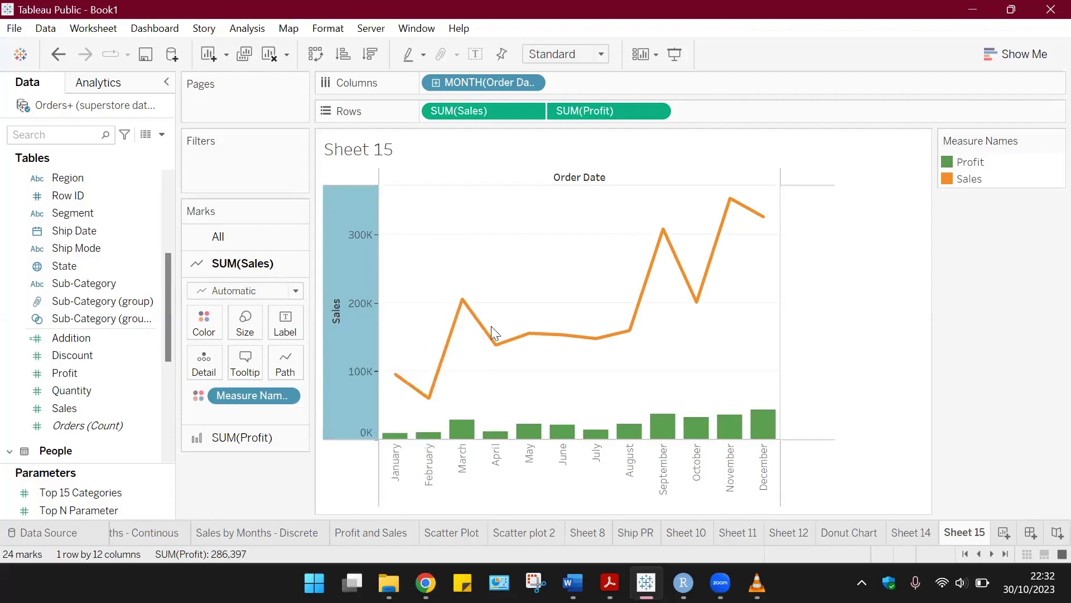
mouse_move(343, 313)
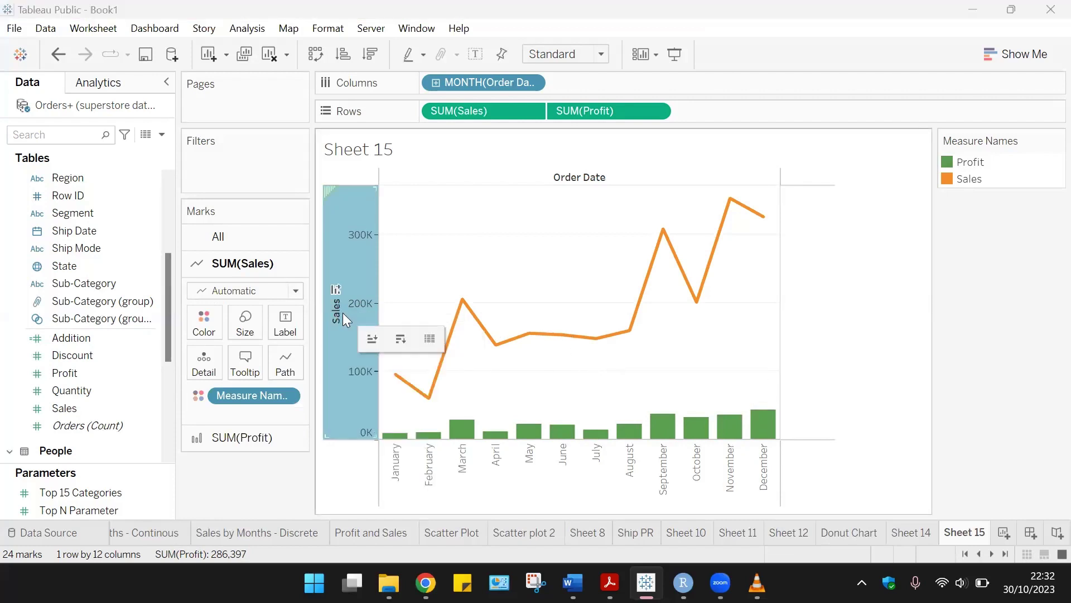
click(567, 407)
text(And Profit)
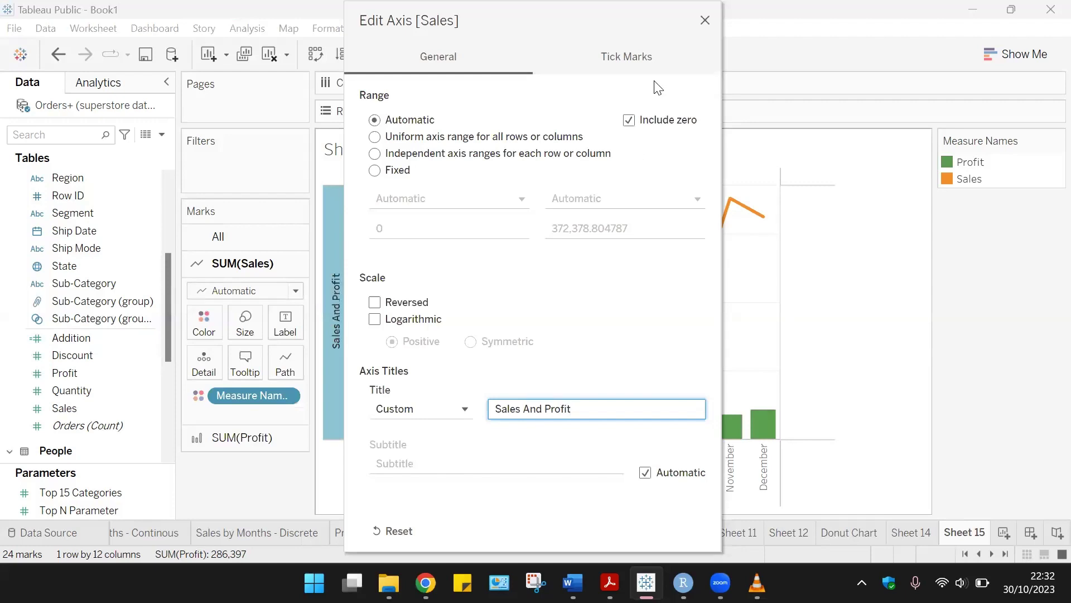
click(705, 20)
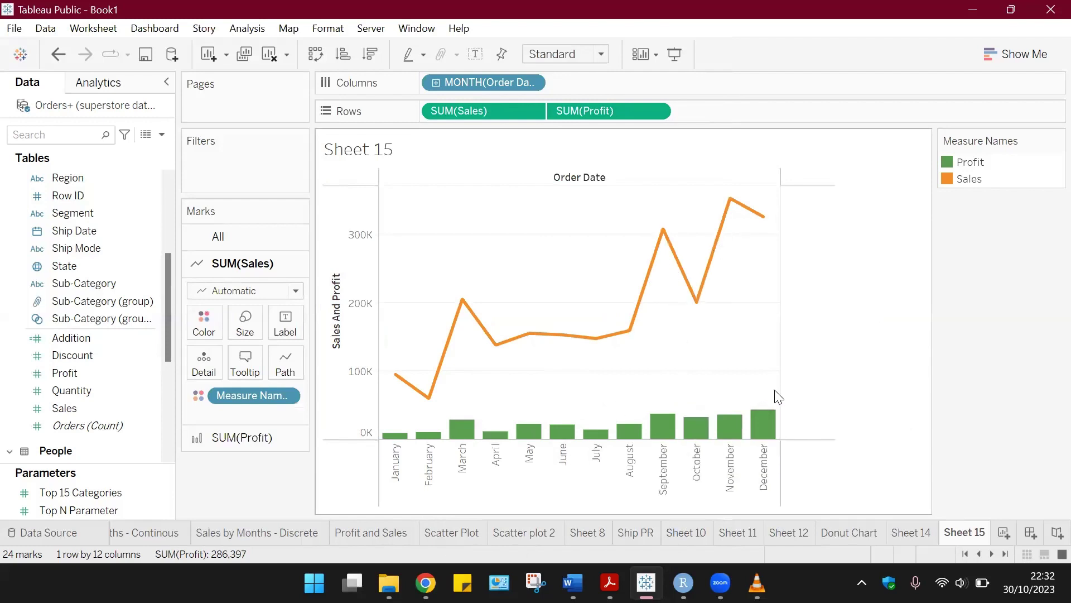
- Create a new blank worksheet after the dual-axis chart and bring the Orders dimensions into view
click(1004, 533)
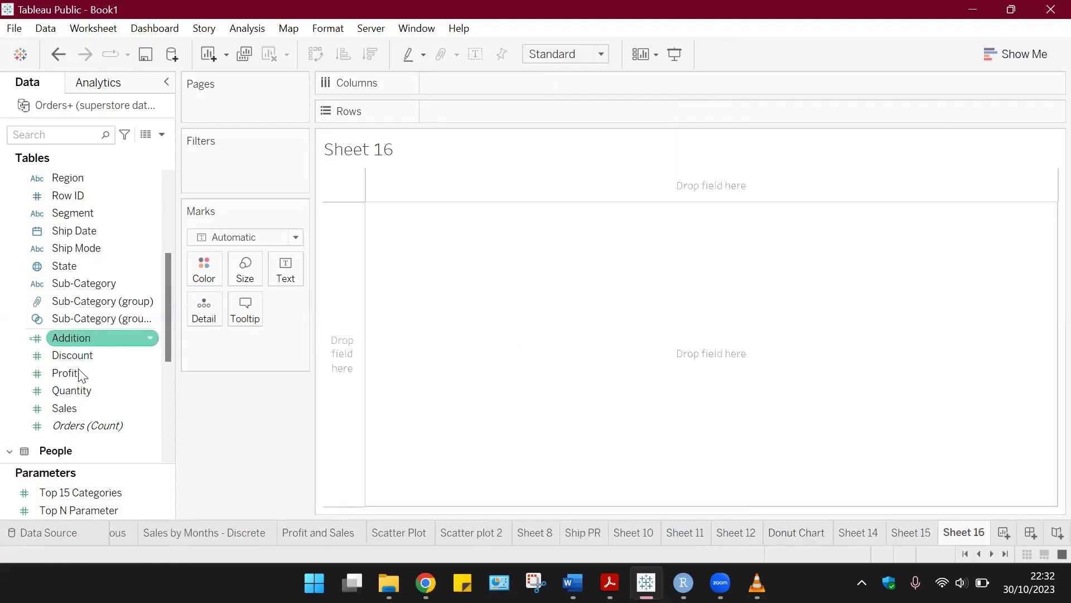
scroll(118, 301, up, 3)
scroll(118, 301, up, 1)
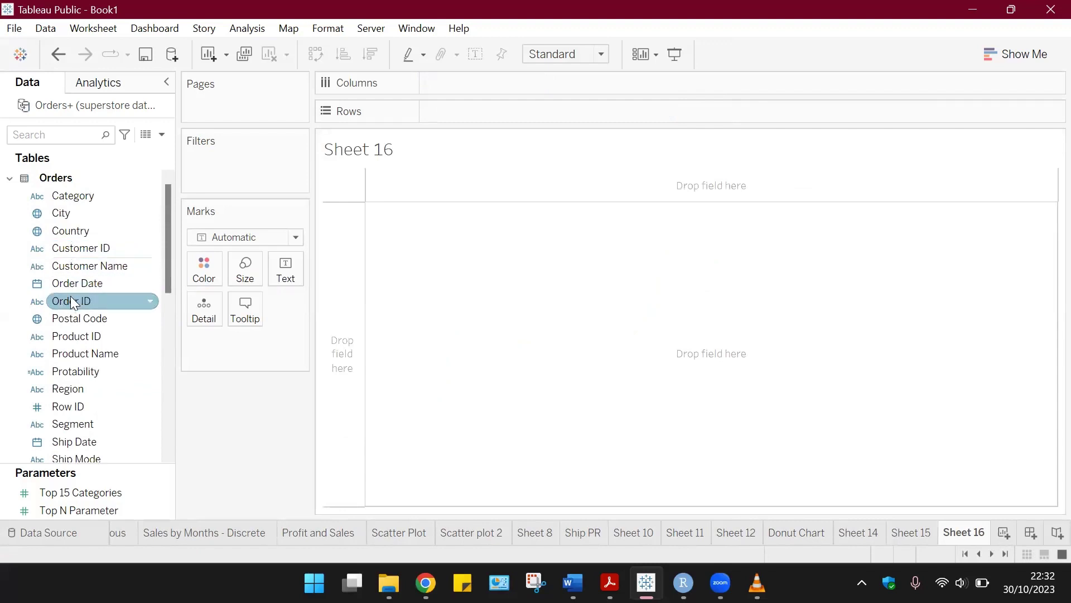
- Plot Quantity against Order Date, with Order Date as columns and Quantity as rows
drag(73, 284, 470, 89)
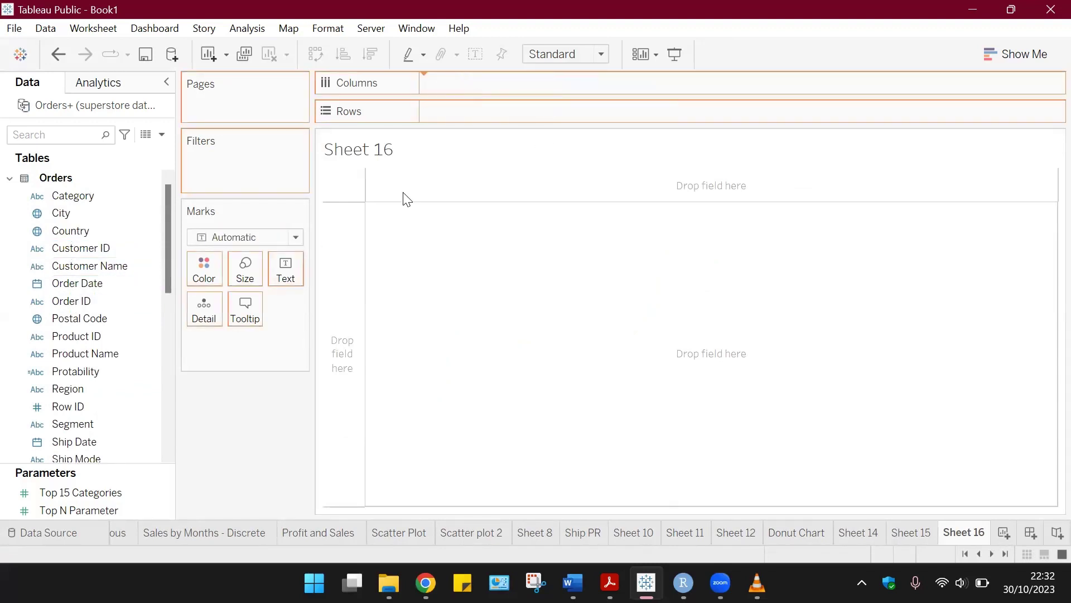
scroll(70, 362, down, 5)
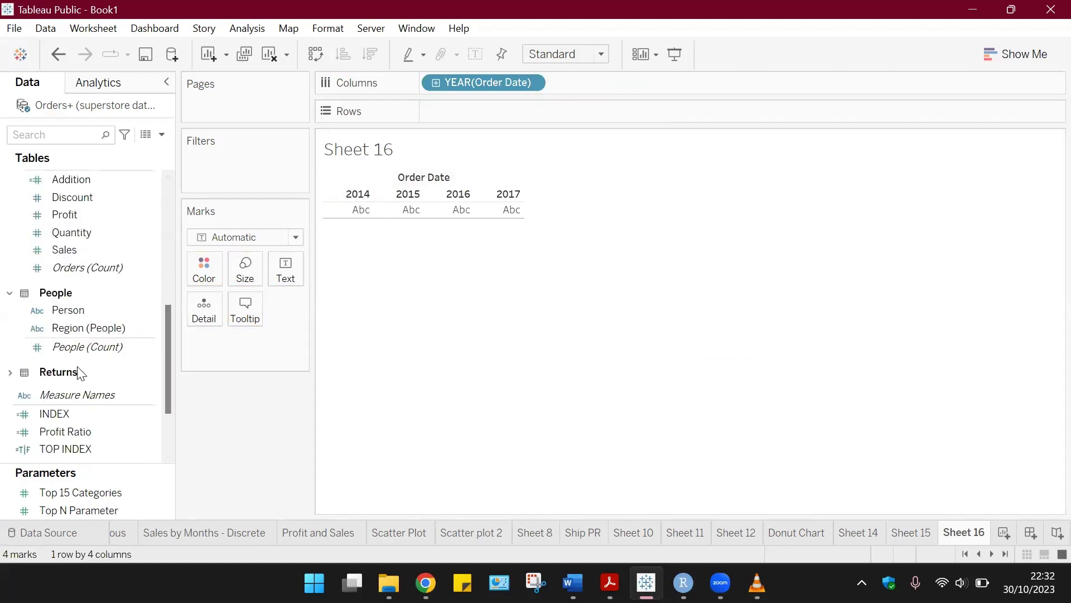
scroll(84, 306, up, 2)
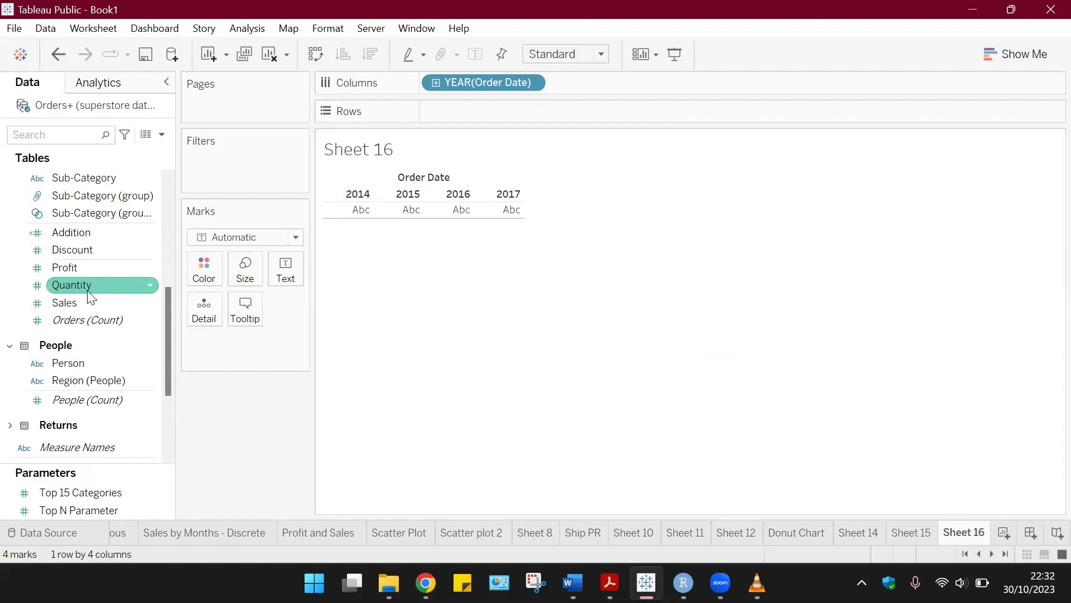
drag(90, 295, 471, 127)
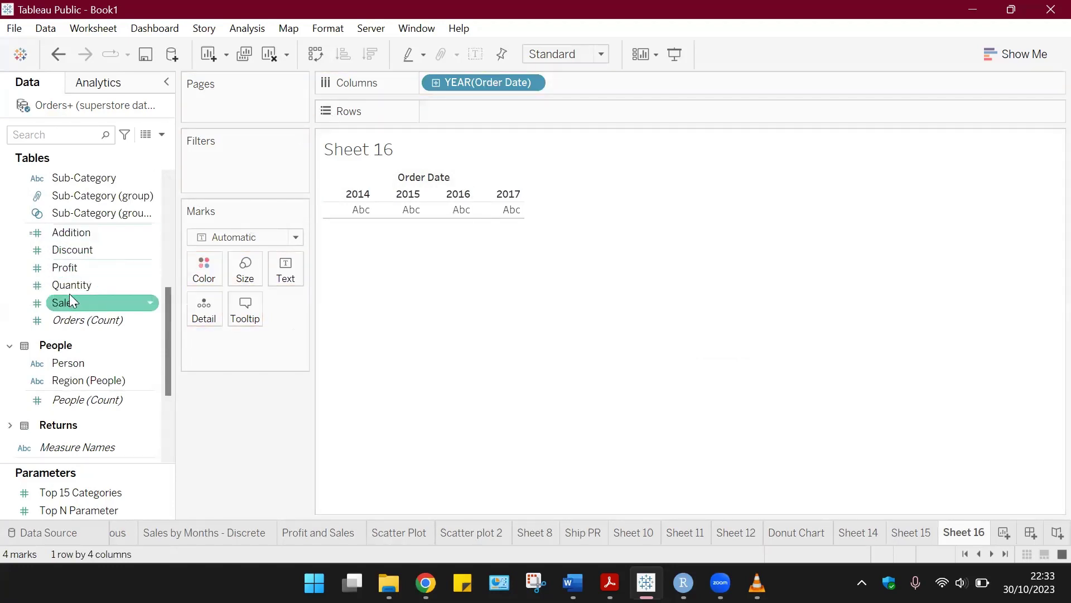
drag(69, 288, 458, 112)
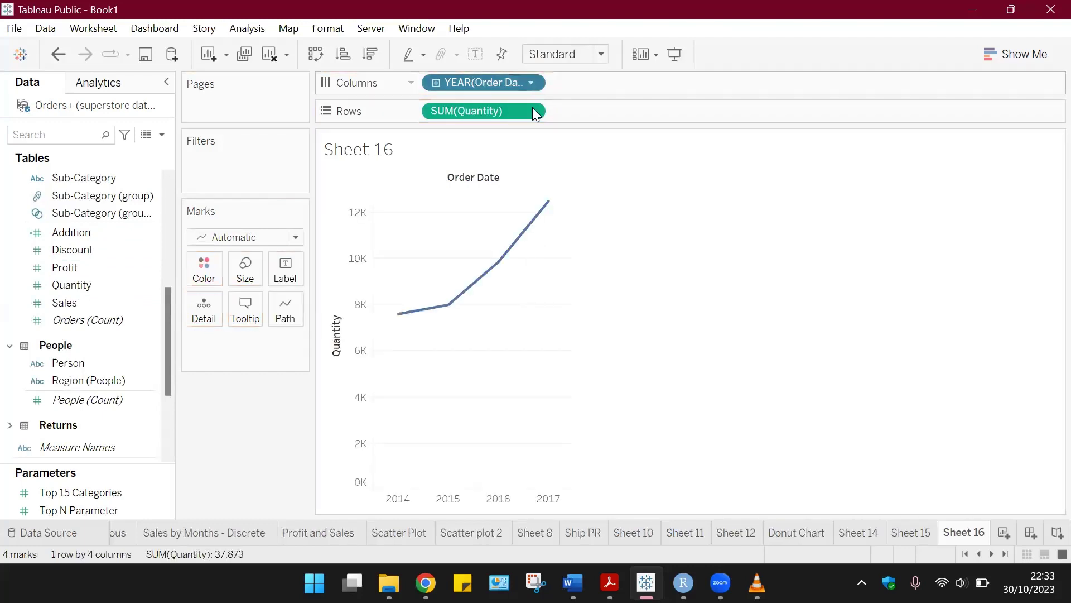
- Change the Order Date level from year to continuous month, the month-and-year option
click(531, 82)
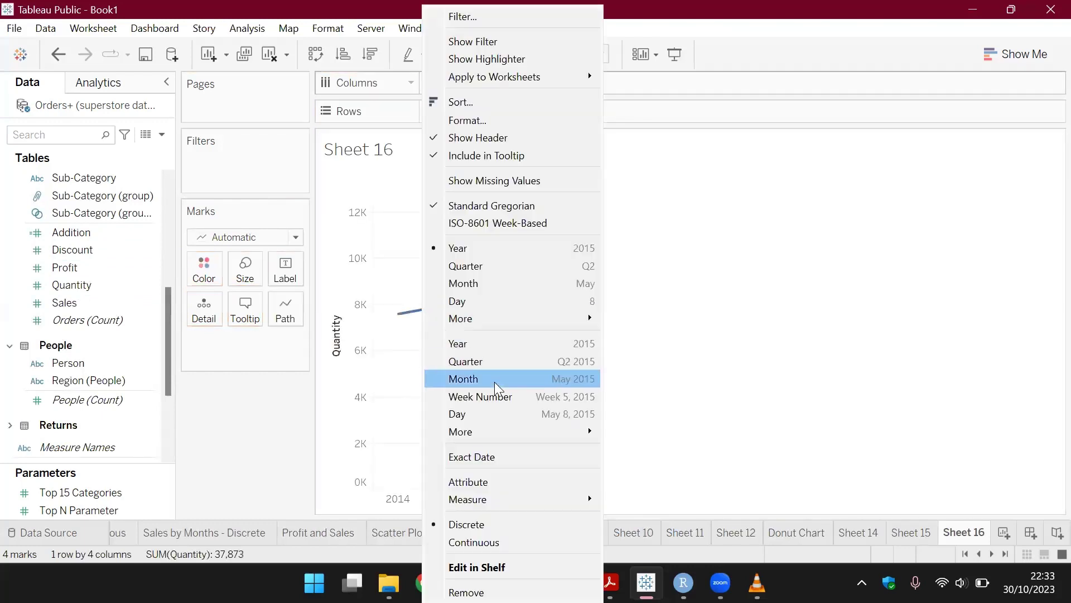
click(509, 284)
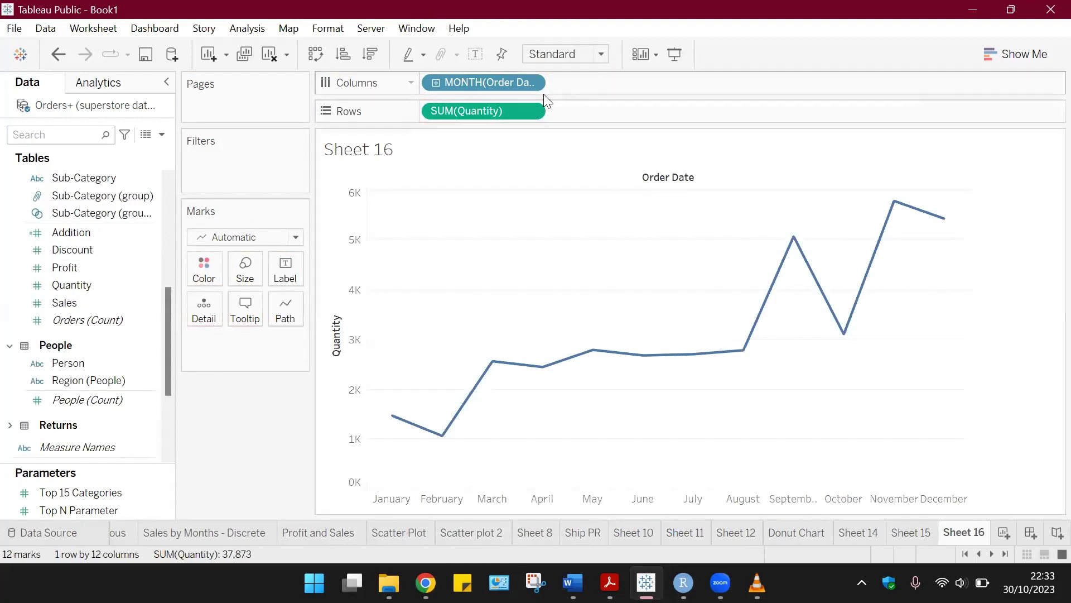
click(531, 83)
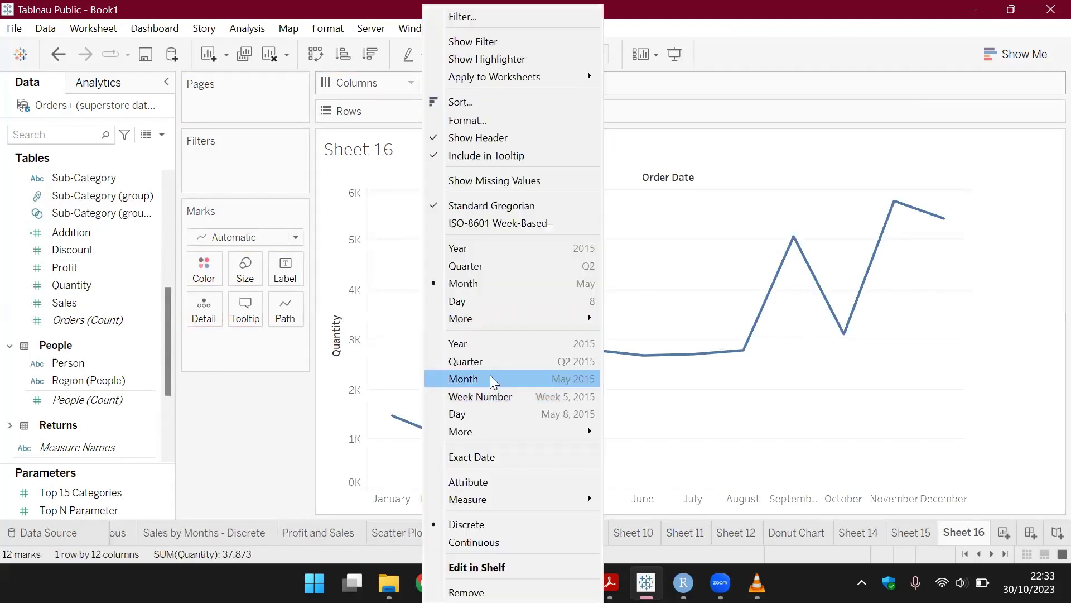
click(493, 381)
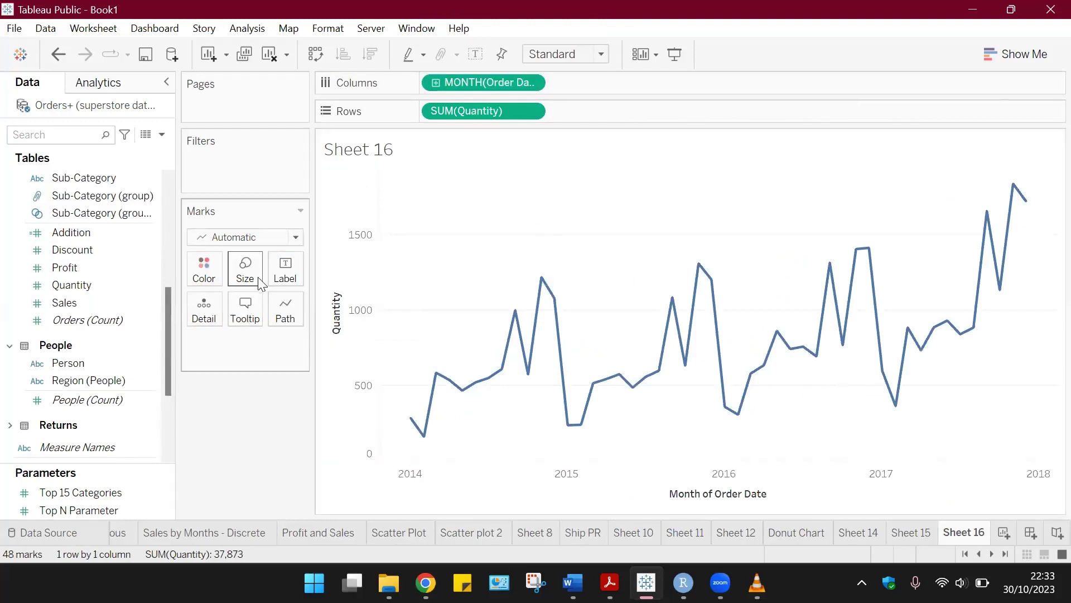
- Duplicate Quantity on the rows and set the second Quantity's mark type to Shape
drag(483, 110, 611, 114)
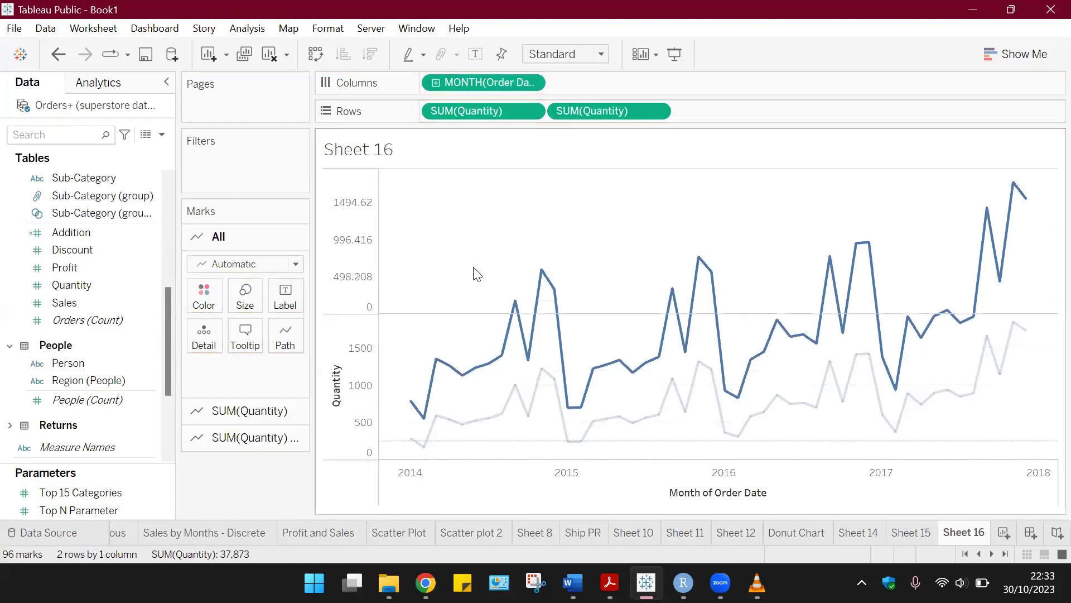
click(257, 439)
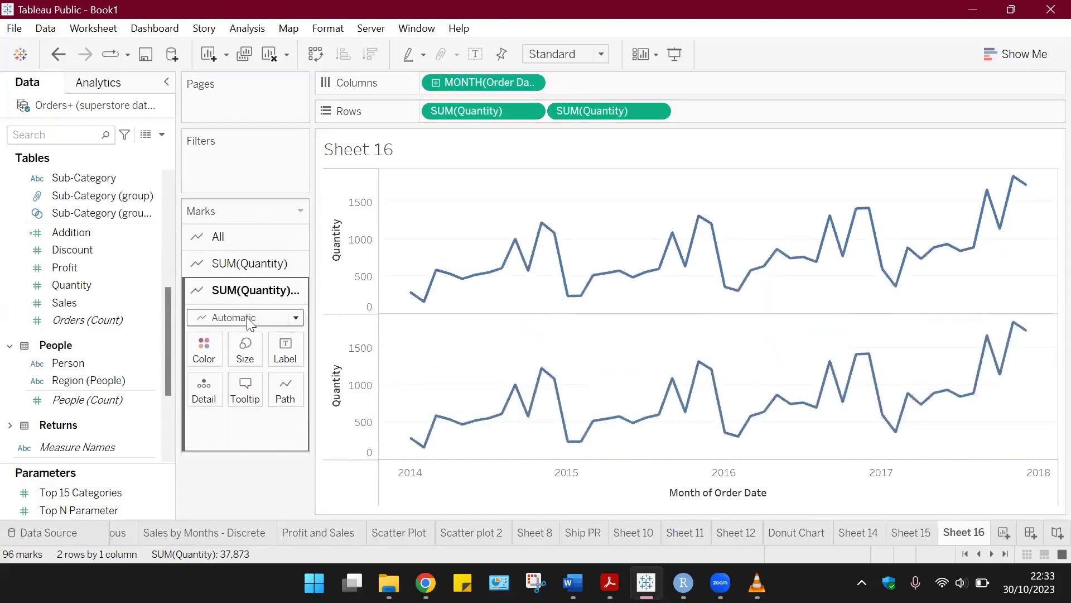
click(217, 317)
click(224, 451)
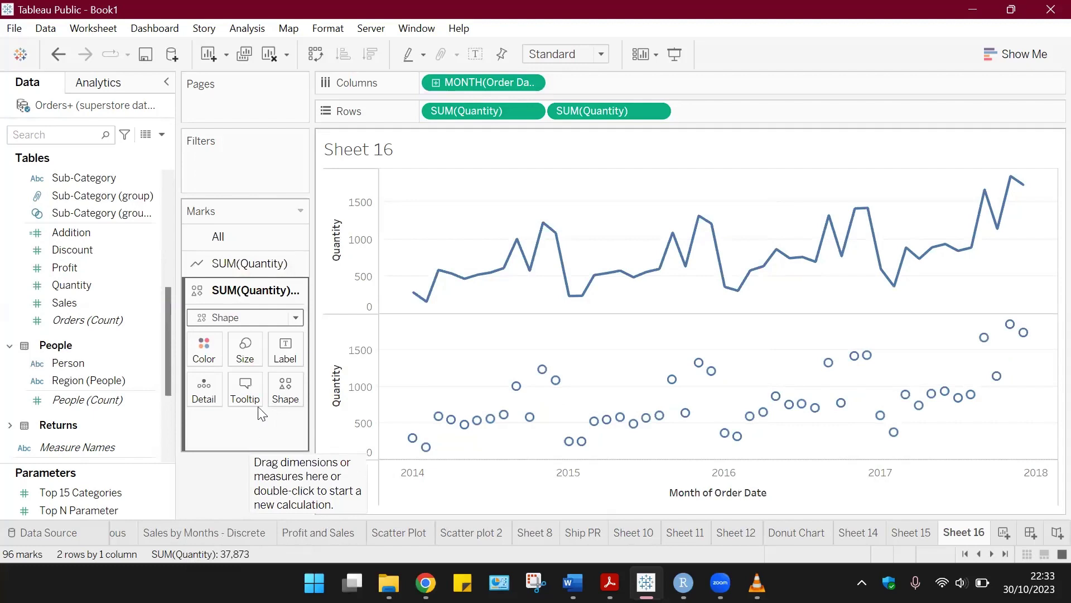
- Color the second Quantity's circle marks light red at 100% opacity
click(204, 350)
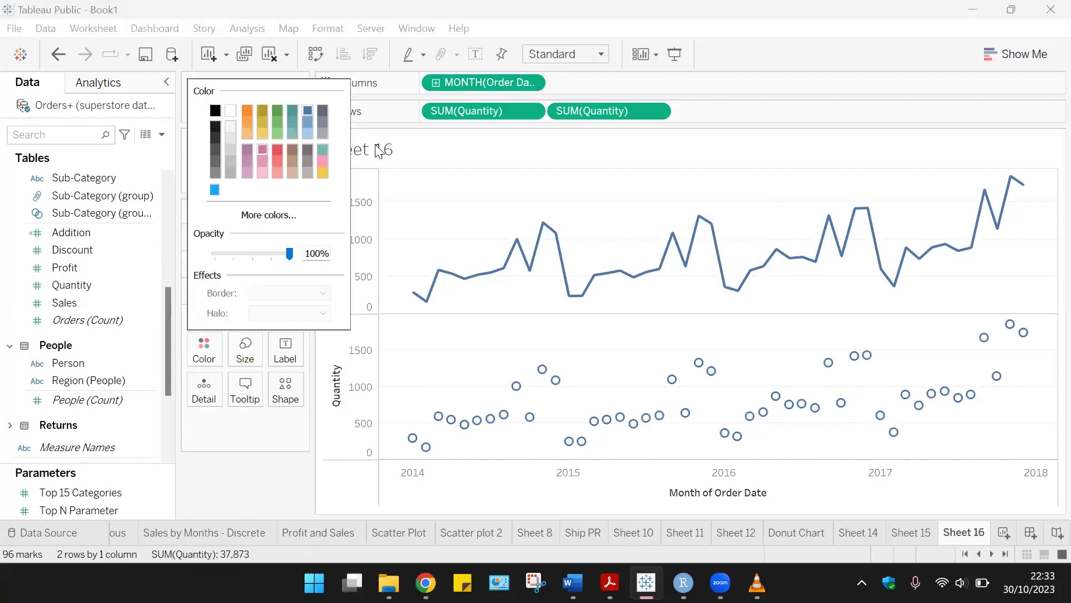
click(281, 158)
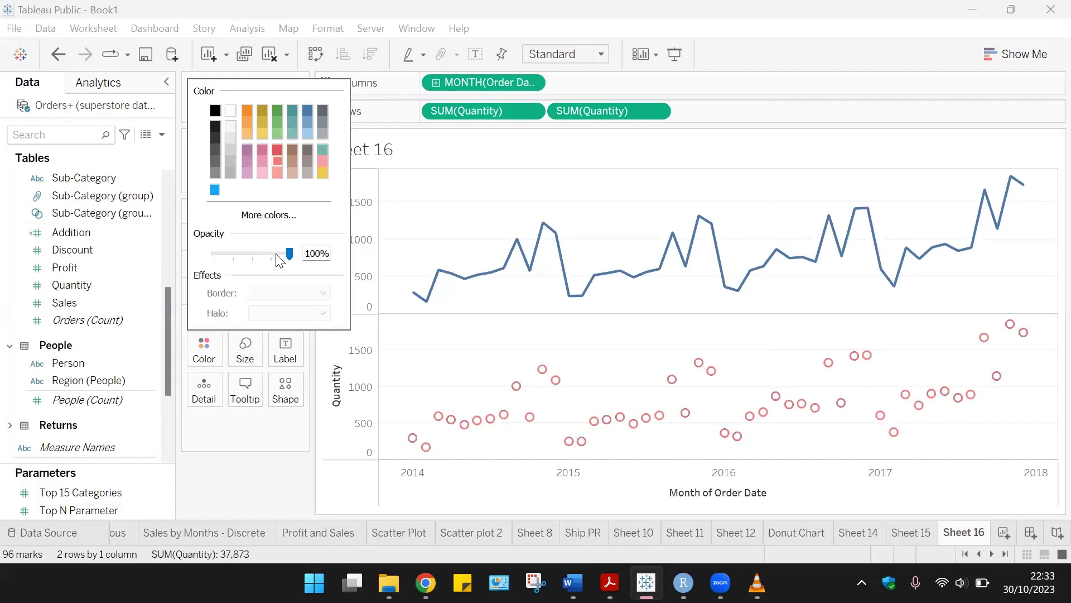
drag(281, 255, 303, 263)
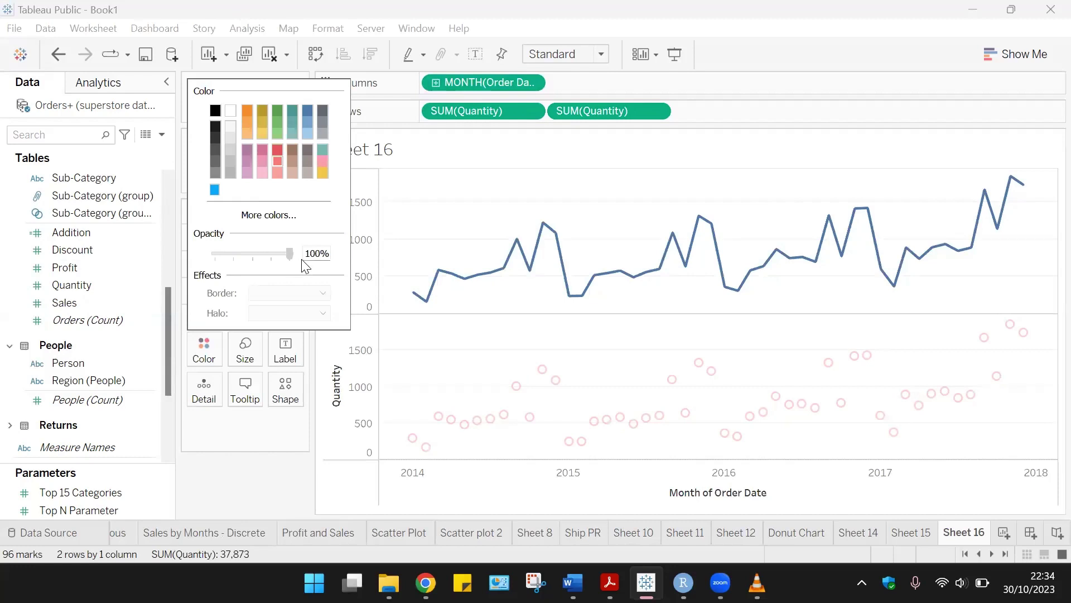
click(252, 445)
- Color the first Quantity's line green and make it slightly thicker
click(252, 263)
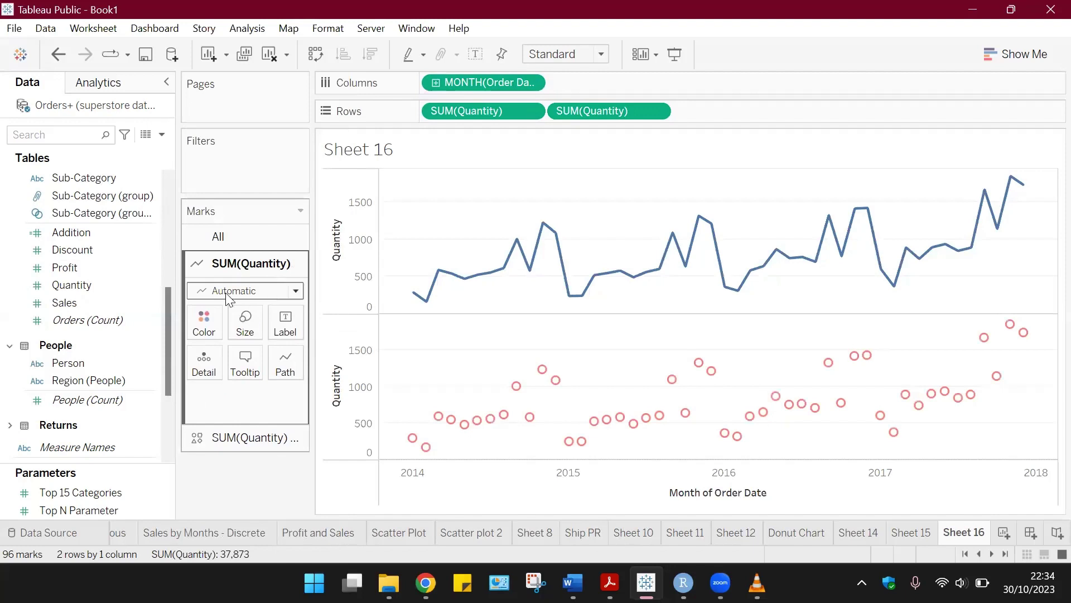
click(203, 323)
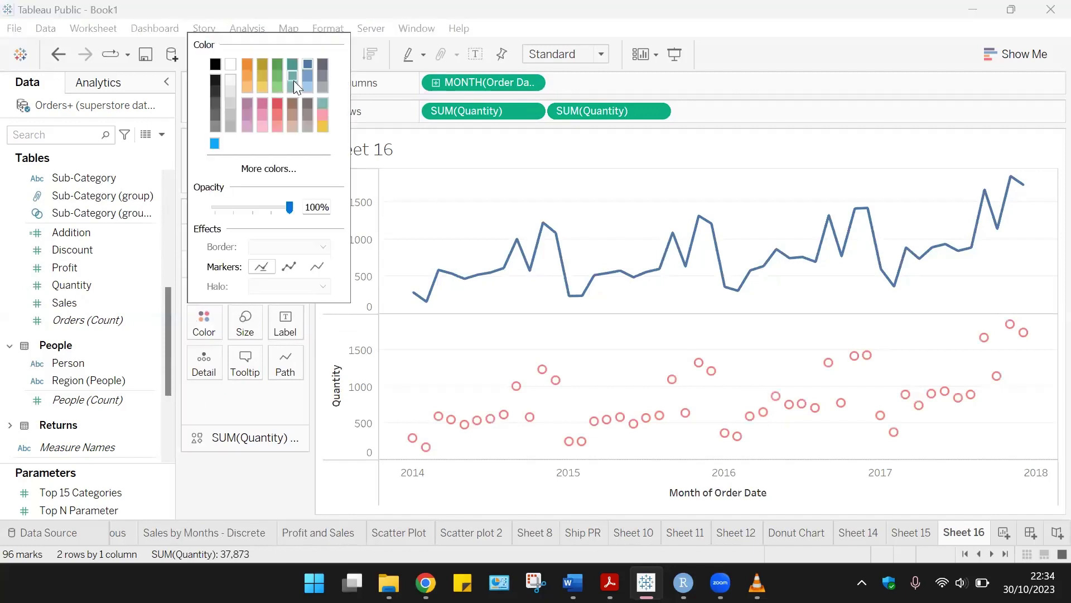
click(275, 73)
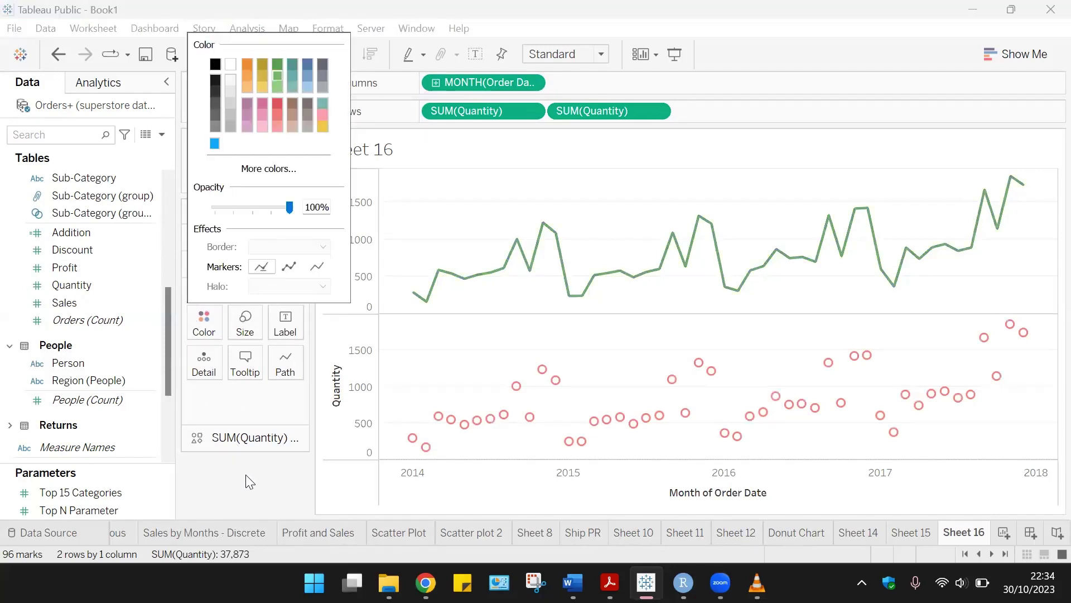
click(253, 322)
click(287, 365)
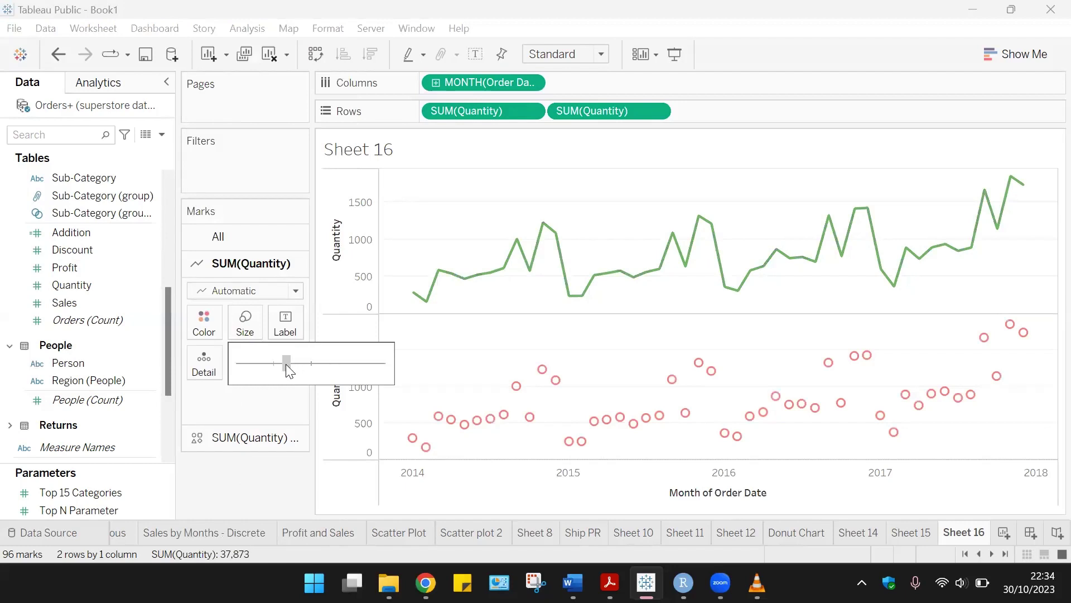
click(264, 411)
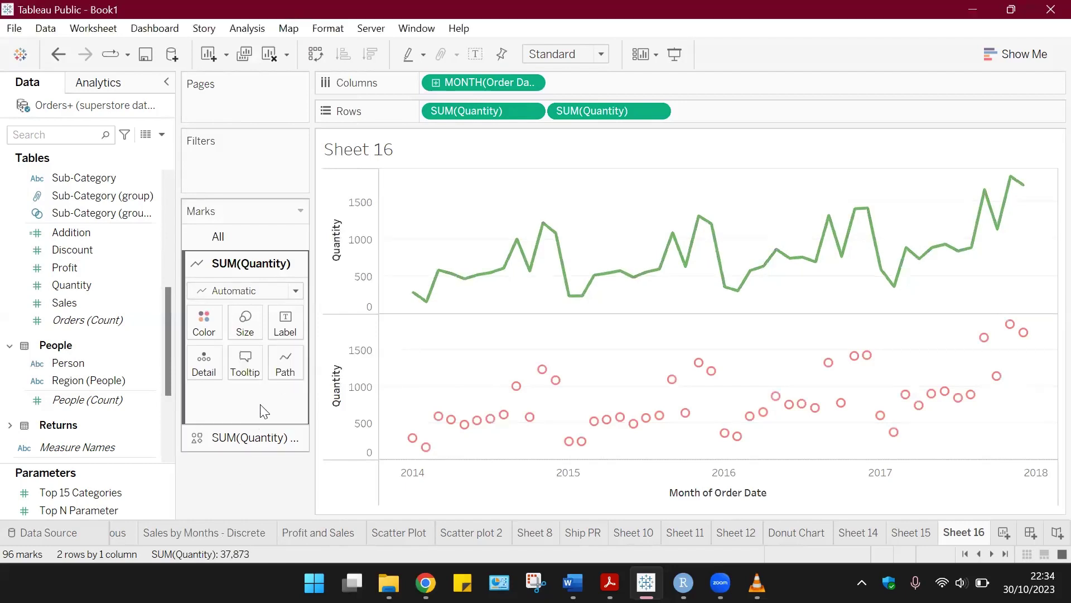
- Combine the two Quantity charts into a dual-axis chart and synchronize their axes
right_click(352, 403)
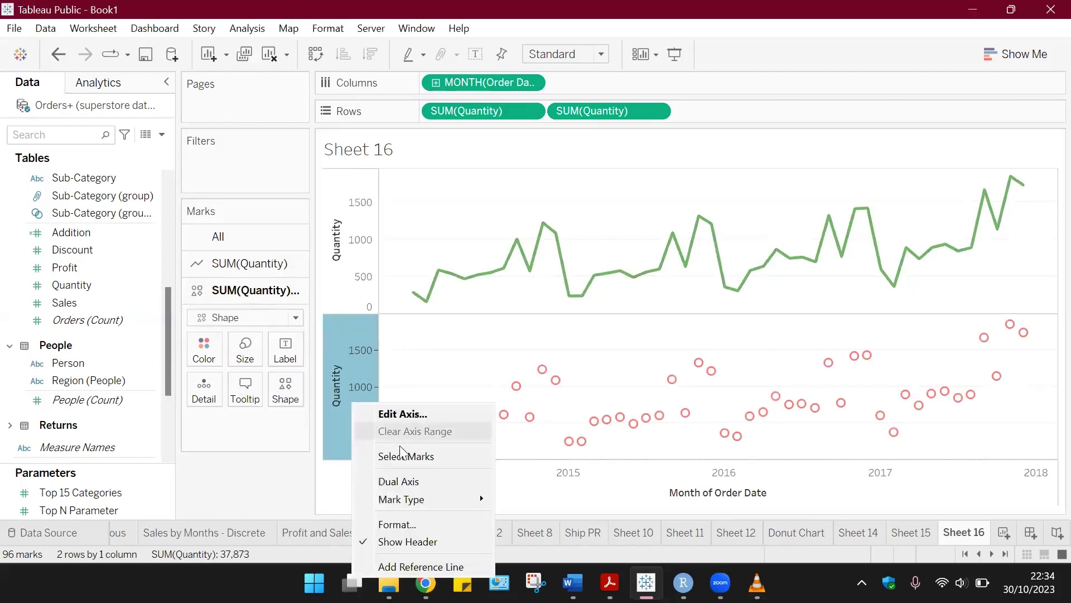
click(425, 481)
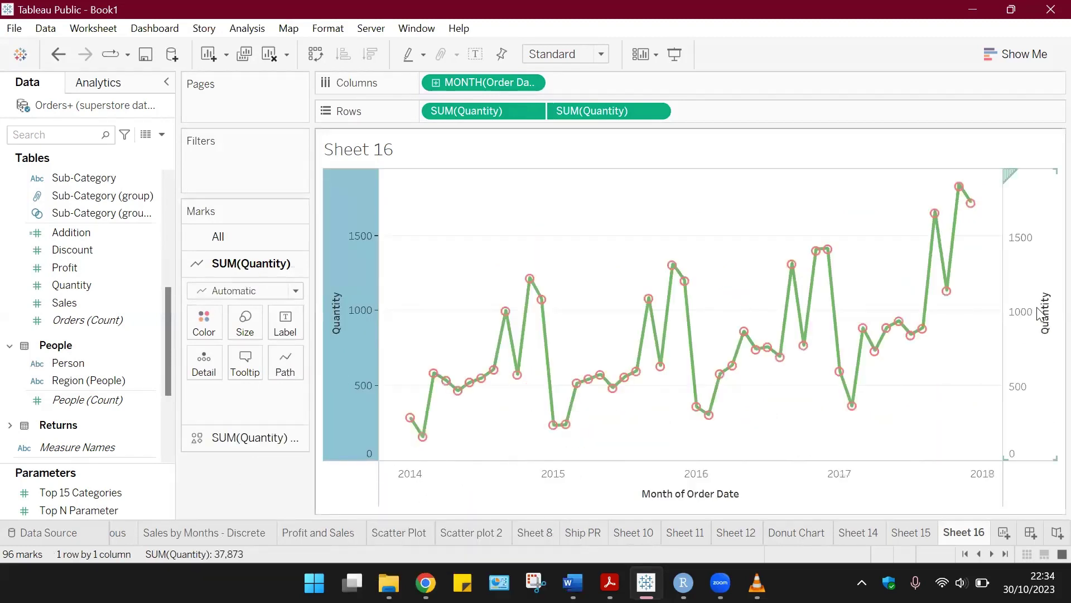
right_click(1038, 312)
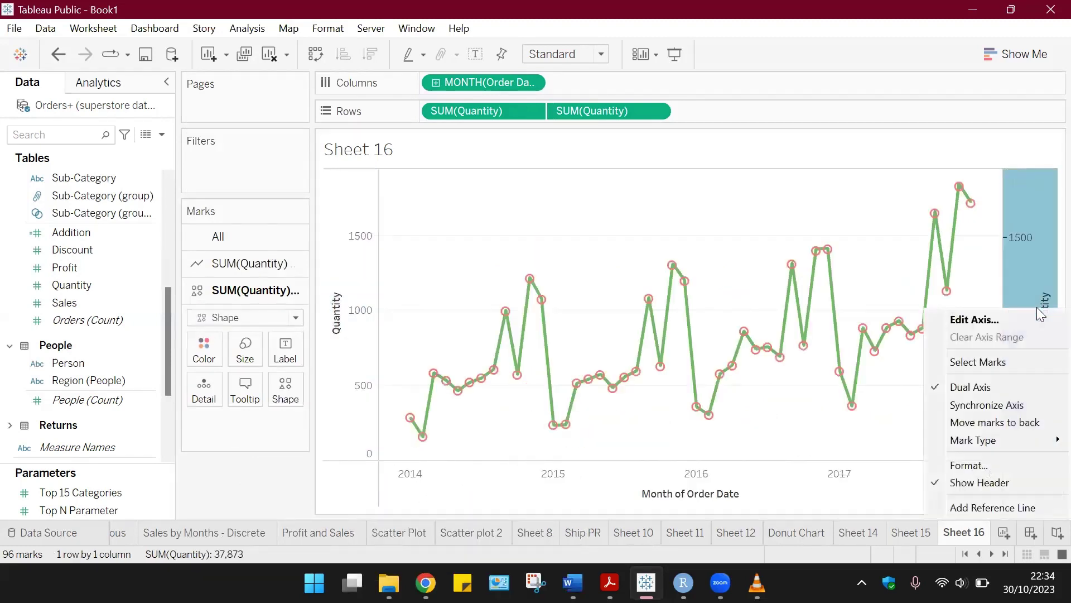
click(997, 406)
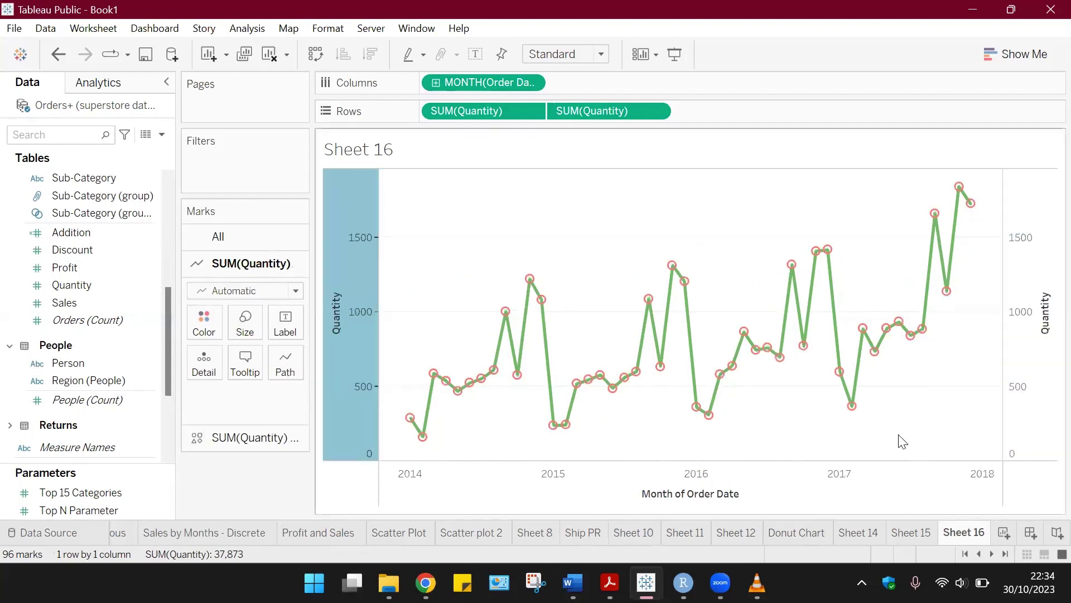
- Clear the secondary Quantity axis title and set its major and minor tick marks to None
click(1039, 307)
right_click(1039, 307)
key(Escape)
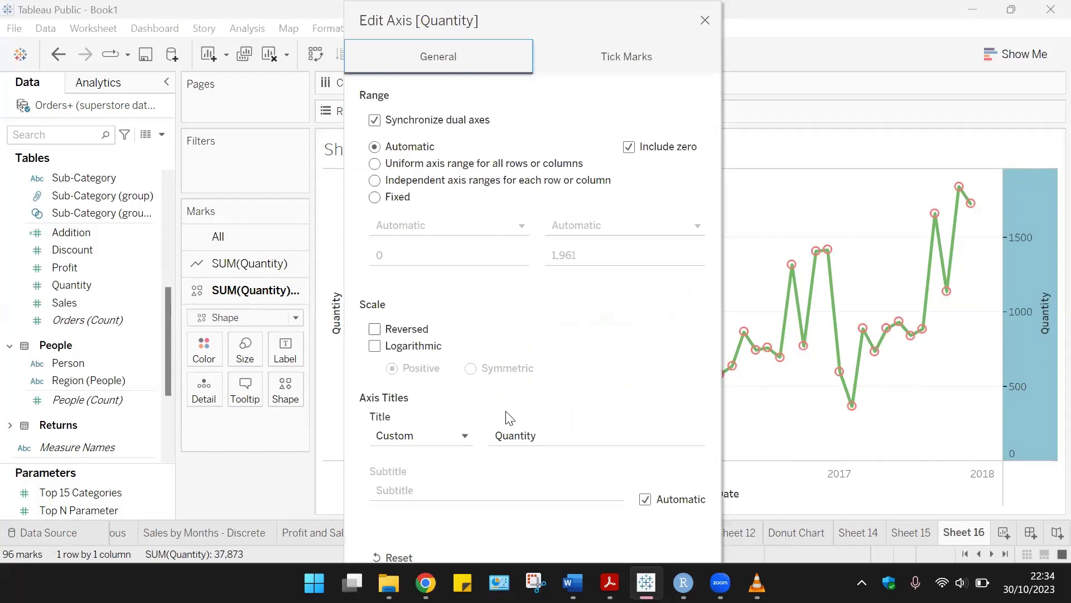
double_click(560, 433)
key(BackSpace)
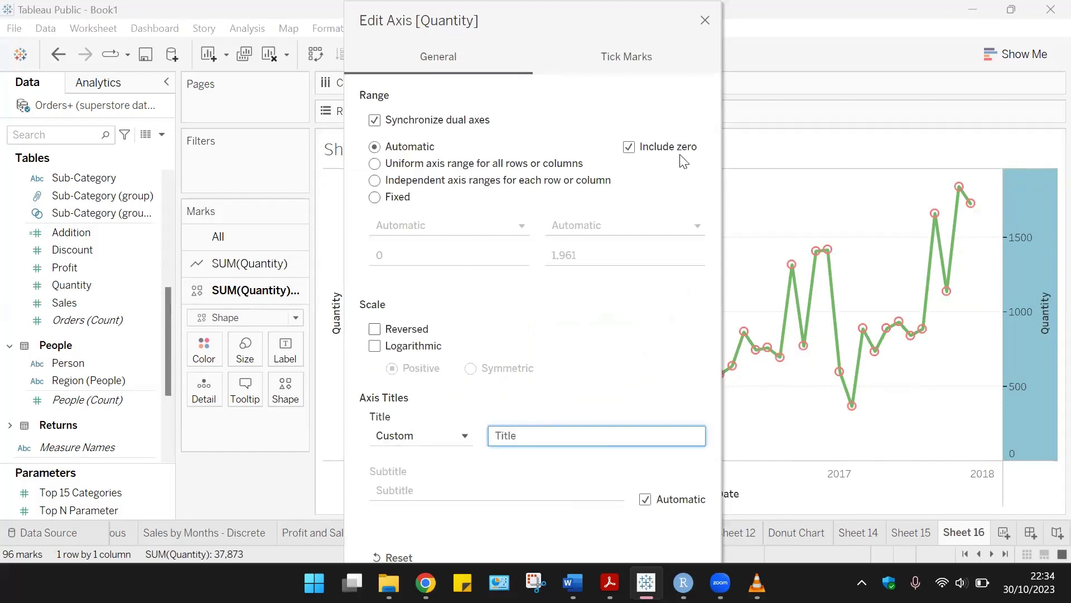
click(624, 70)
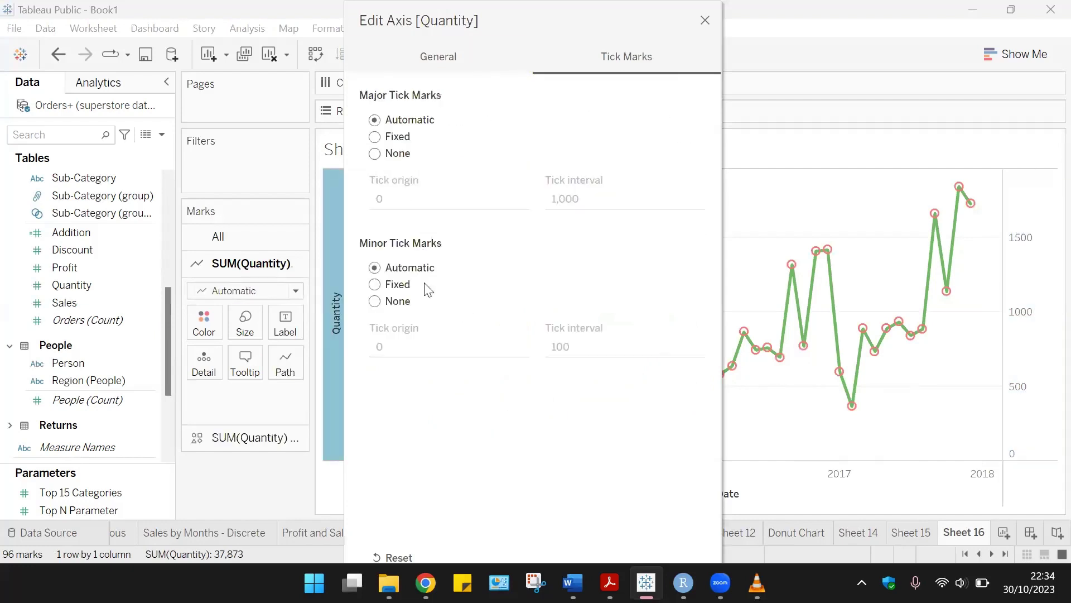
click(374, 301)
click(374, 153)
click(753, 243)
click(1038, 312)
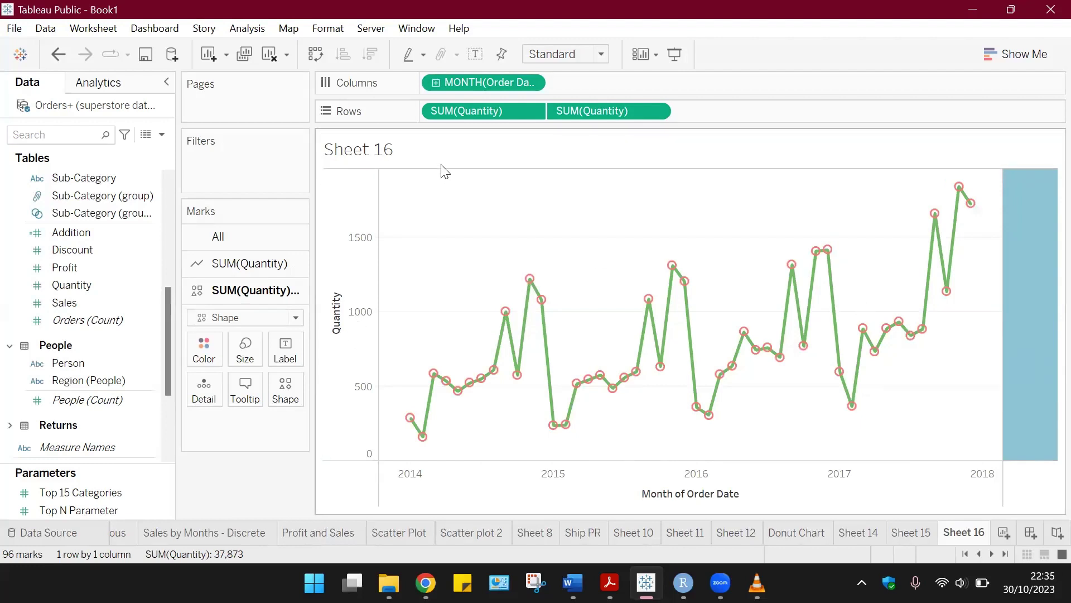
- Review the suggested chart types and the earlier worksheets, from Sheet 10 through the Donut Chart to Sheet 15
click(914, 534)
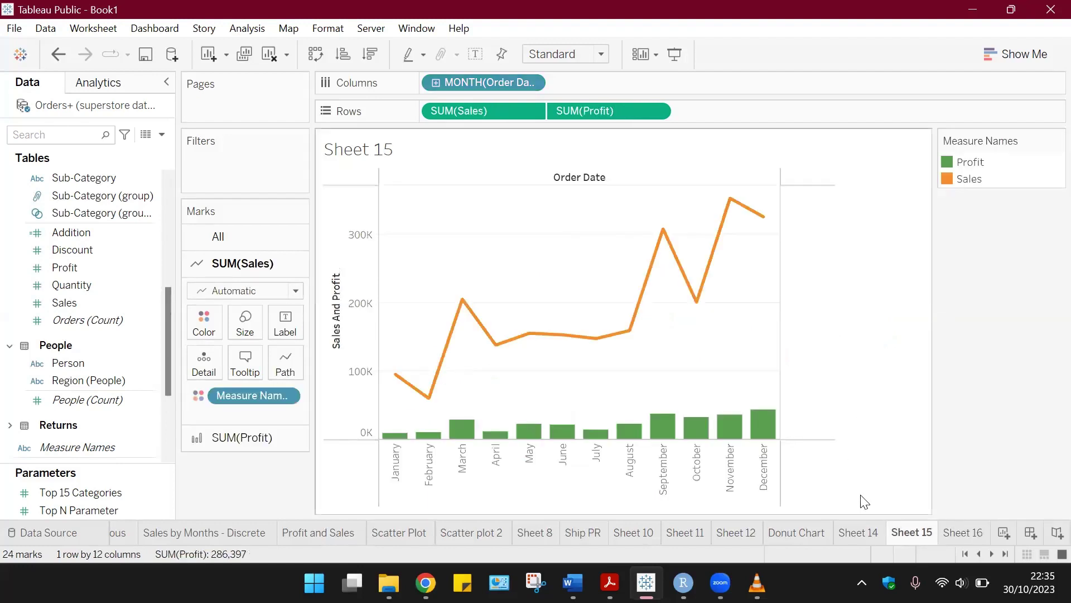
click(951, 534)
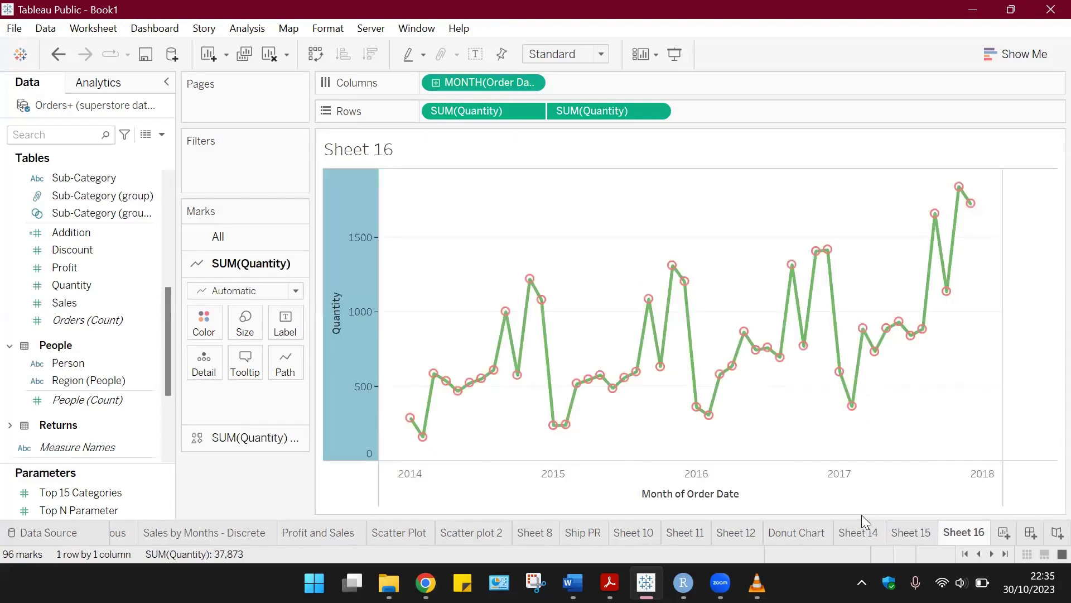
click(1023, 63)
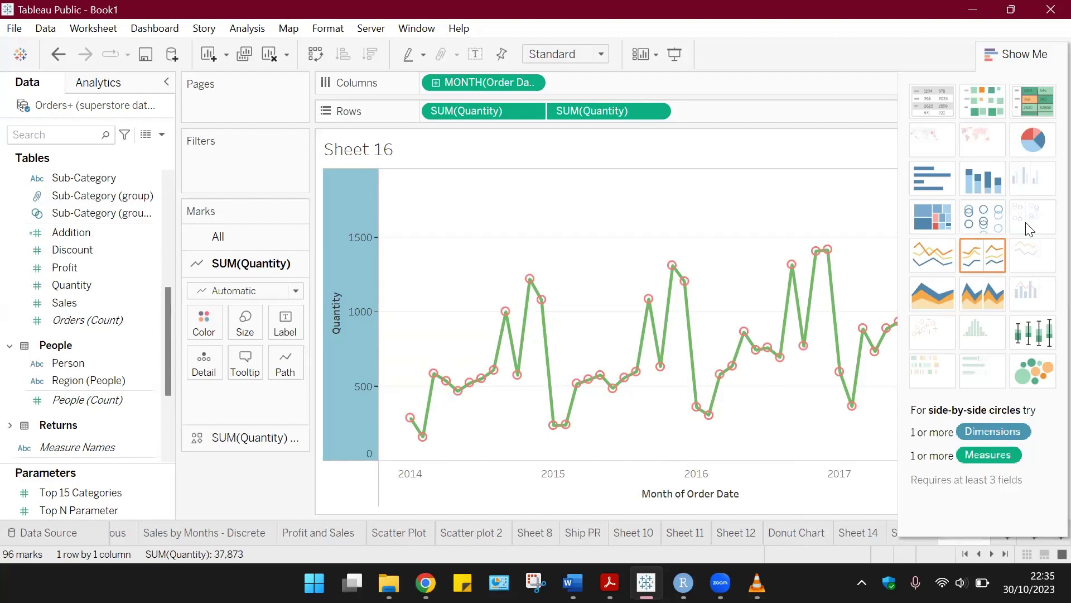
click(634, 532)
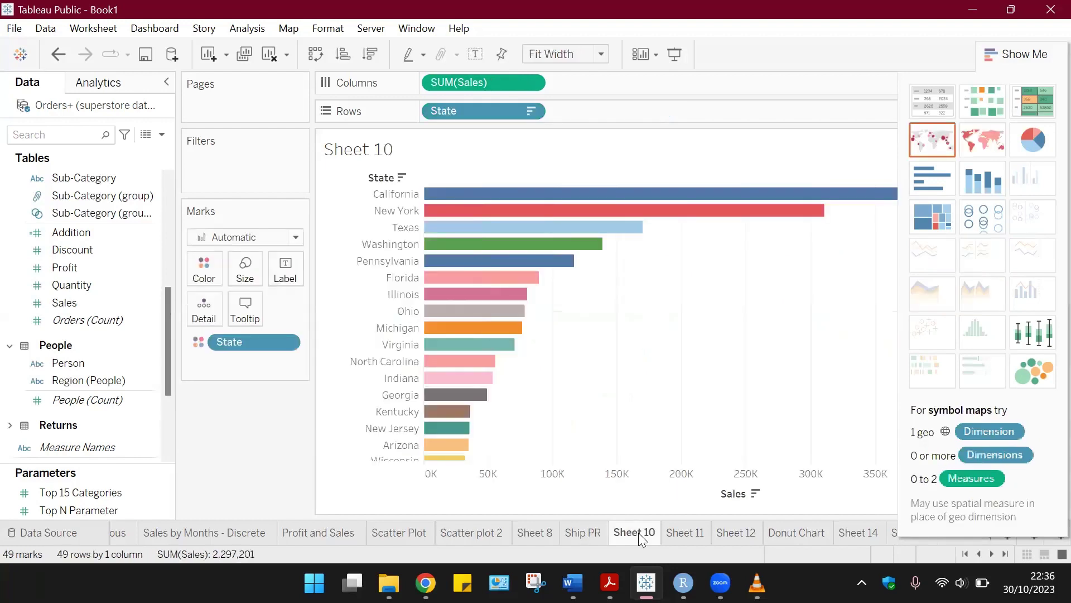
click(698, 531)
click(740, 533)
click(784, 534)
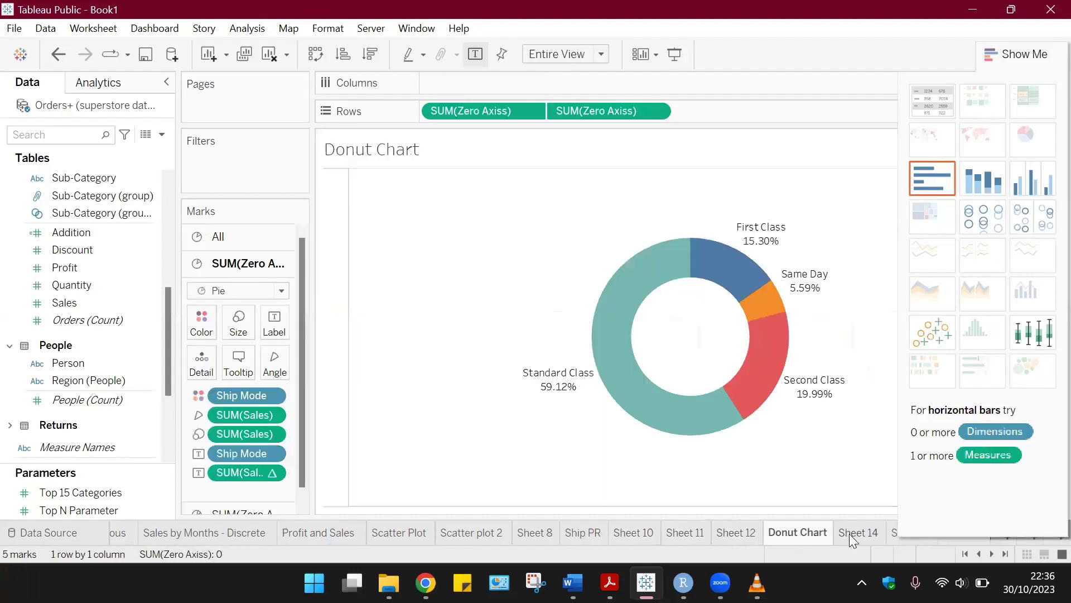
click(850, 533)
click(889, 532)
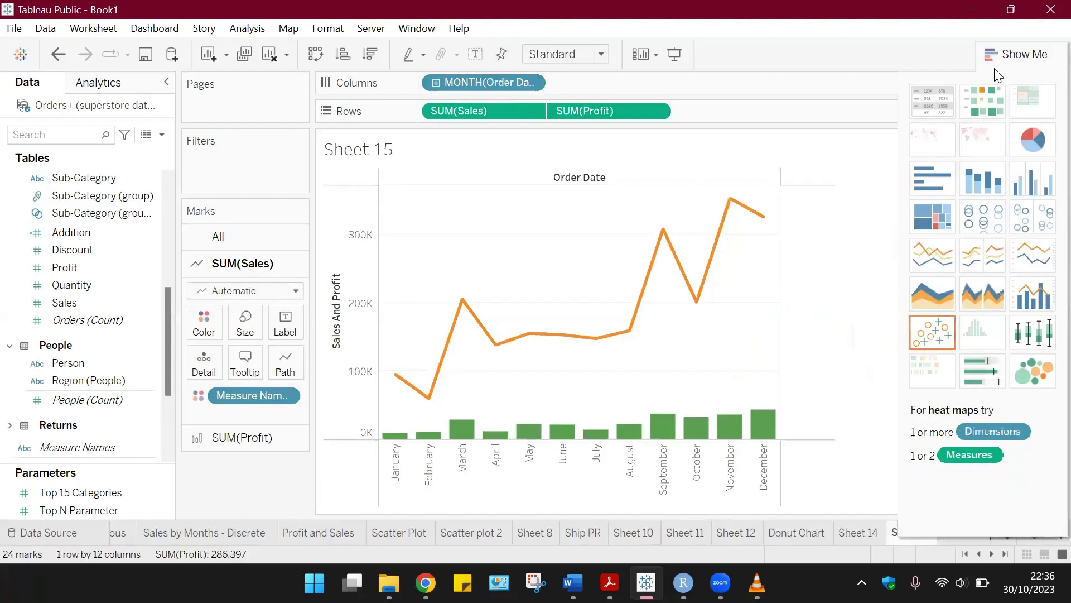
click(995, 67)
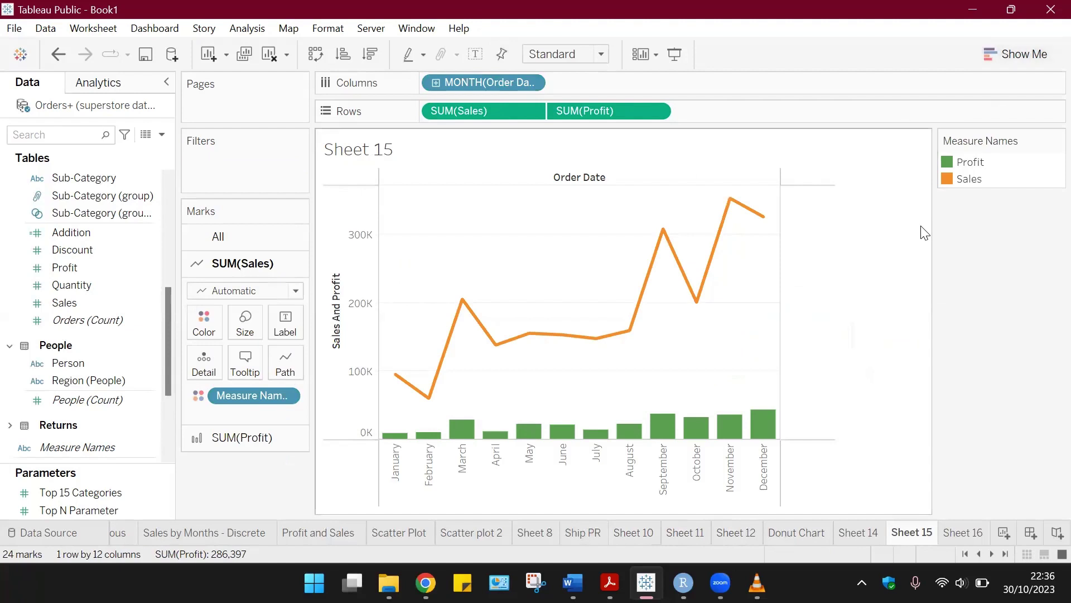